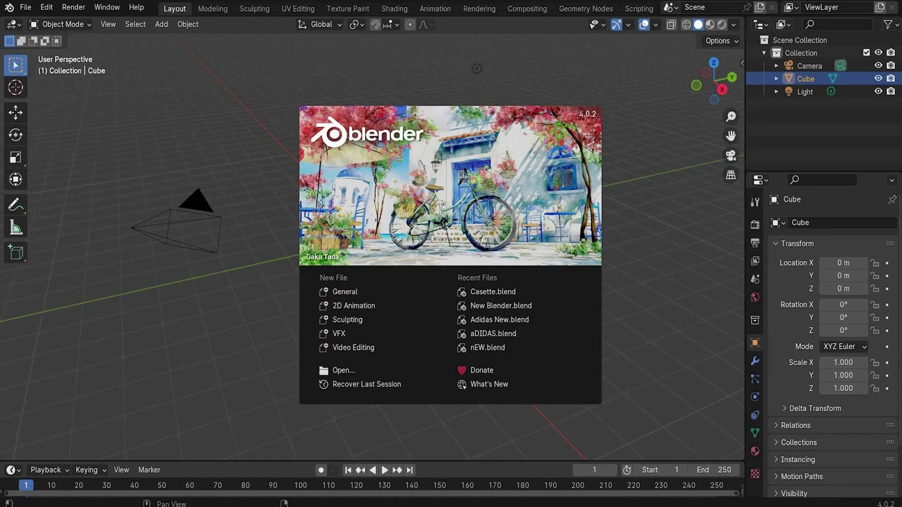
- Delete the default light, cube and camera from the scene
left_click(807, 92)
left_click(807, 91)
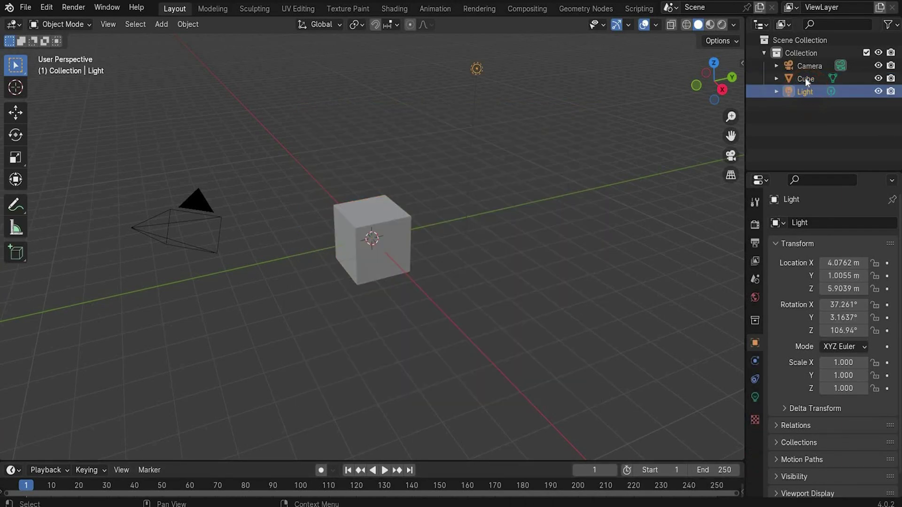
key("Delete")
left_click(804, 77)
key("Delete")
left_click(804, 67)
key("Delete")
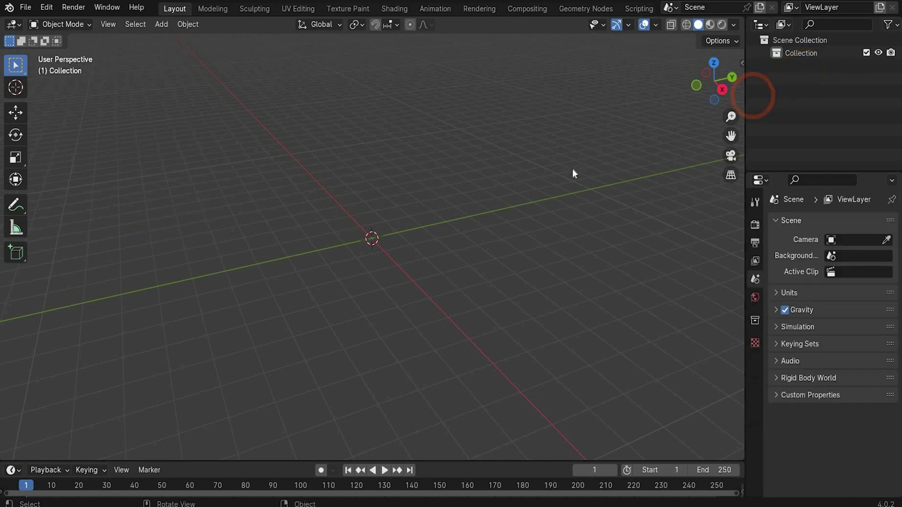
- Switch to the right orthographic view and bring the blue cassette reference image into the scene
left_click(723, 92)
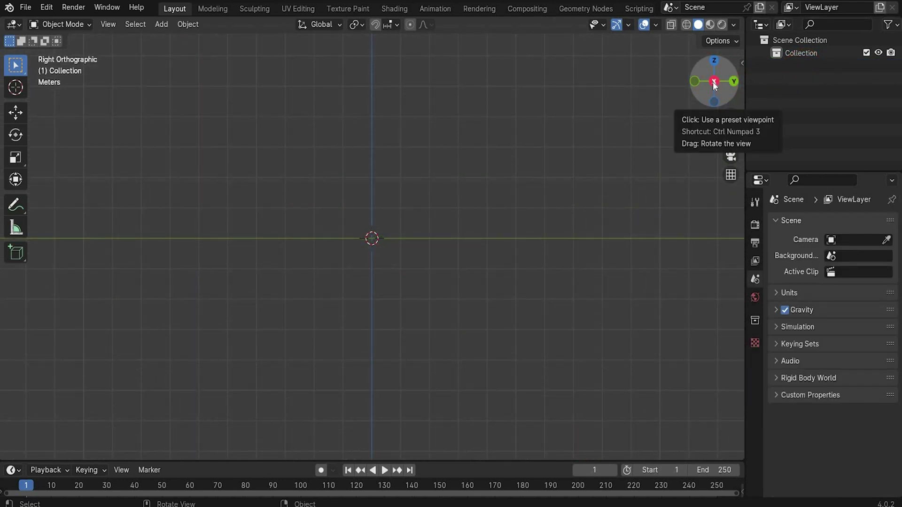
scroll(395, 196, "up", 3)
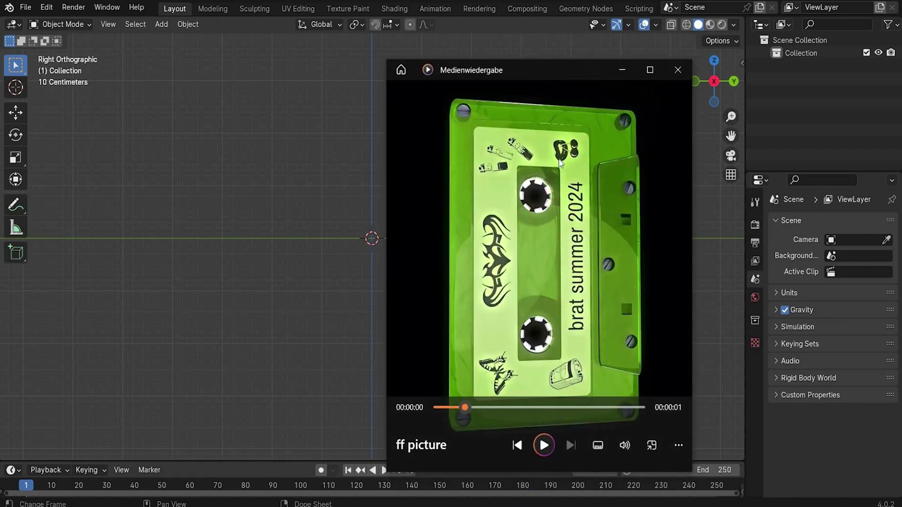
left_click(619, 71)
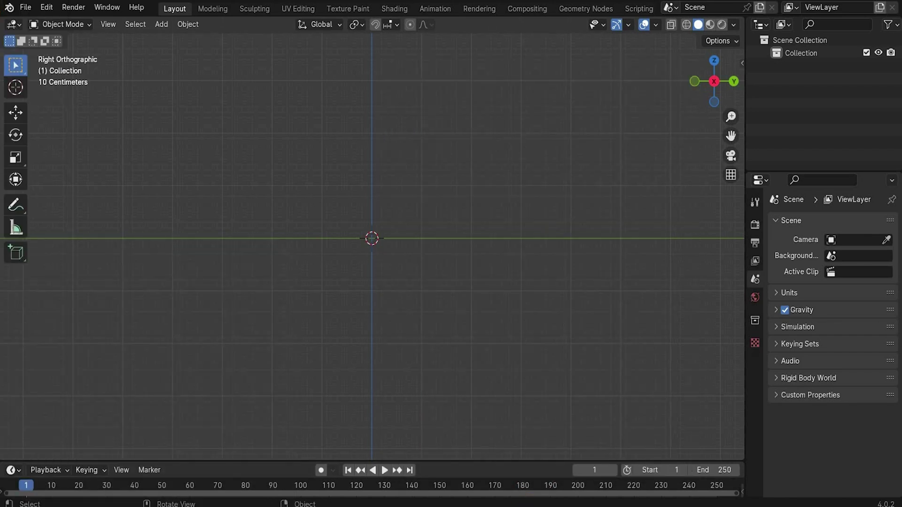
left_click_drag(310, 300, 195, 318)
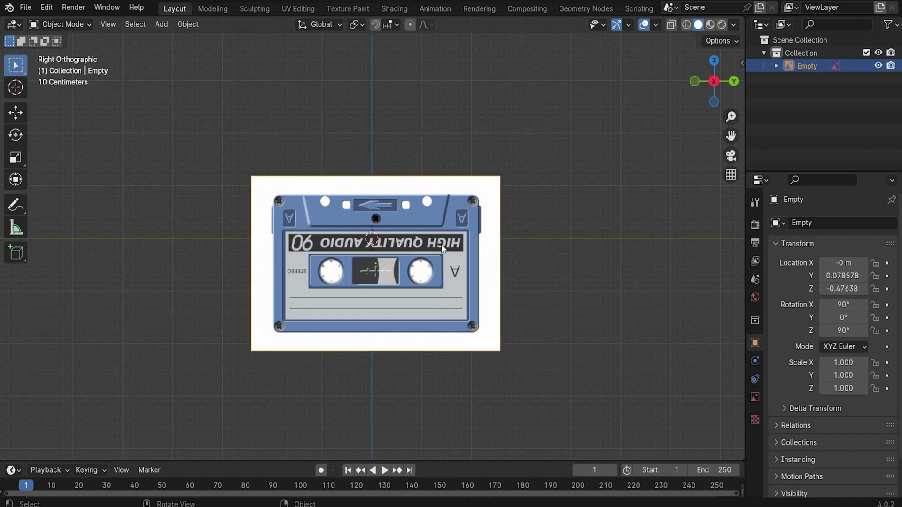
- Centre the cassette reference image by setting its Y and Z location to 0 m
left_click(741, 66)
left_click(669, 102)
type("0")
key("Return")
left_click(660, 116)
type("0")
key("Return")
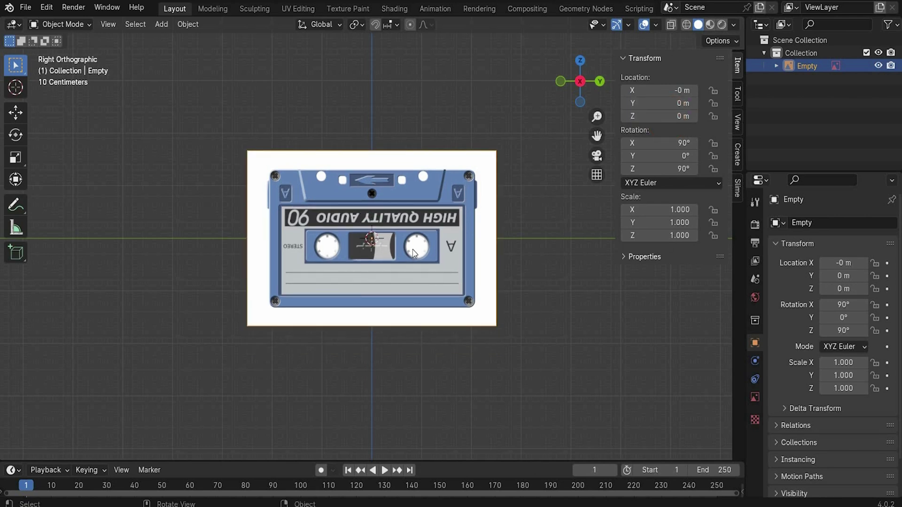
- Add a cube and fit it over the cassette body with scale X 1, Y 2.02 and Z 1.31
left_click(161, 24)
mouse_move(178, 39)
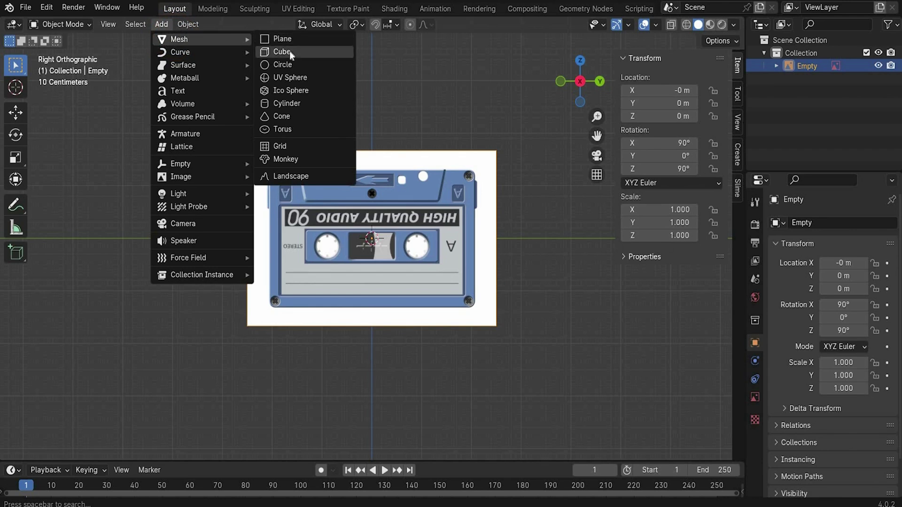
left_click(290, 50)
left_click_drag(690, 209, 727, 223)
left_click(673, 210)
type("1")
key("Return")
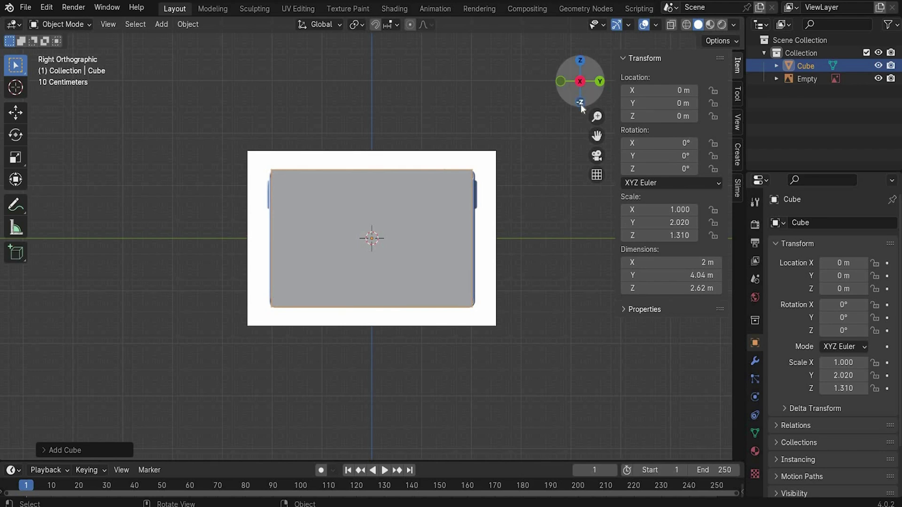
- Thin the cassette body cube by setting its X scale to 0.3, and return to the right view
left_click(580, 104)
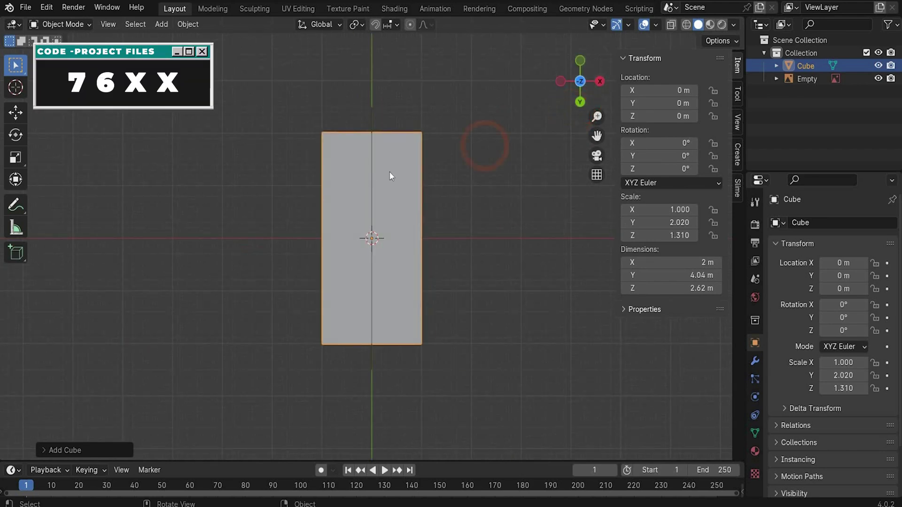
left_click(674, 209)
type("0.3")
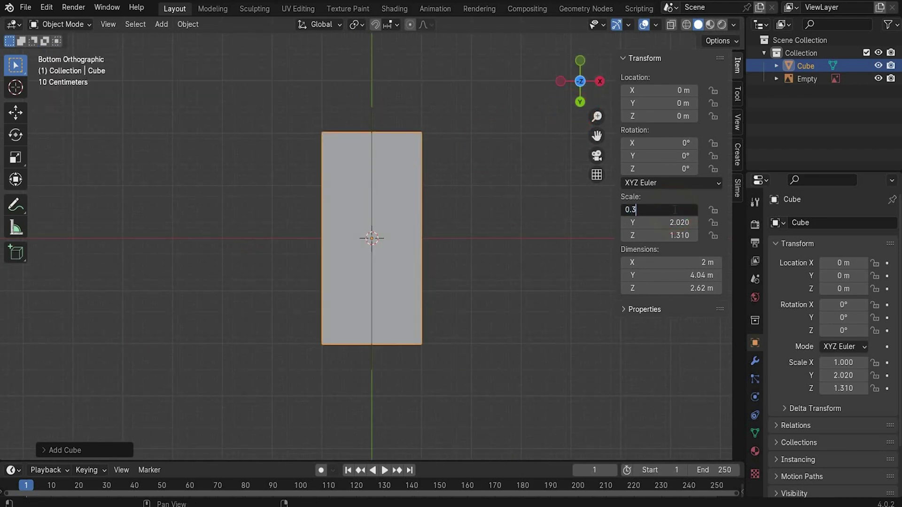
key("Return")
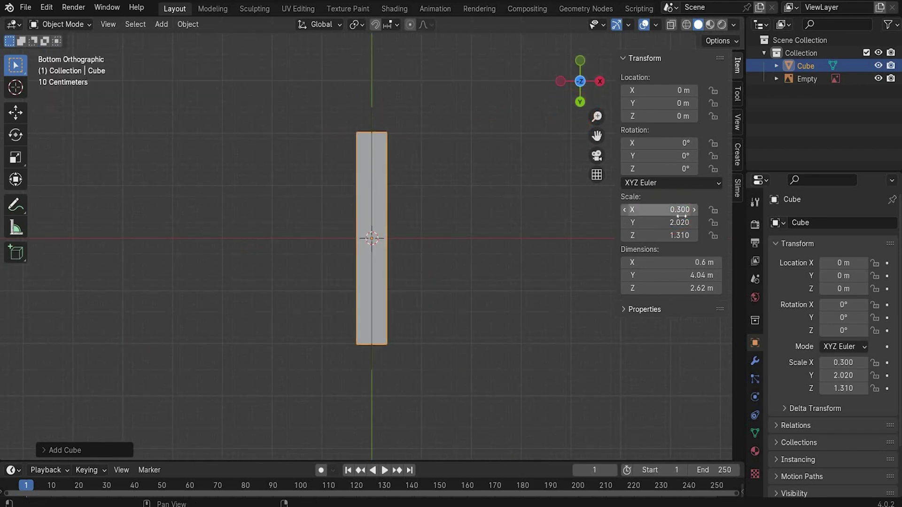
left_click(599, 83)
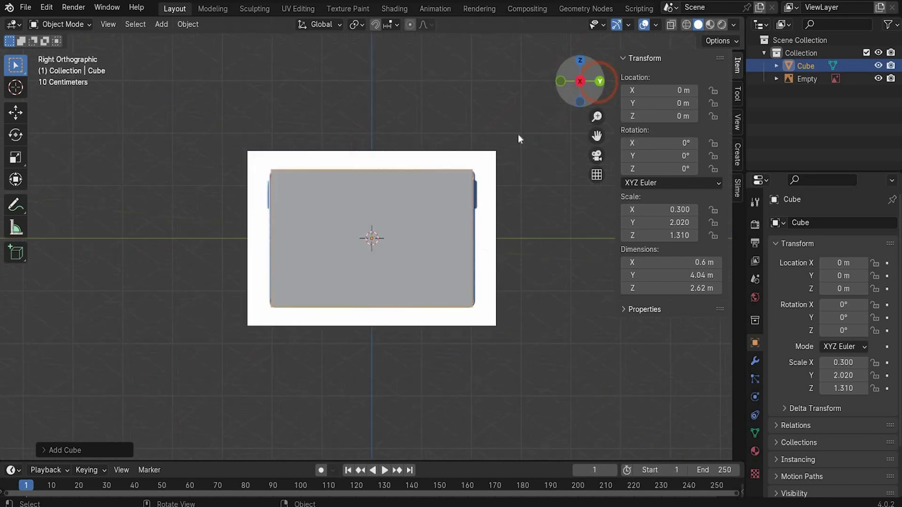
- Add a Bevel modifier with 50 segments to the cassette body cube
left_click(753, 359)
left_click(787, 221)
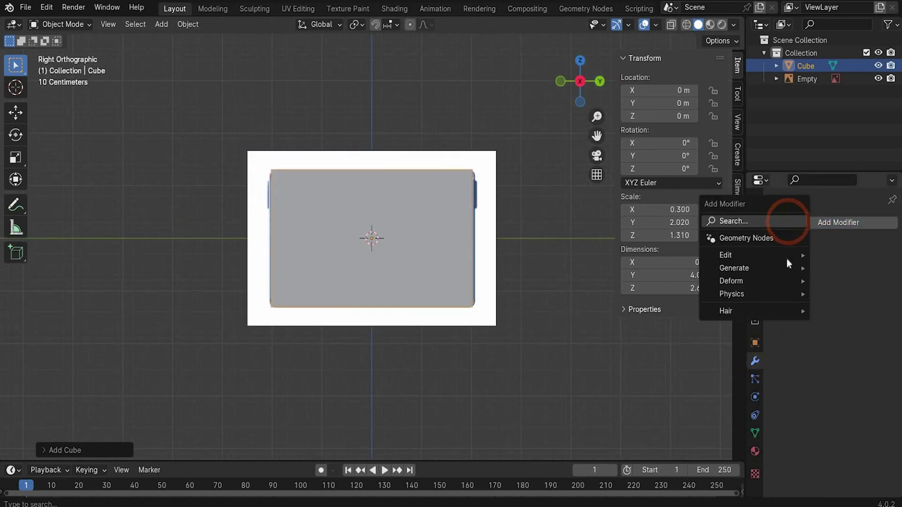
mouse_move(751, 268)
left_click(641, 63)
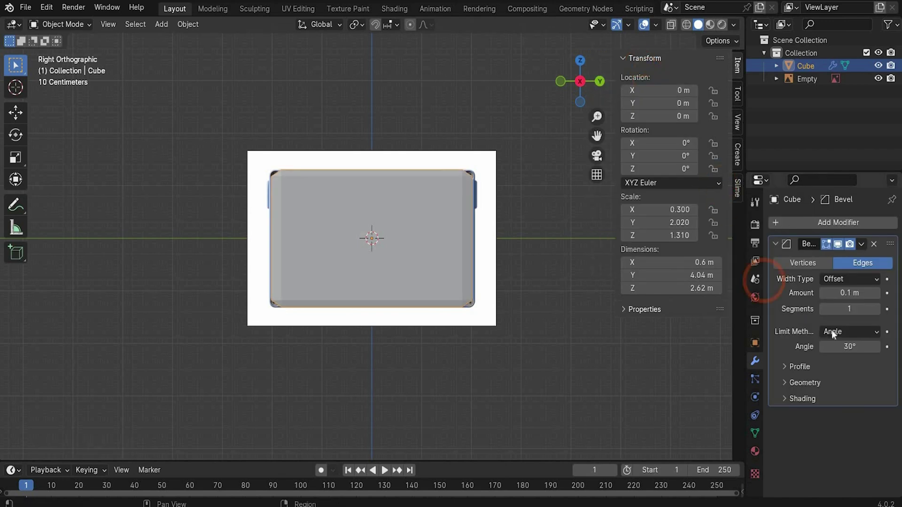
left_click(849, 309)
type("50")
key("Return")
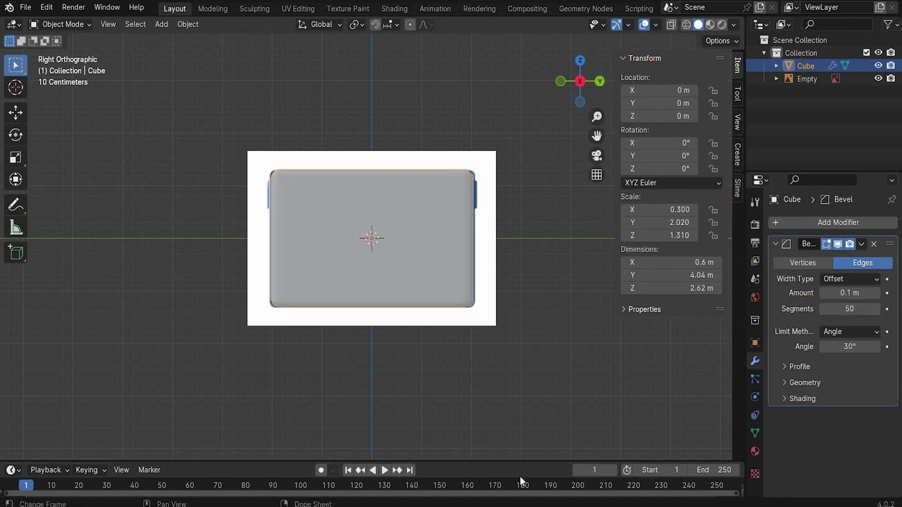
- Check the green cassette picture, then rename the body cube Main and hide it
left_click(512, 504)
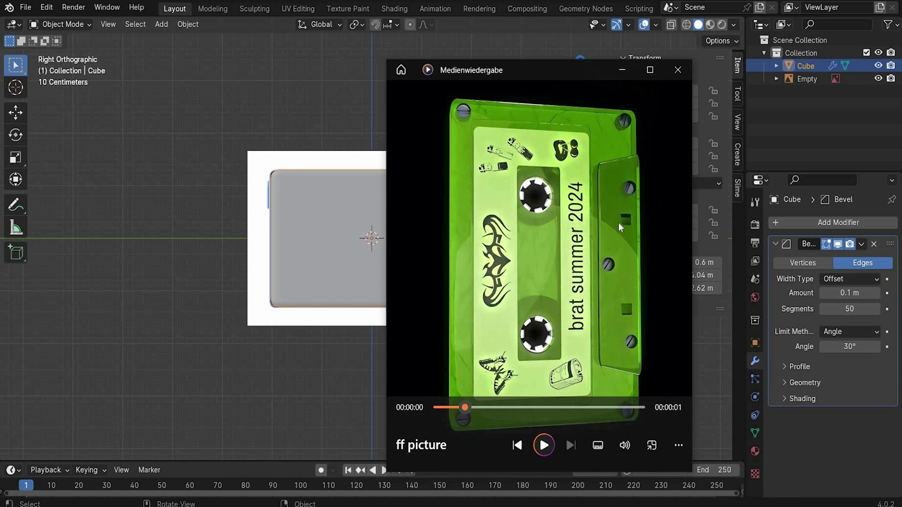
key("alt+Tab")
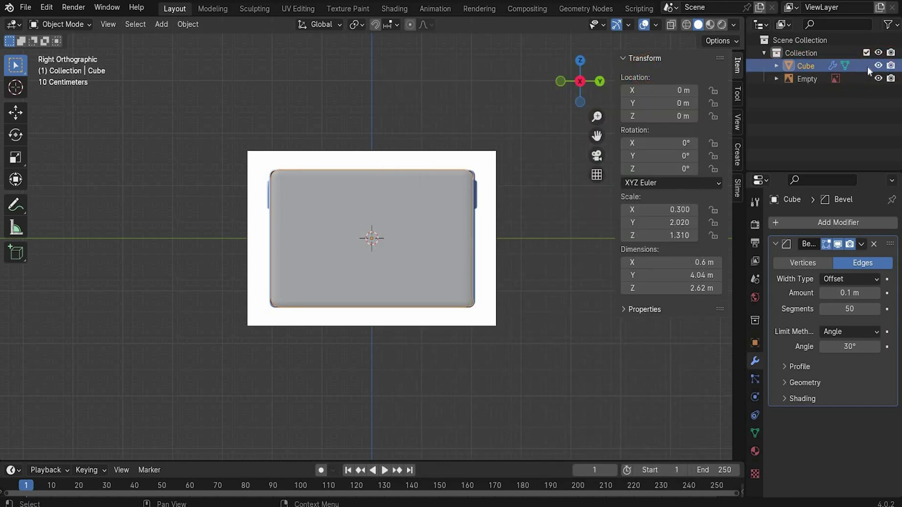
double_click(808, 65)
type("Mai")
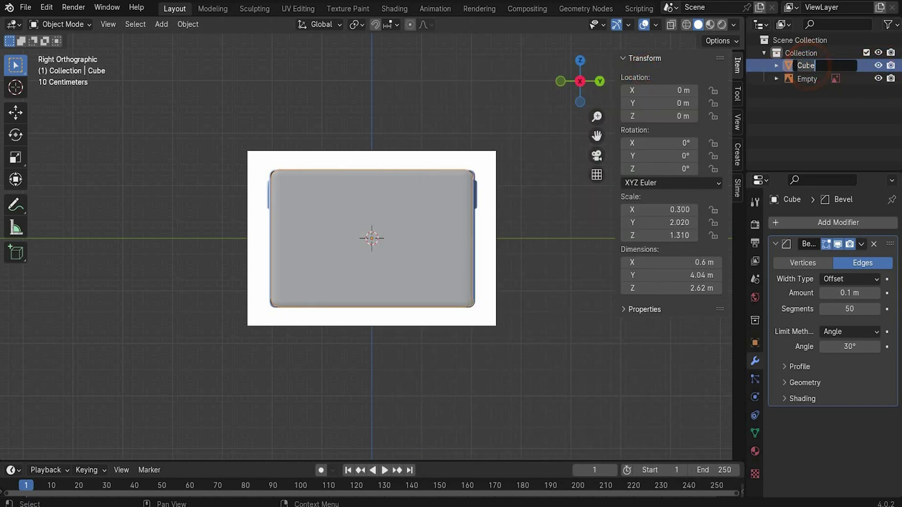
type("n")
key("Return")
key("h")
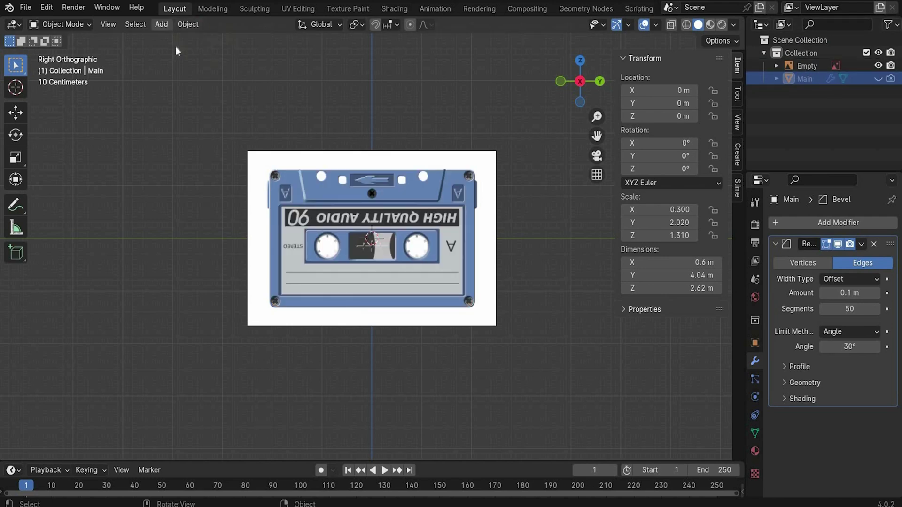
- Add a second cube over the cassette's trapezoid section, scaled Y 1.39 and Z 0.42, at Y 0.02 m and Z 0.94 m
left_click(161, 24)
mouse_move(178, 40)
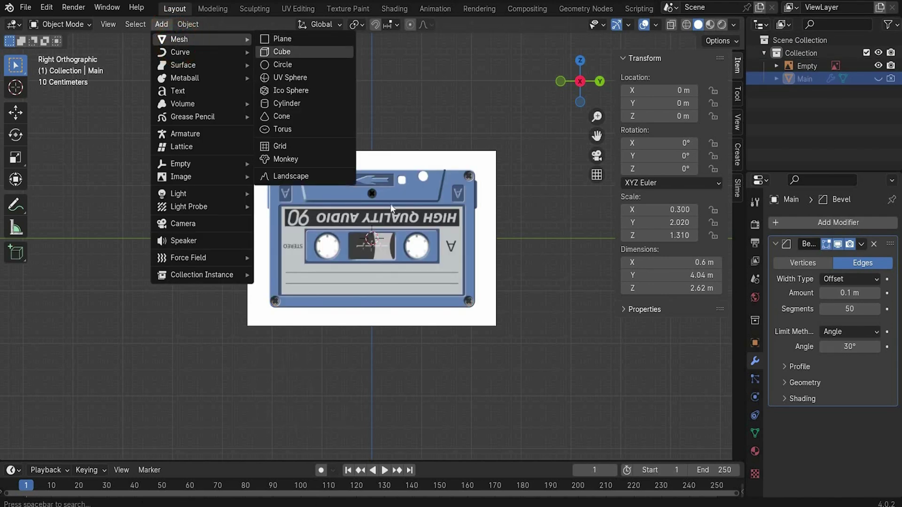
left_click(283, 52)
left_click_drag(671, 222, 653, 235)
left_click_drag(672, 103, 697, 90)
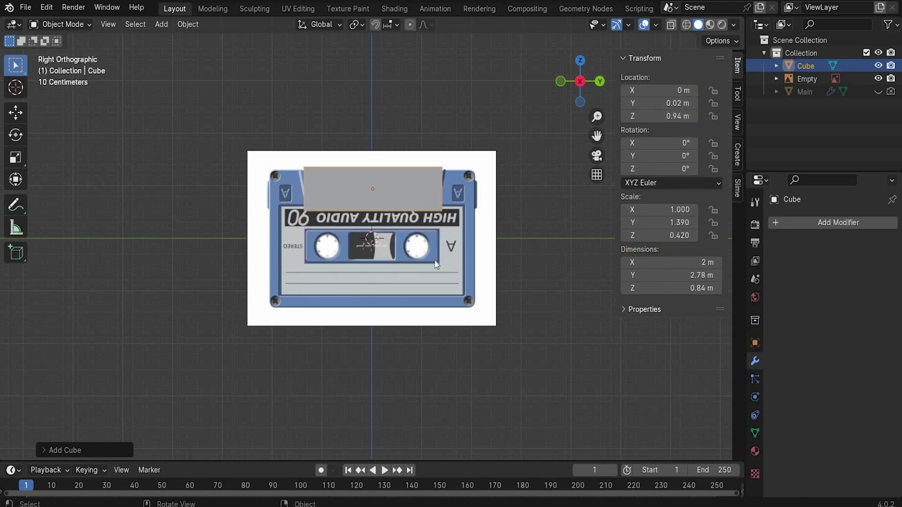
- Taper the cube along Z with a Simple Deform factor of 0.125, refitting it to scale 0.8, 1.4, 0.32 at Z 1.03 m
left_click(791, 223)
mouse_move(773, 237)
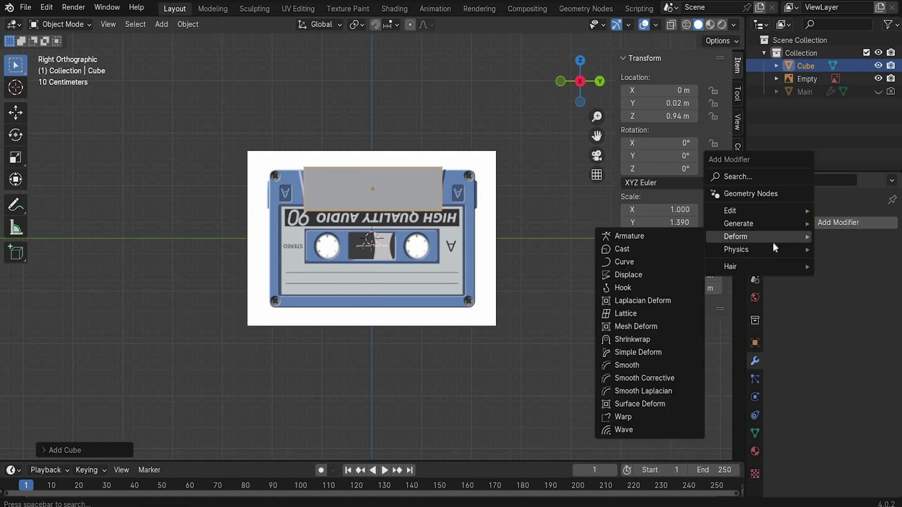
left_click(672, 353)
left_click(848, 263)
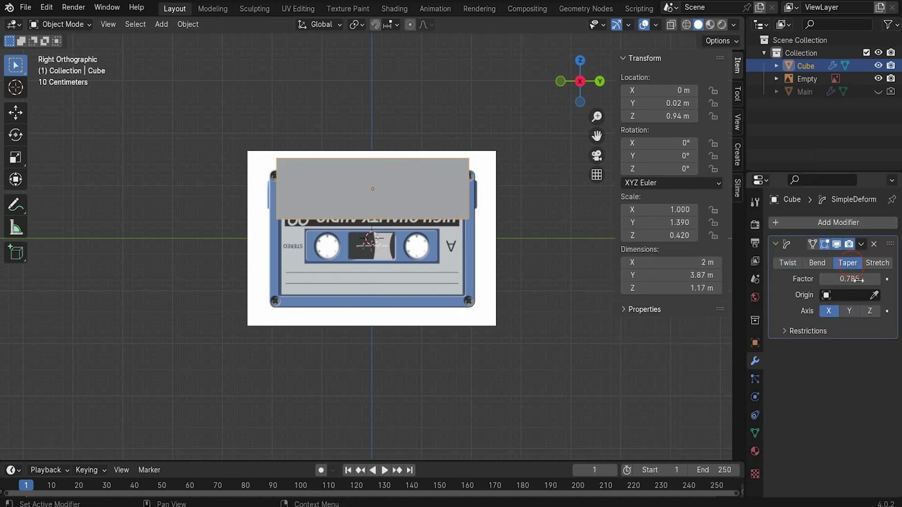
left_click(868, 311)
left_click_drag(849, 279, 775, 279)
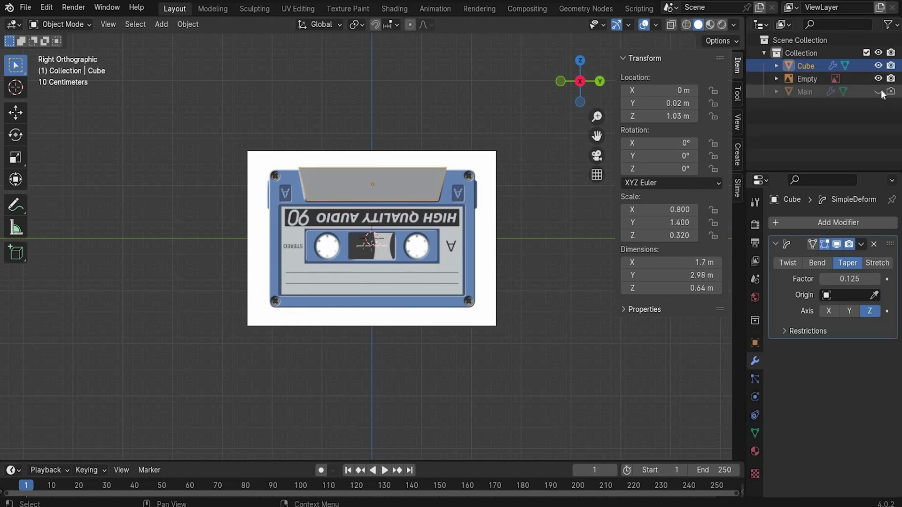
- Unhide the Main body and set the tapered cube's X scale to 0.35
left_click(879, 91)
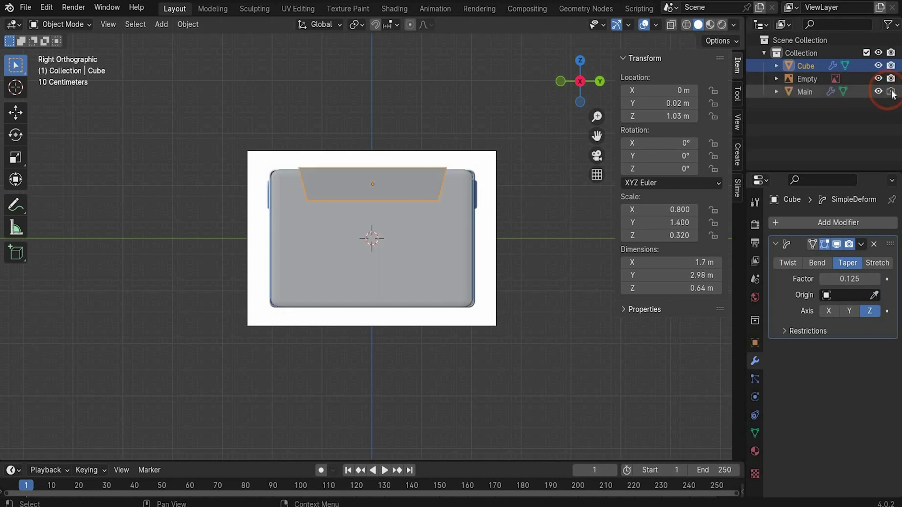
left_click(580, 102)
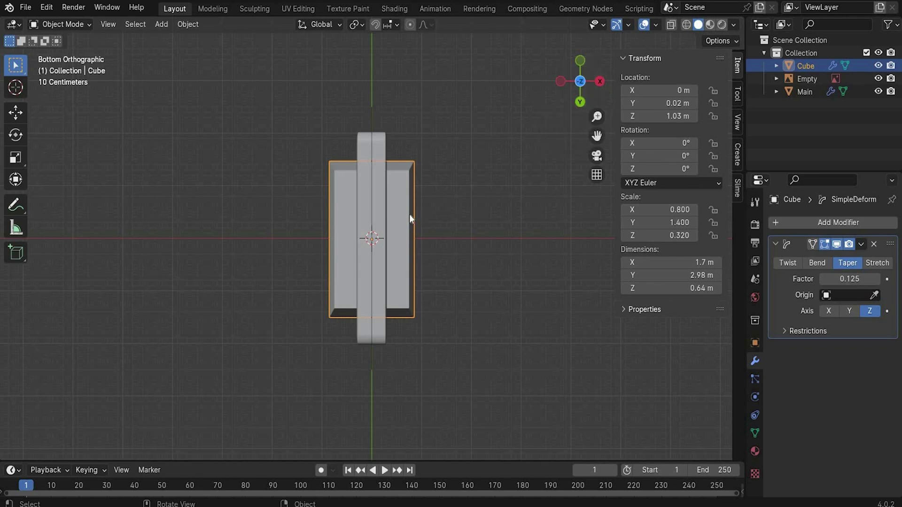
left_click(676, 209)
left_click(805, 70)
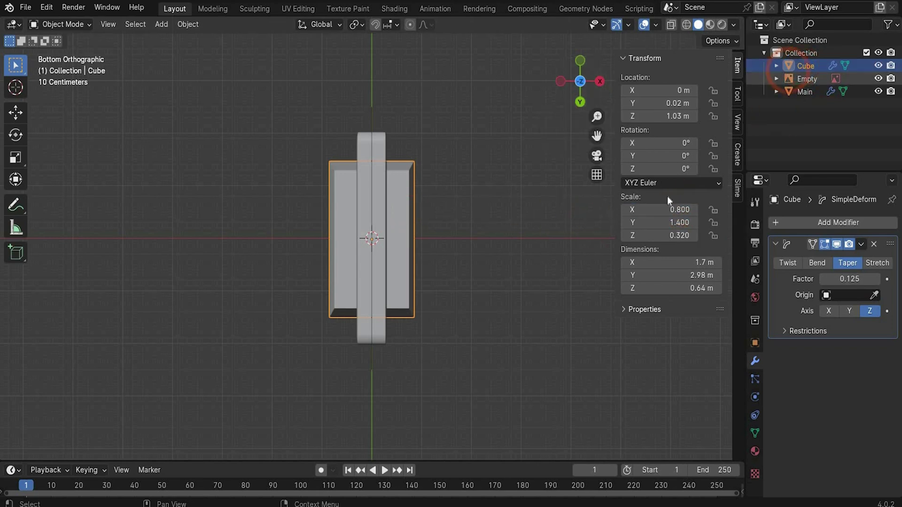
left_click(672, 209)
type("0.35")
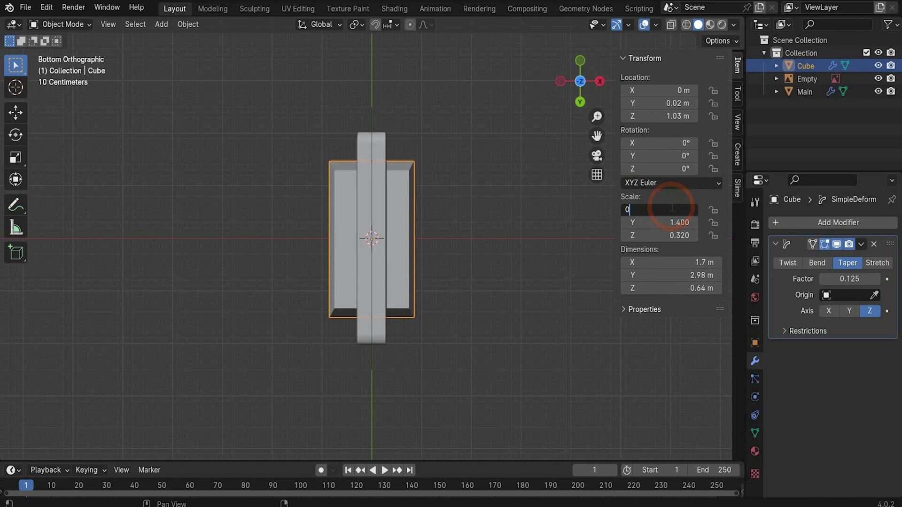
key("Return")
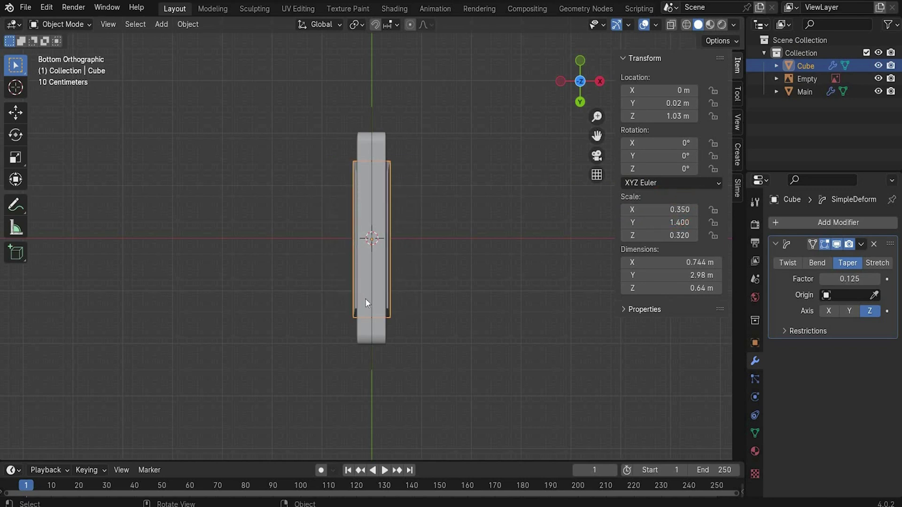
- Return to the right view and rename the tapered cube Sacond
left_click(599, 81)
left_click(804, 67)
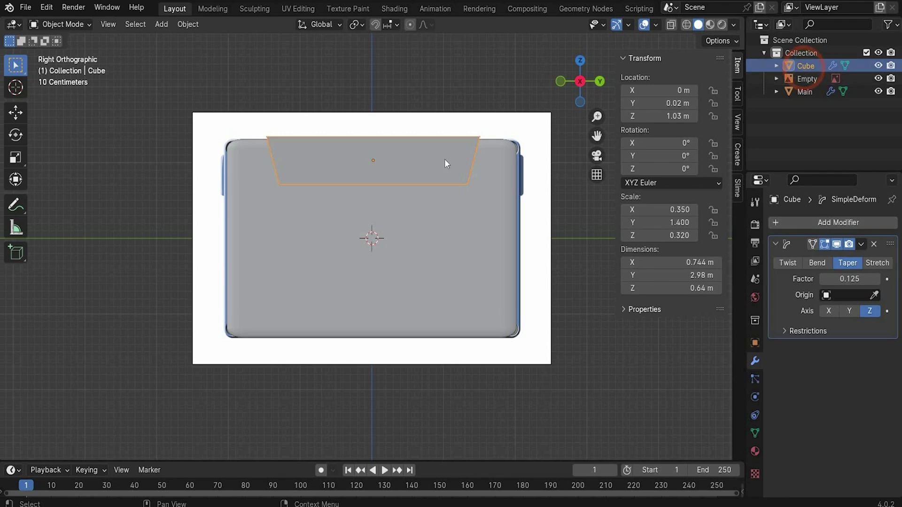
double_click(802, 64)
type("Saco")
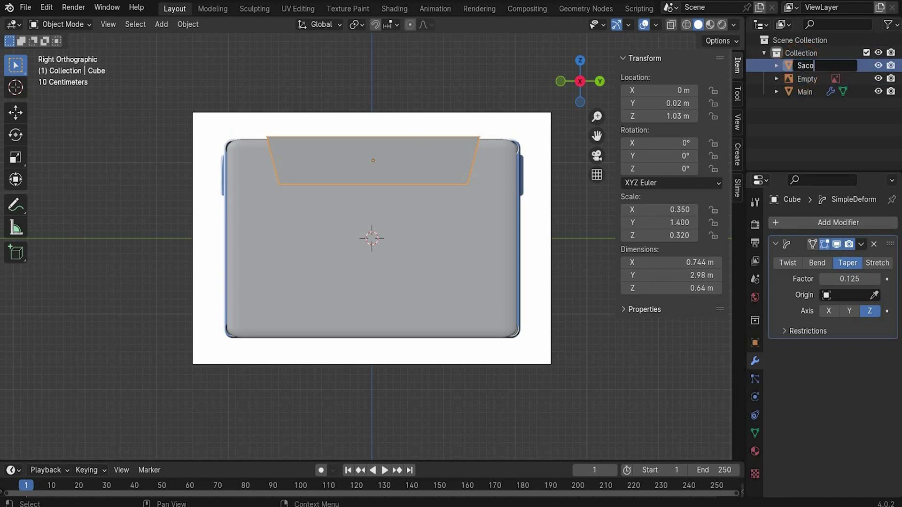
key("Return")
- Add a Bevel modifier with 50 segments to the Sacond object
left_click(785, 223)
mouse_move(773, 221)
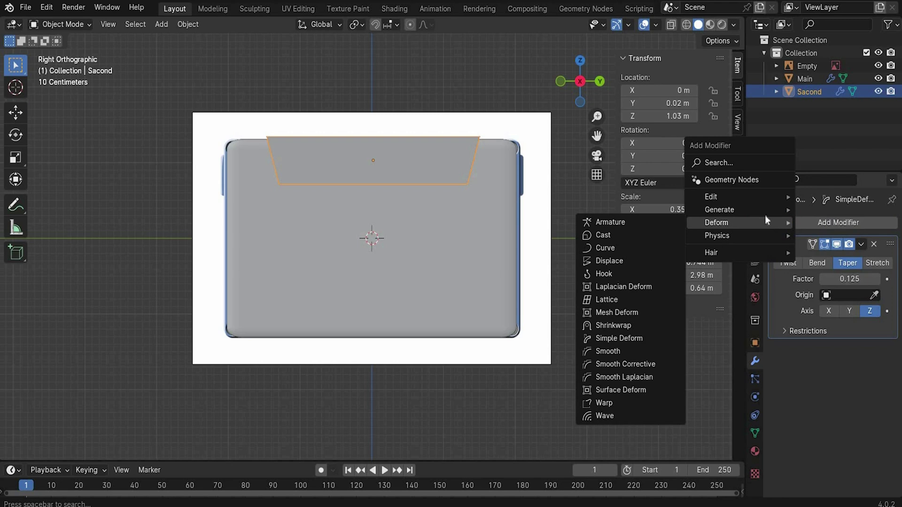
left_click(677, 223)
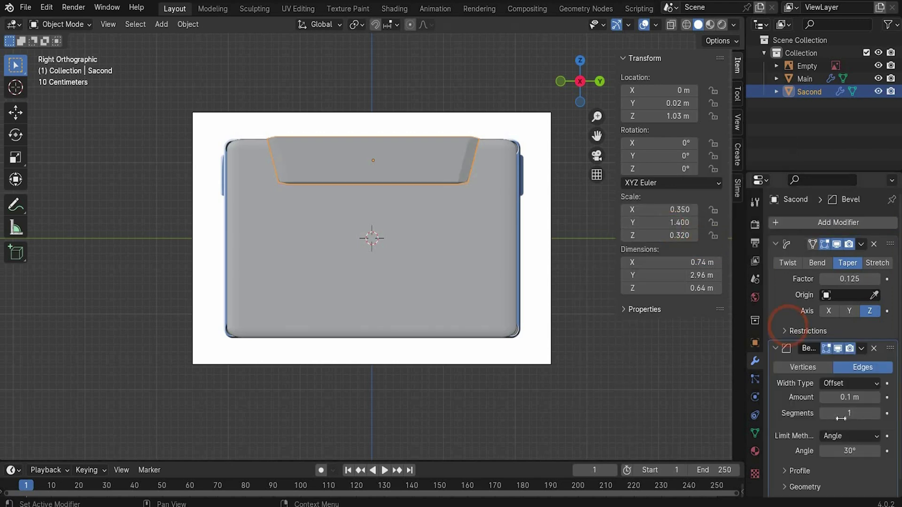
left_click(848, 414)
type("50")
key("Return")
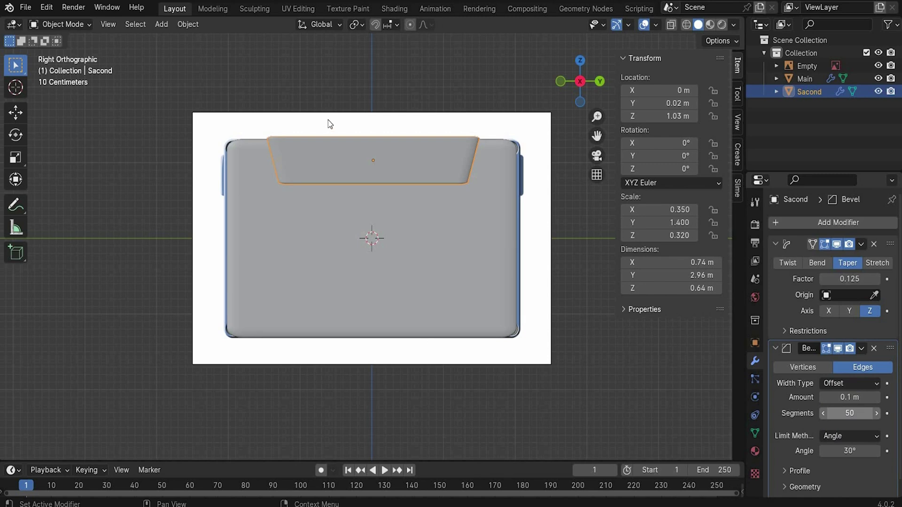
- Hide the Main and Sacond objects from both the viewport and renders
left_click(878, 78)
left_click(877, 92)
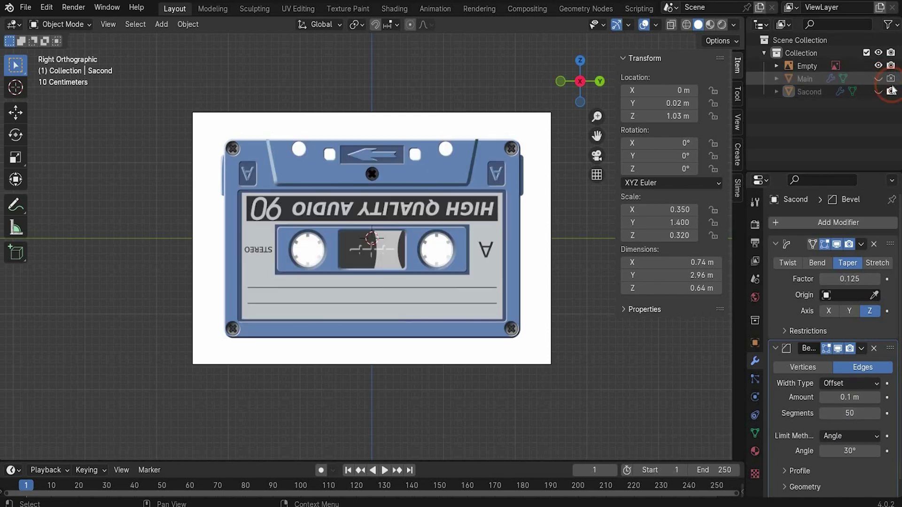
left_click(891, 91)
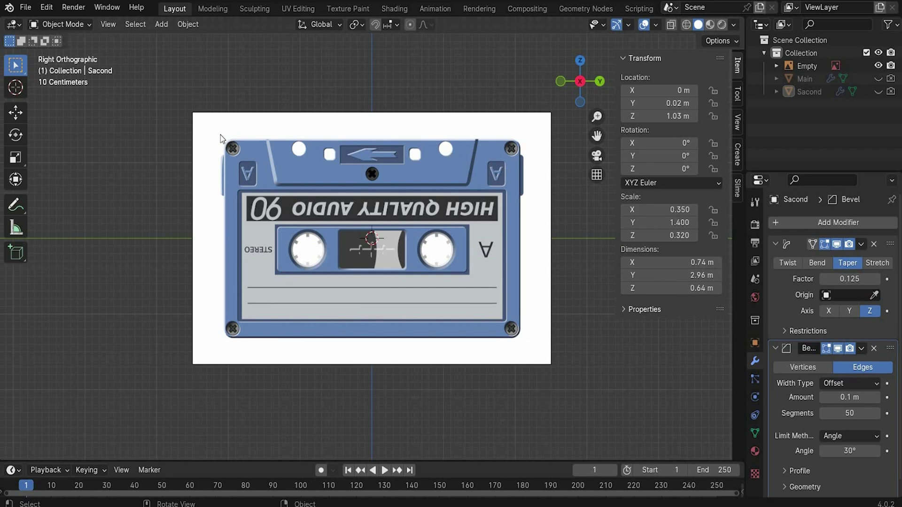
- Add a cylinder rotated 90° on Y with radius 0.26 m at Y -0.89 m, Z -0.15 m, over a reel hole
left_click(161, 24)
mouse_move(202, 39)
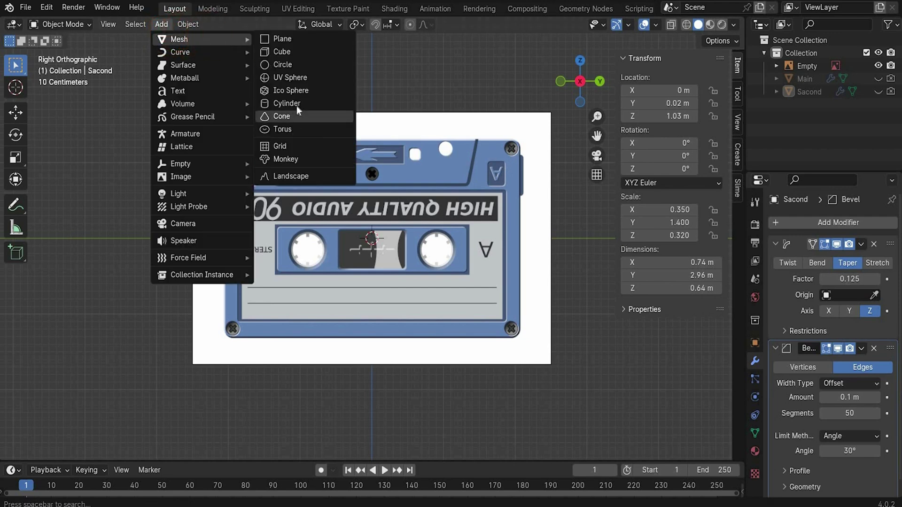
left_click(297, 106)
left_click(39, 448)
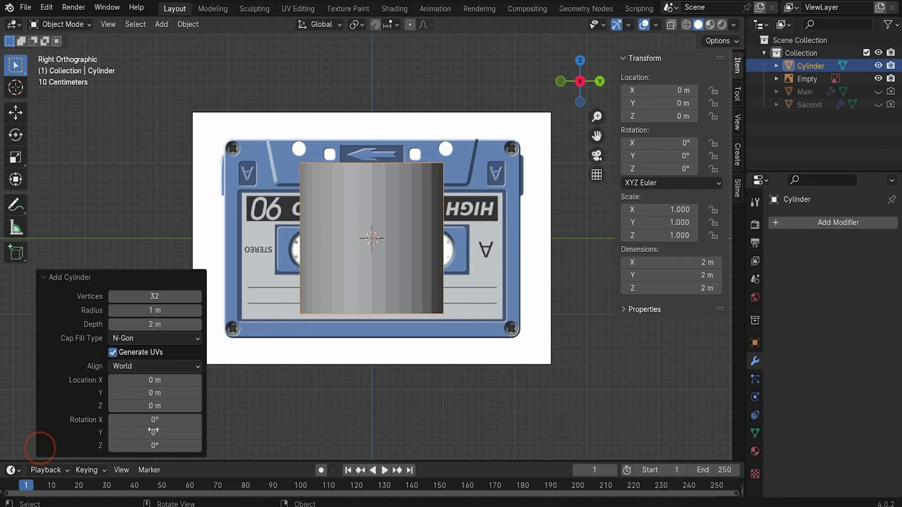
left_click(154, 432)
type("9")
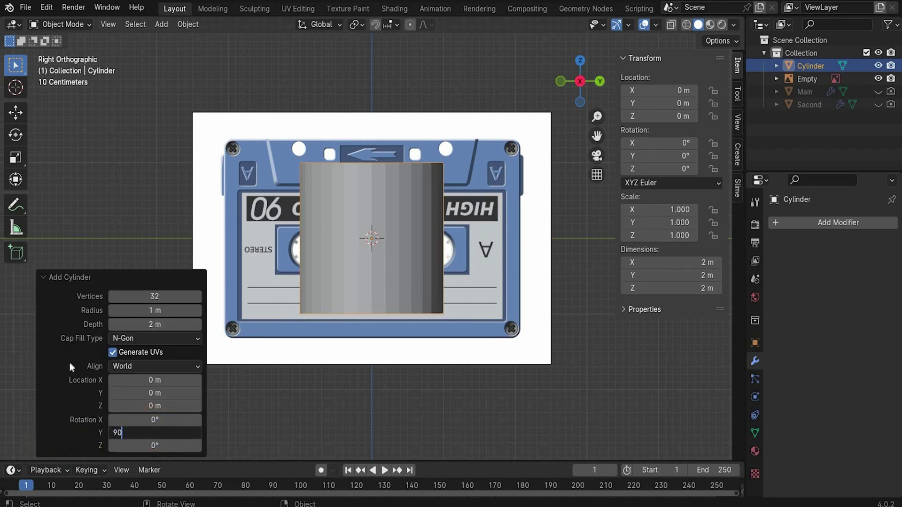
key("Return")
left_click_drag(142, 316, 113, 322)
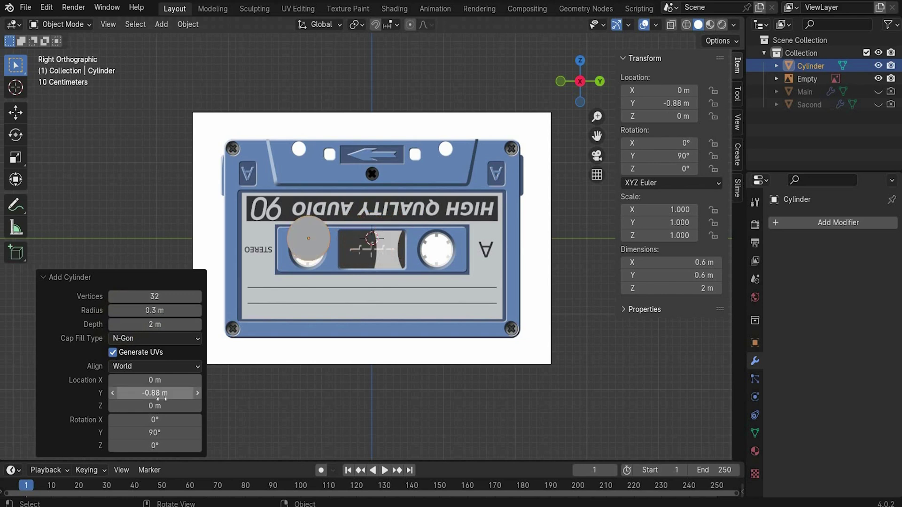
mouse_move(161, 406)
left_mouse_down()
mouse_move(146, 405)
mouse_move(165, 402)
left_mouse_up()
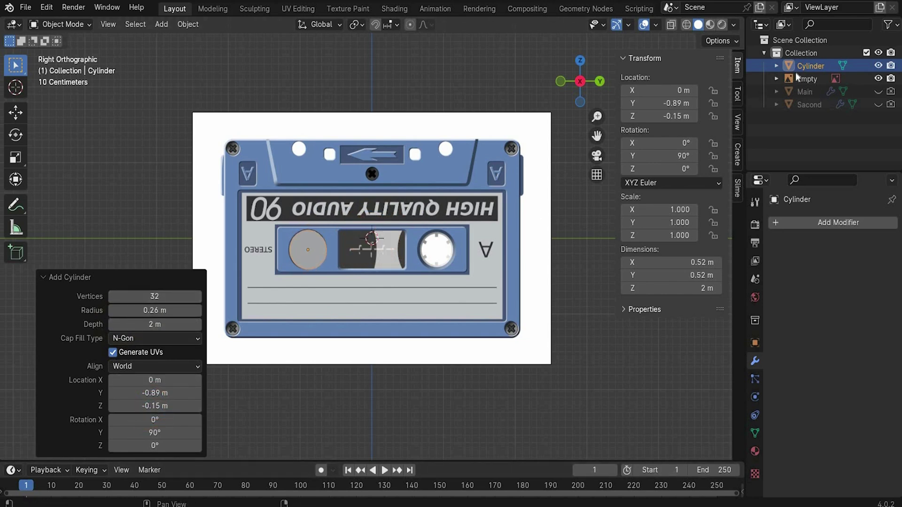
- Rename the reel-hole cylinder Main 1
double_click(810, 65)
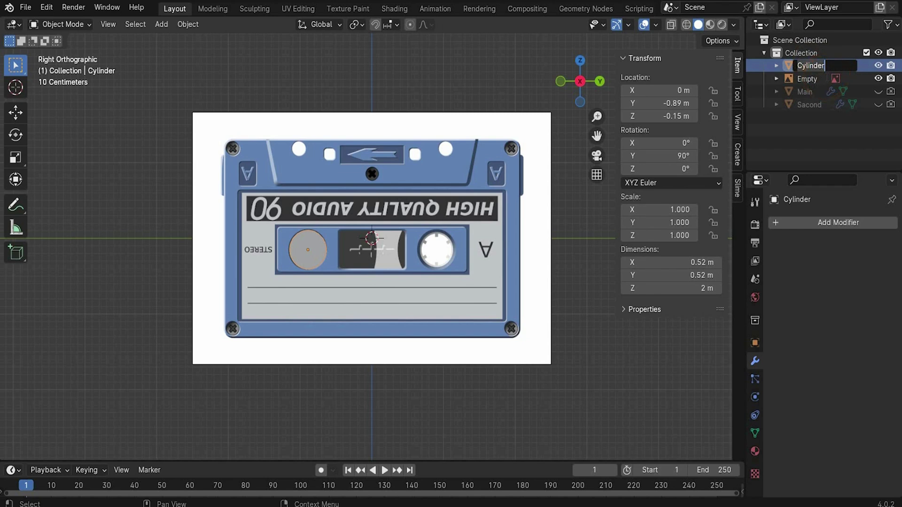
type("Main 1")
key("Return")
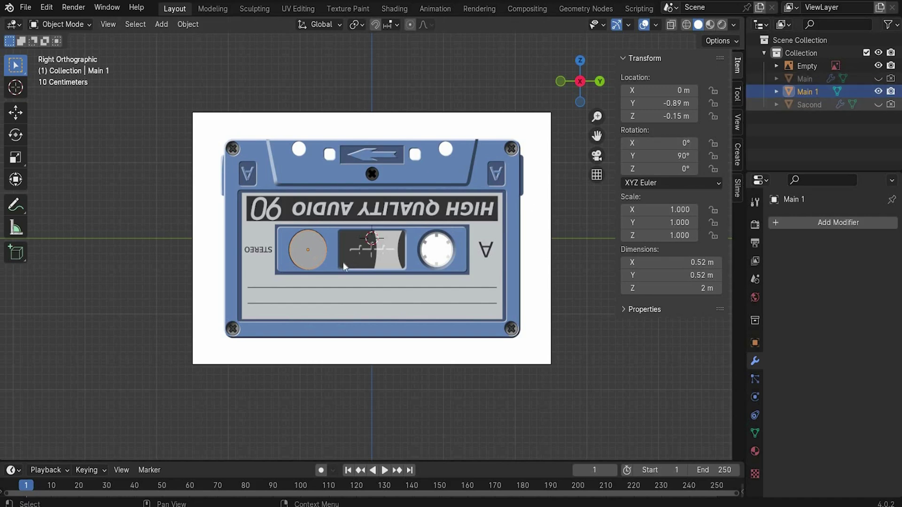
- Duplicate the Main 1 cylinder along Y onto the other reel hole, at about Y 0.9 m
key("ctrl+c")
key("ctrl+v")
key("shift+space")
key("g")
left_click_drag(369, 247, 469, 245)
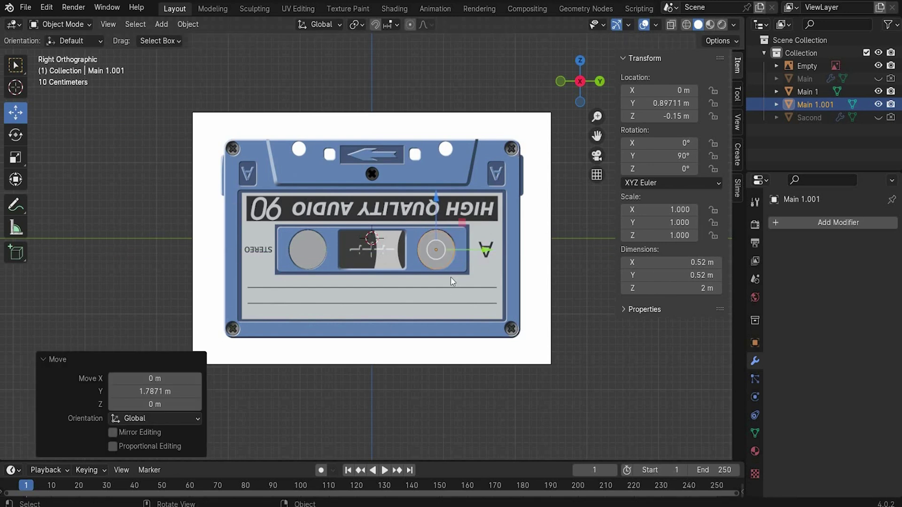
- Paste another cylinder copy, scale it to 0.4 in X and Y, and place it over a lower corner screw at about Y 1.95 m, Z -1.17 m
key("ctrl+v")
left_click_drag(438, 240, 560, 308)
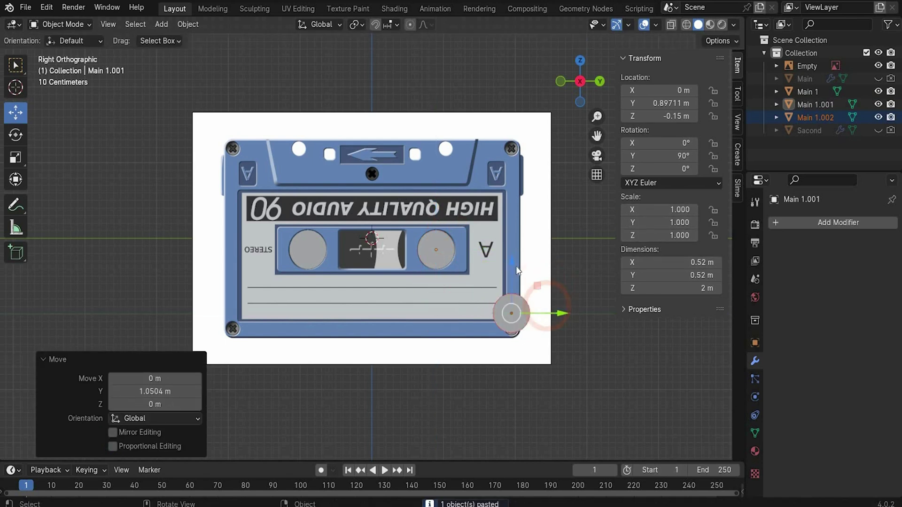
left_click_drag(512, 271, 512, 281)
left_click_drag(673, 210, 662, 210)
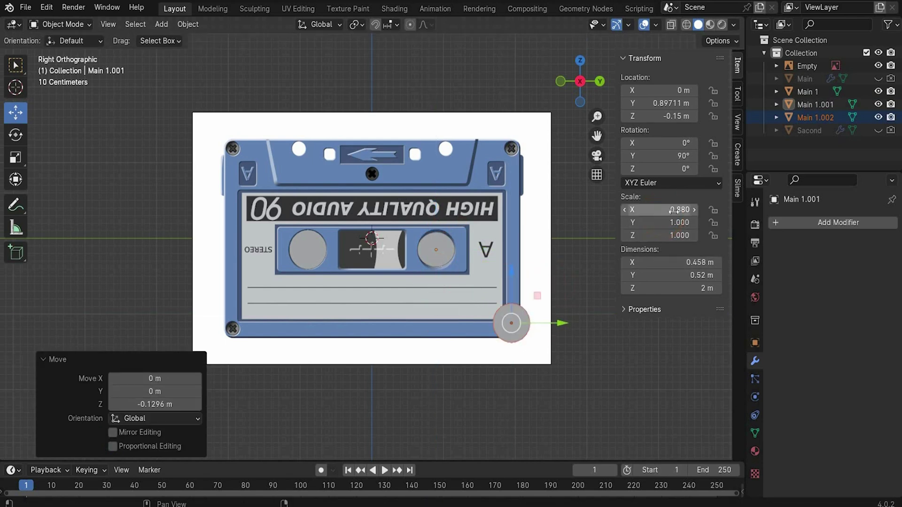
key("ctrl+z")
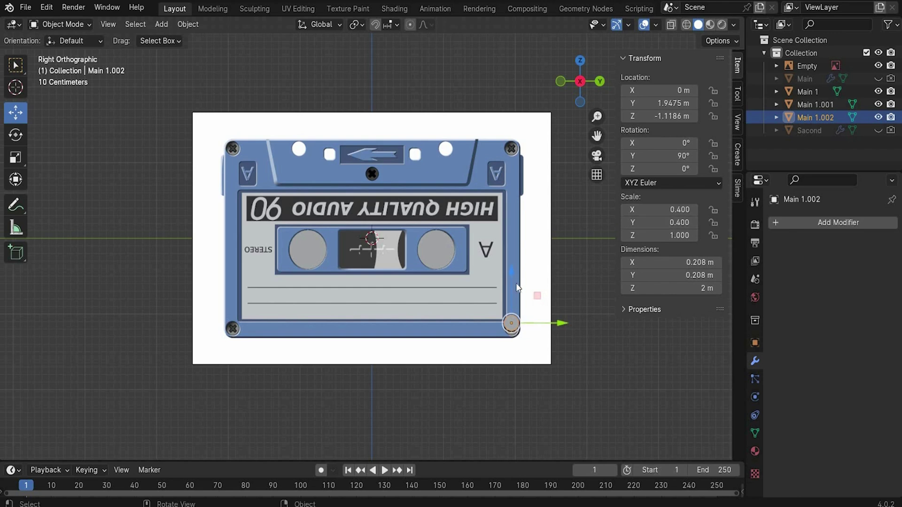
left_click_drag(512, 279, 511, 285)
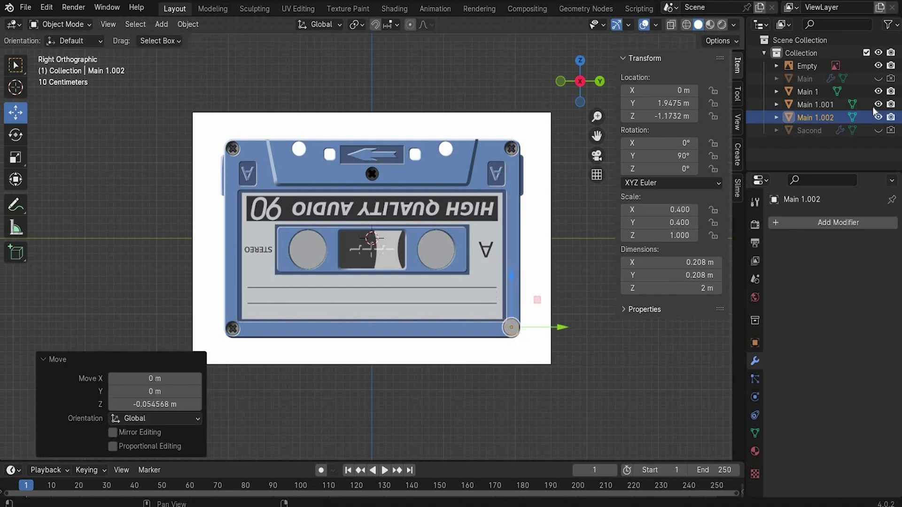
- Unhide the Main body and move the small corner cylinder inward to about Y 1.86 m, Z -1.14 m
left_click(877, 79)
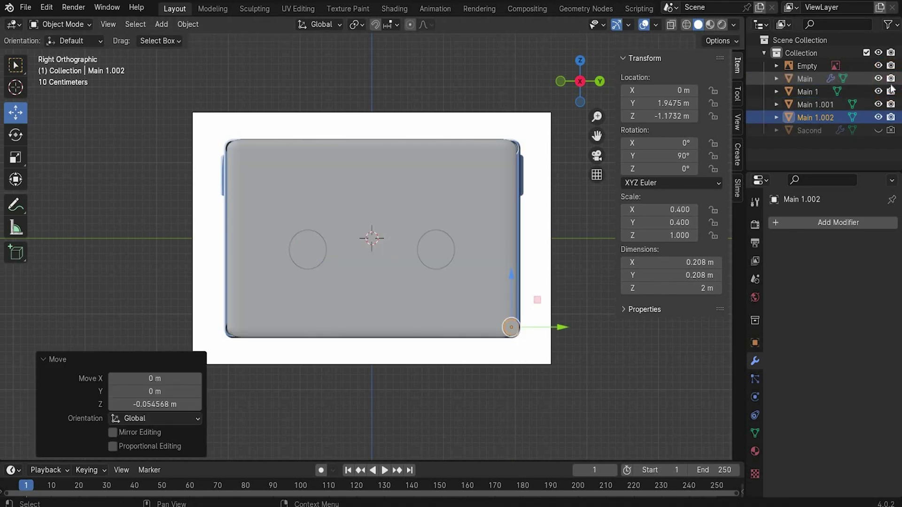
scroll(540, 301, "up", 1)
left_click_drag(579, 346, 566, 348)
left_click_drag(532, 306, 540, 299)
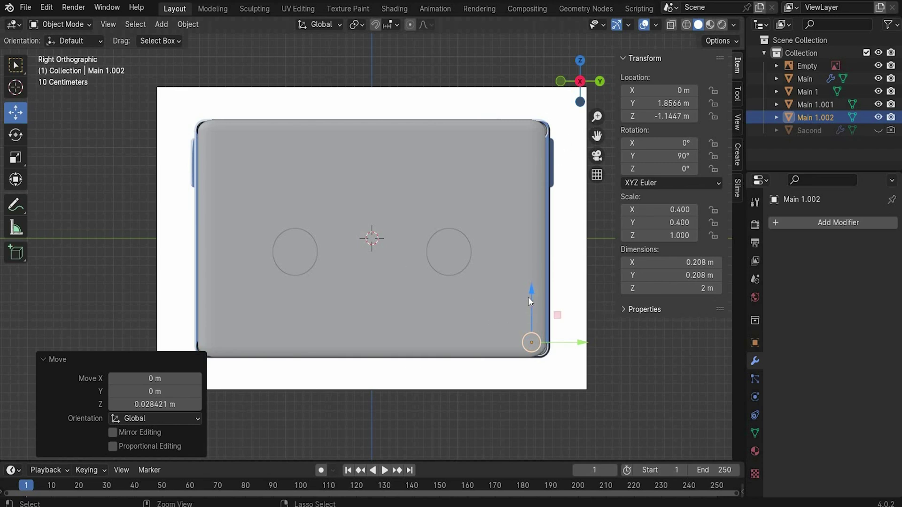
- Duplicate the small corner cylinder to the other three corners of the Main body
key("ctrl+c")
key("ctrl+v")
key("g")
key("z")
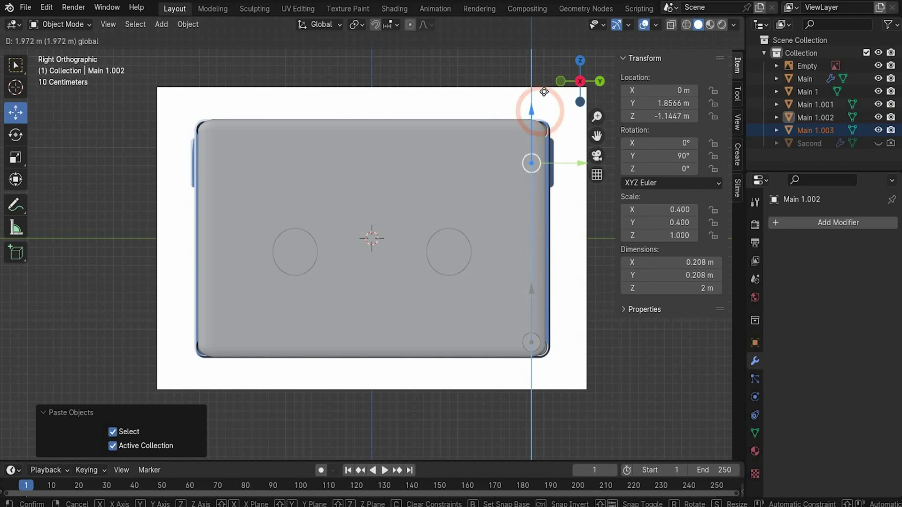
left_click(546, 87)
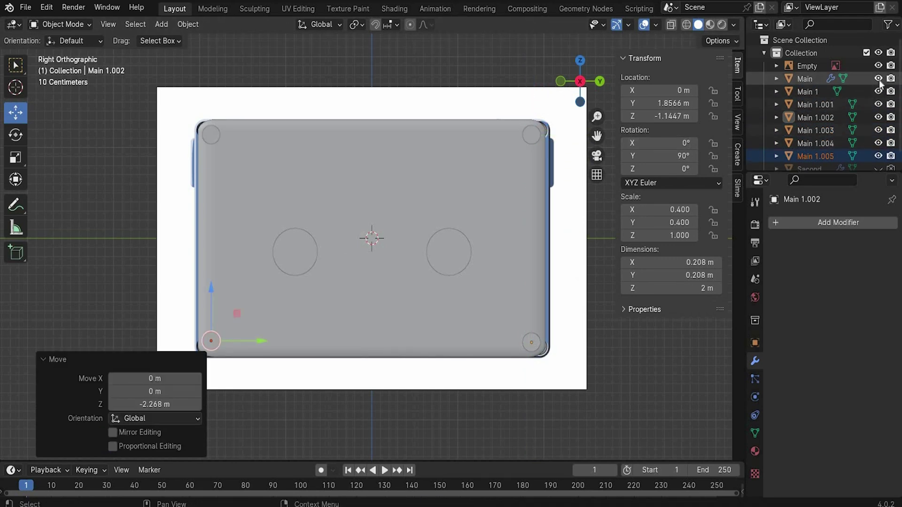
- Hide the Main body and copy a corner cylinder onto the nearby round hole at about Y -1.01 m, Z 1.17 m
left_click(878, 79)
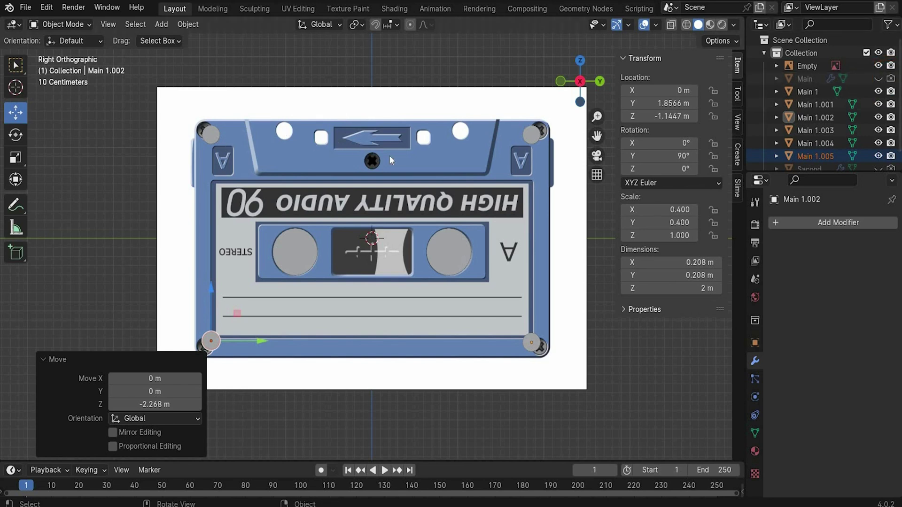
left_click(208, 135)
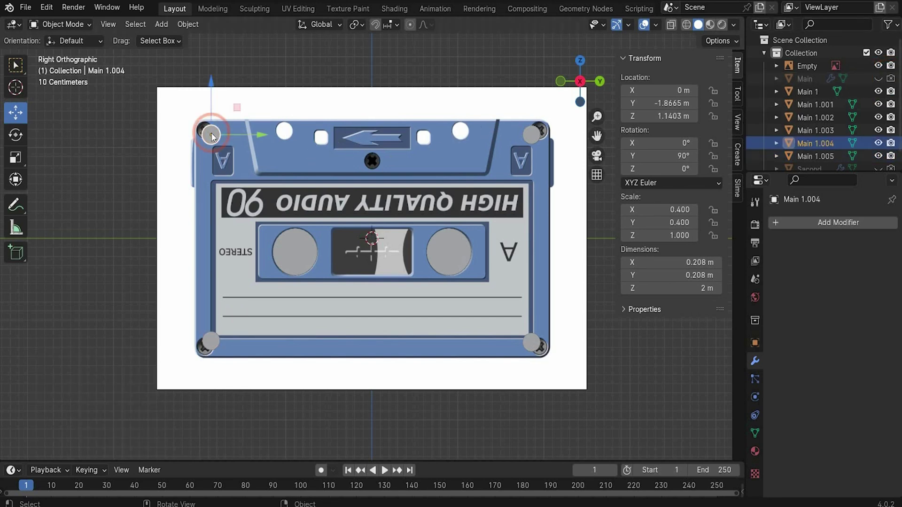
key("ctrl+c")
key("ctrl+v")
left_click_drag(261, 134, 334, 134)
mouse_move(284, 91)
left_mouse_down()
mouse_move(288, 85)
mouse_move(277, 89)
left_mouse_up()
- Rename the round-hole cylinder Sacond 1 and duplicate it onto the other round hole and the central screw
scroll(822, 154, "down", 2)
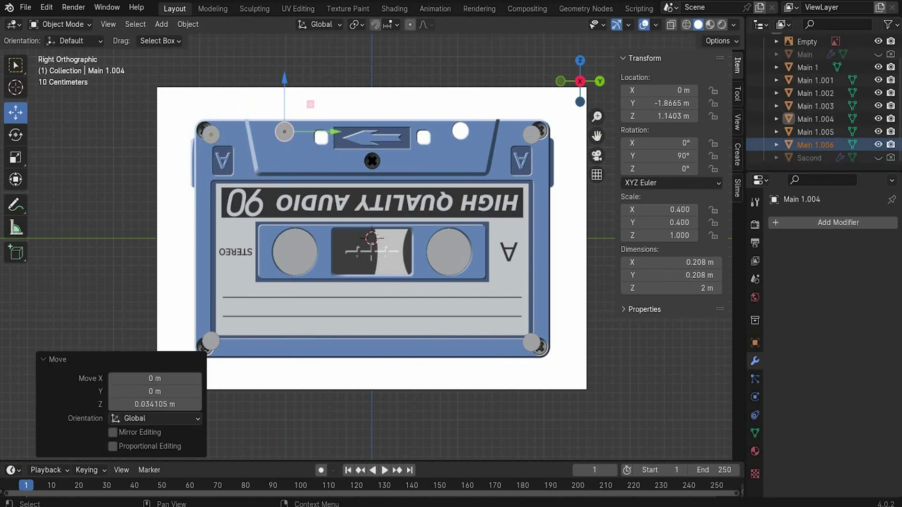
double_click(817, 144)
type("Sacond 1")
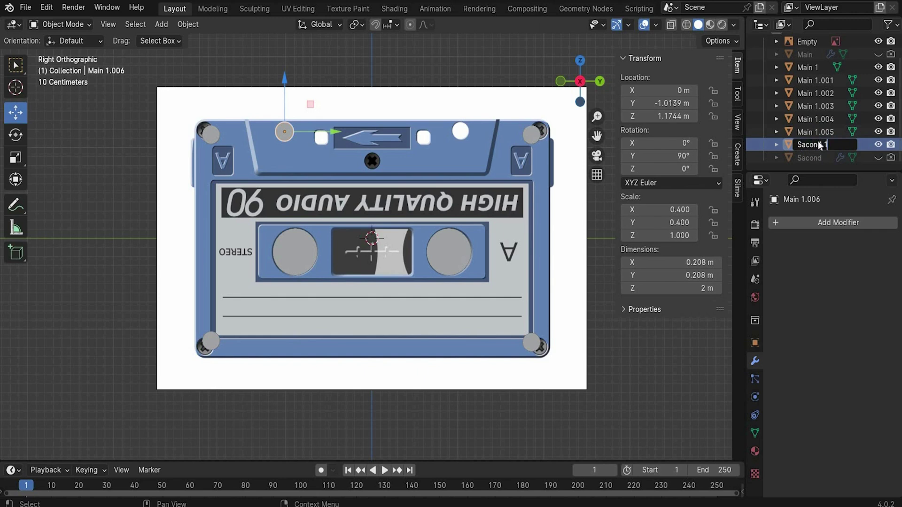
key("Return")
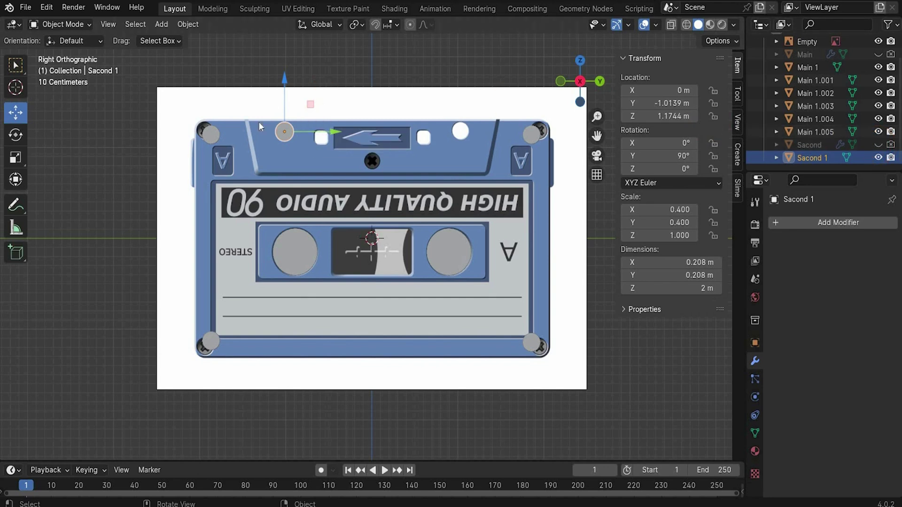
key("ctrl+v")
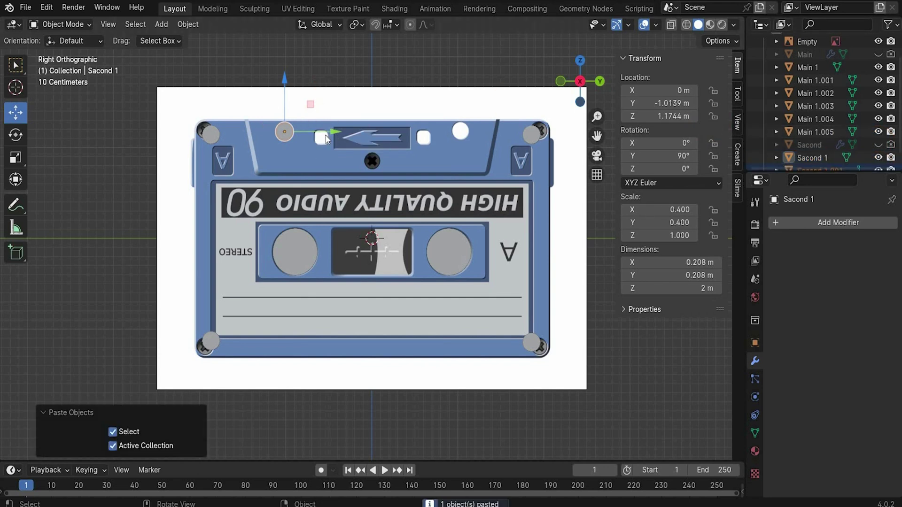
left_click_drag(441, 147, 506, 156)
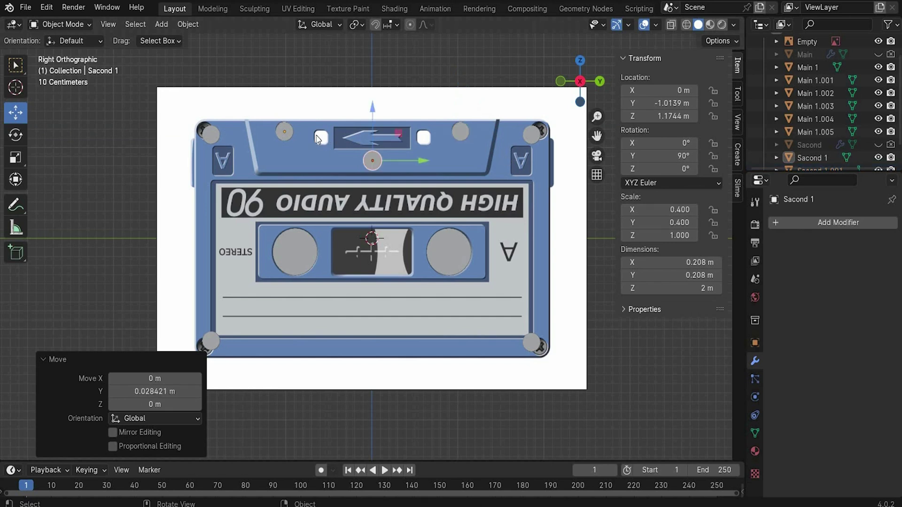
- Add a 0.16 m cube at Y 0.61 m, Z 1.1 m, over a square hole beside the arrow
left_click(160, 25)
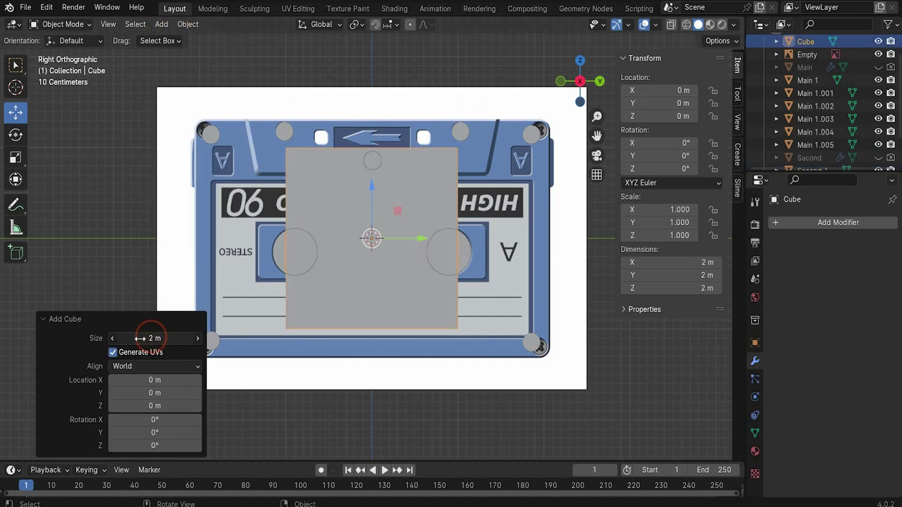
left_click_drag(140, 339, 774, 353)
left_click_drag(126, 384, 163, 384)
left_click_drag(163, 384, 166, 384)
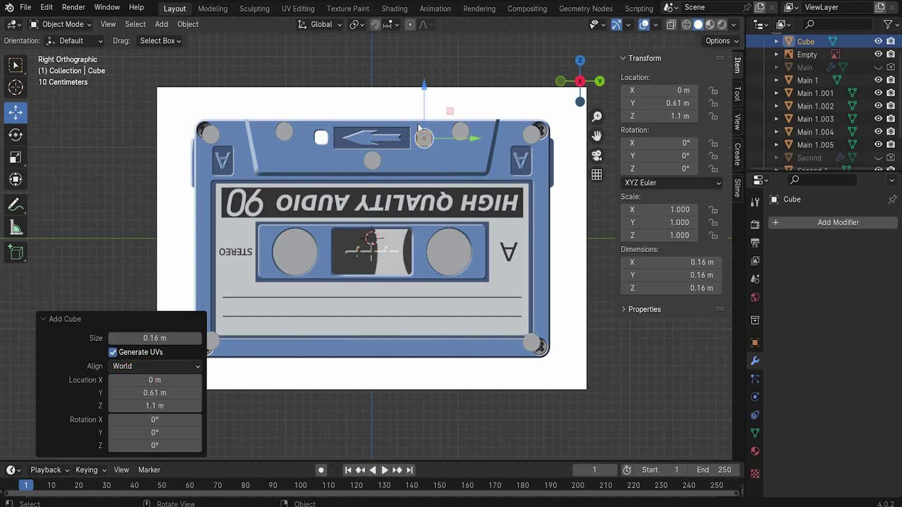
- Rename the square-hole cube Sacond Cube
double_click(810, 42)
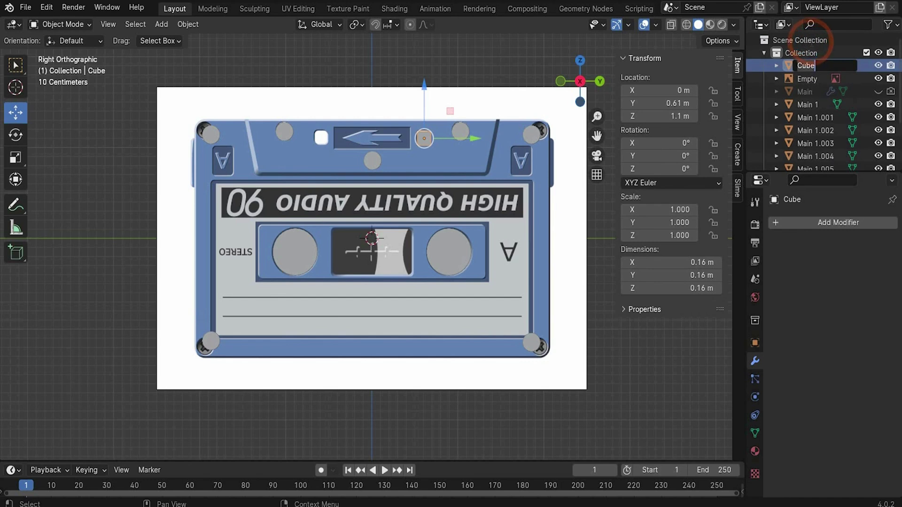
type("Sacond Cube")
key("Return")
- Duplicate the Sacond Cube along Y onto the other square hole, at about Y -0.58 m
scroll(822, 152, "down", 3)
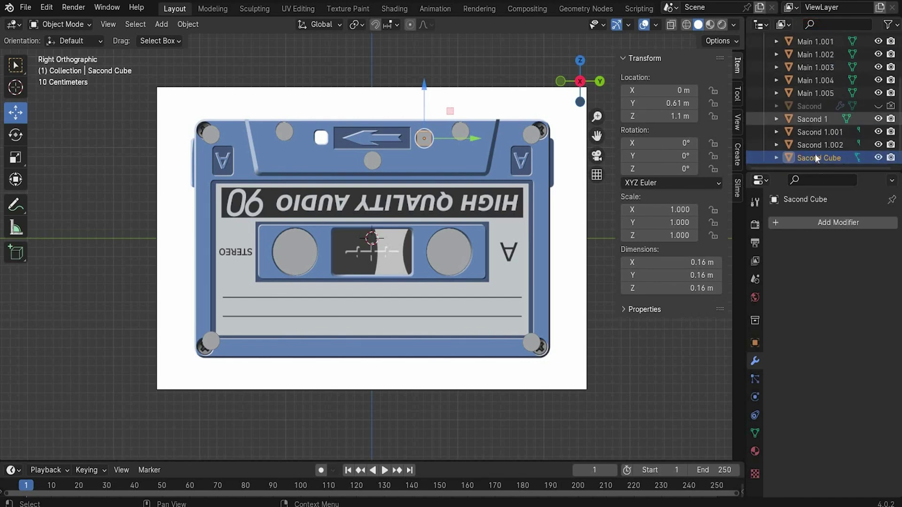
key("ctrl+c")
key("ctrl+v")
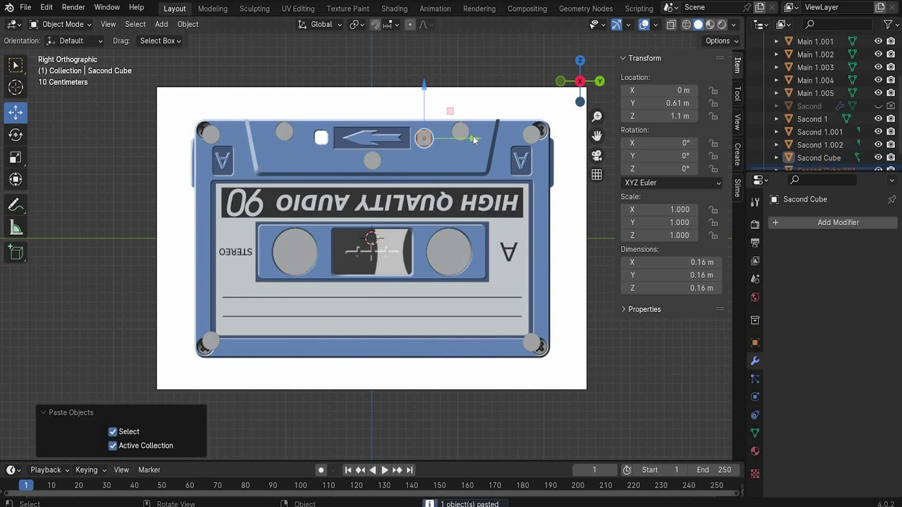
left_click_drag(469, 138, 367, 138)
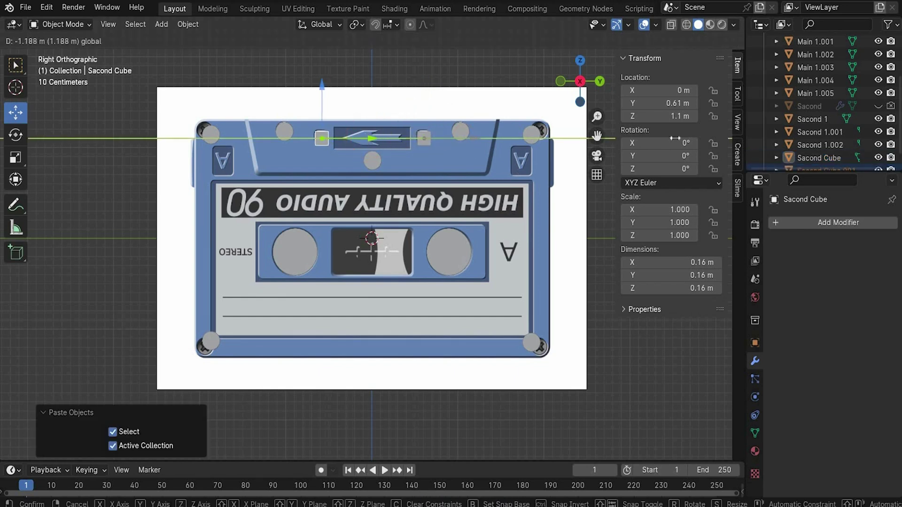
- Unhide the Sacond section and raise the central screw cylinder to about Z 0.88 m
left_click(879, 106)
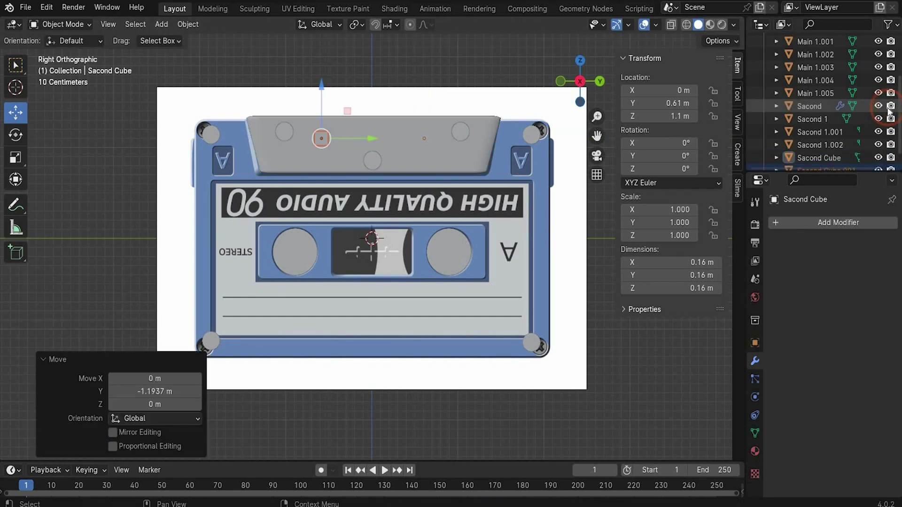
left_click(435, 62)
left_click(372, 164)
left_click_drag(373, 110, 373, 107)
- Stretch both square-hole cubes along X to about 1.31 m so they pass through the cassette body
left_click(580, 61)
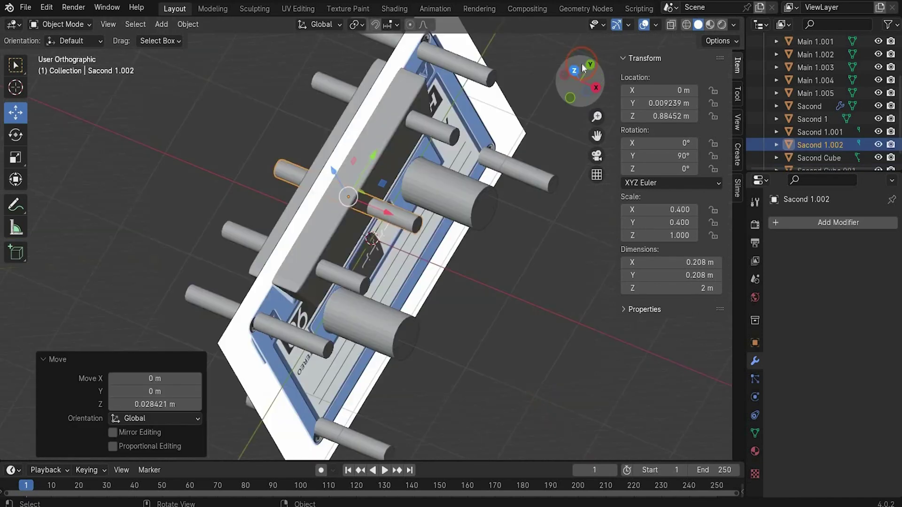
scroll(824, 160, "down", 1)
left_click(819, 158)
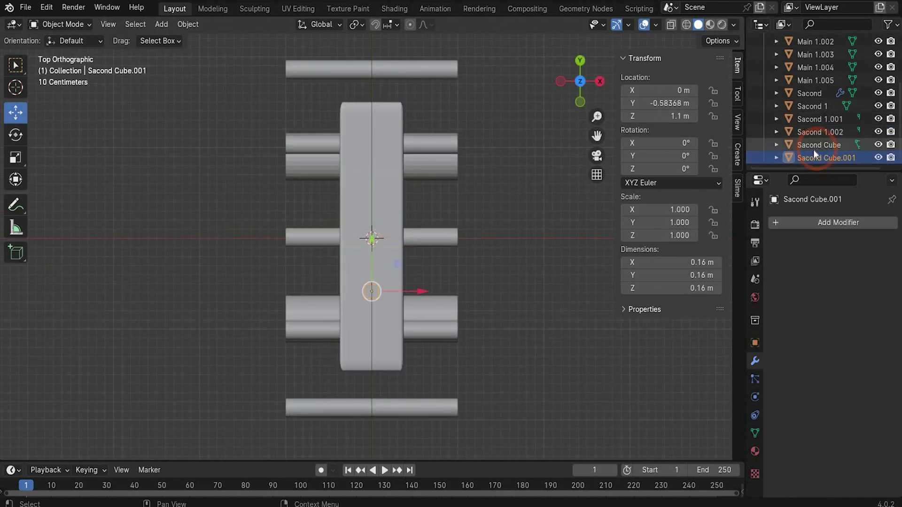
left_click(812, 151, "shift")
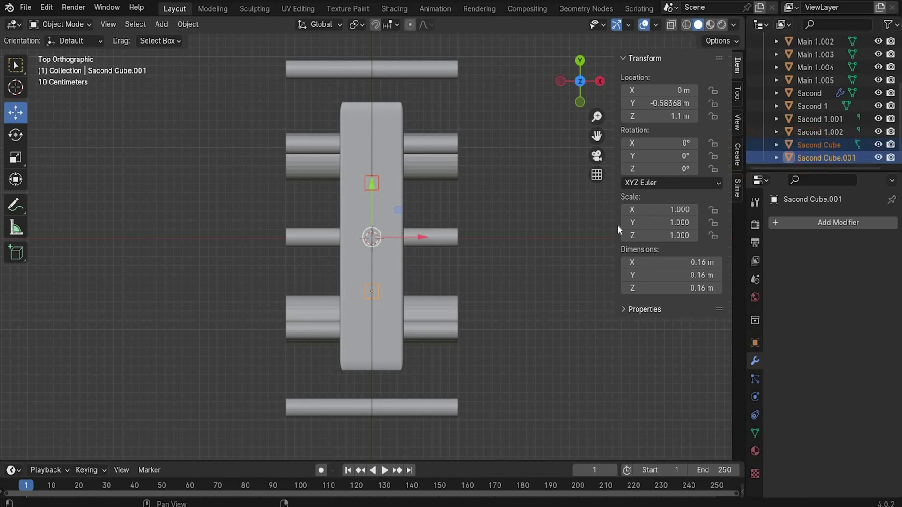
left_click(16, 157)
left_click_drag(424, 236, 50, 225)
left_click_drag(592, 54, 597, 85)
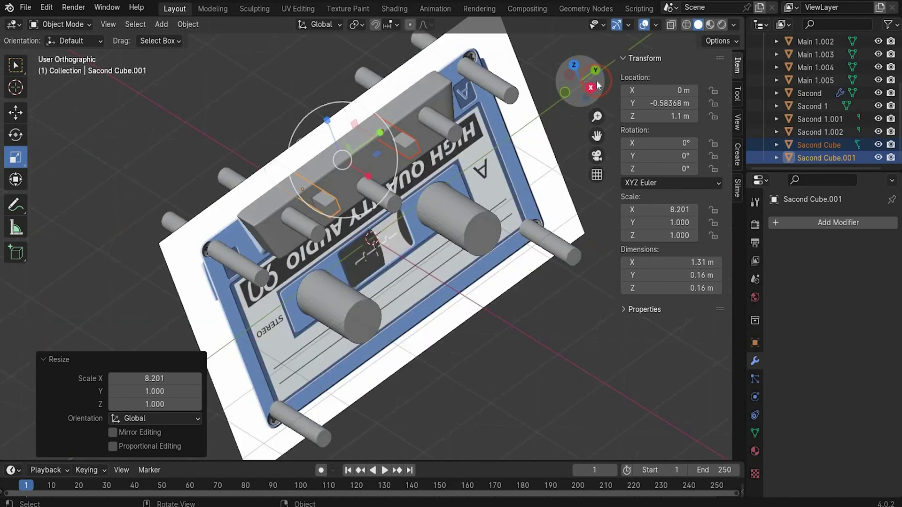
left_click(596, 80)
- Hide the Sacond section and unhide the Main body in the viewport and renders
left_click(877, 93)
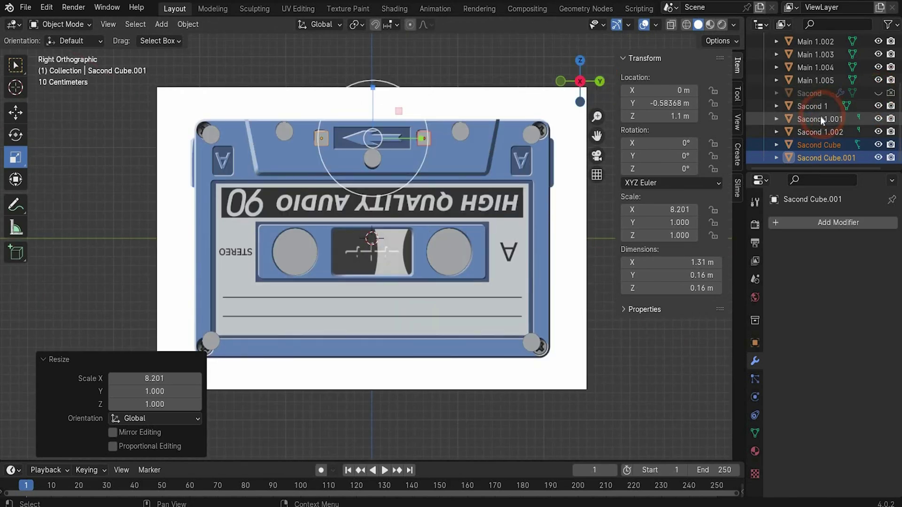
scroll(820, 116, "up", 4)
left_click(808, 54)
left_click(878, 54)
left_click(891, 55)
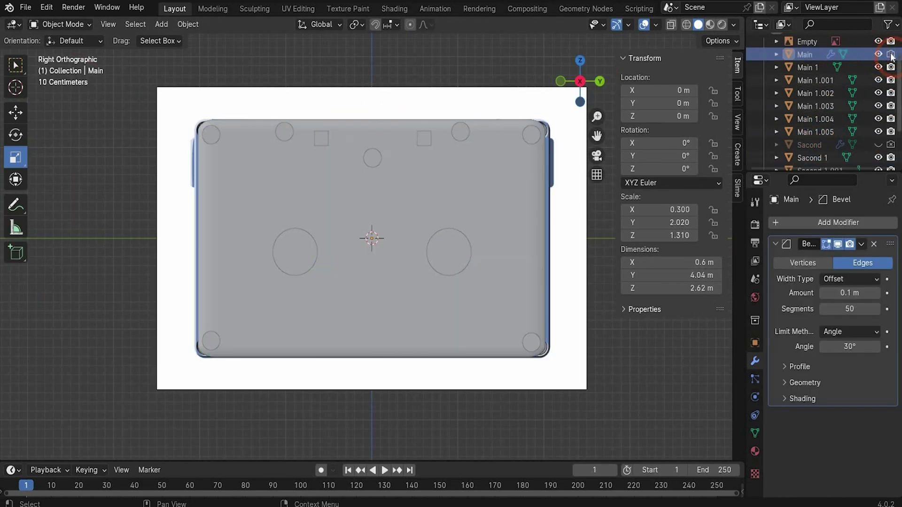
- Add a Boolean Difference modifier to the Main body with Main 1 as the cutter, and hide that reel cylinder
left_click(804, 56)
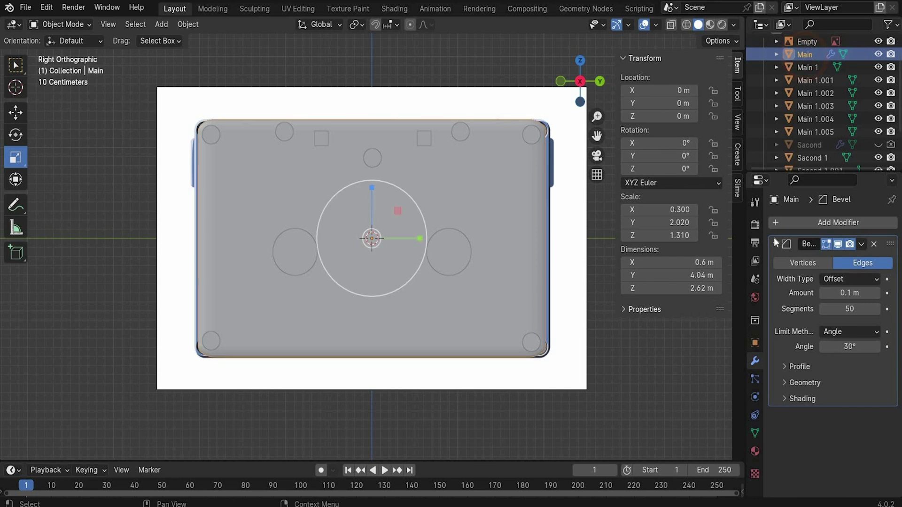
left_click(774, 222)
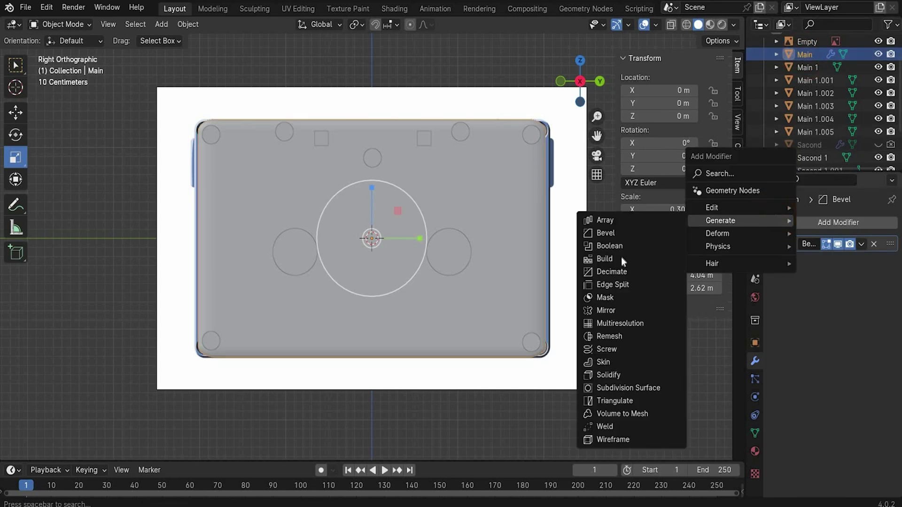
left_click(610, 245)
left_click(873, 312)
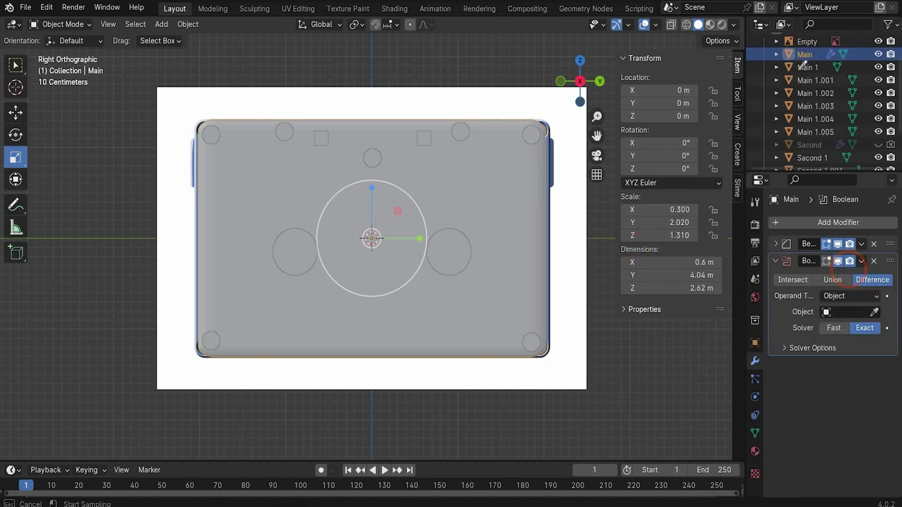
left_click(814, 67)
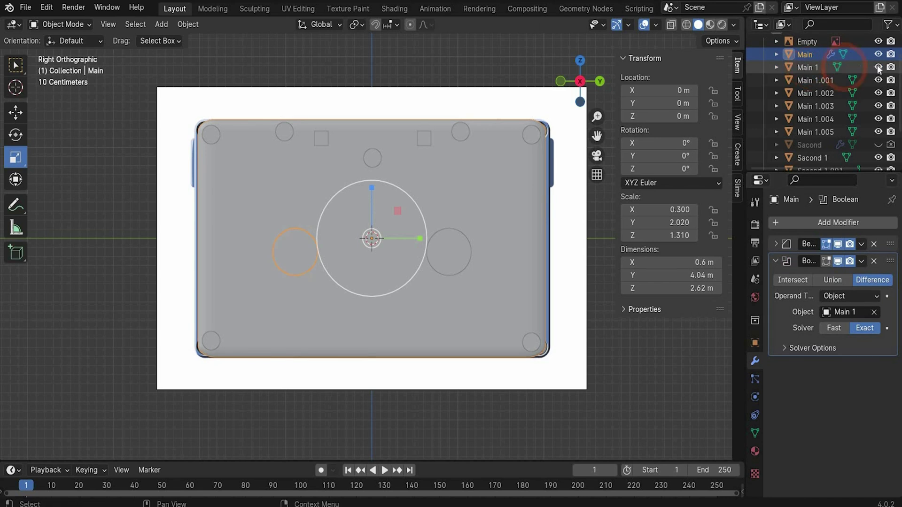
left_click(877, 68)
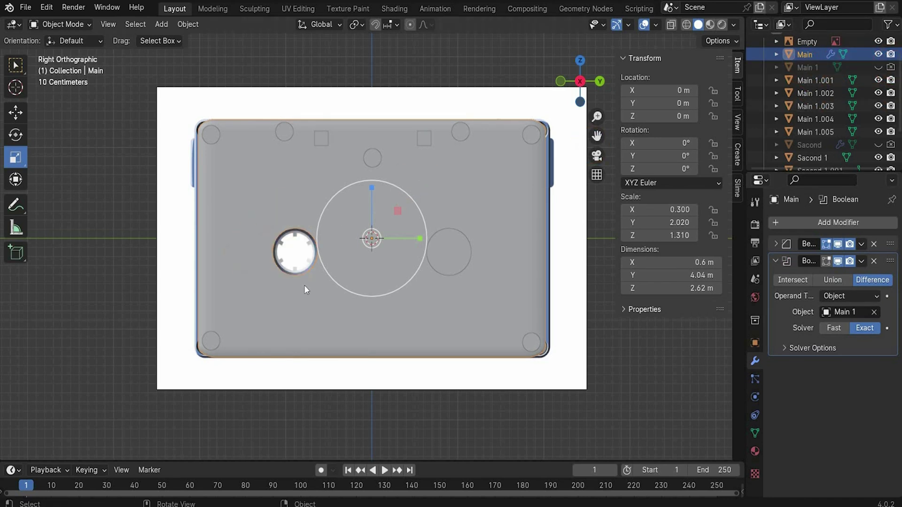
- Duplicate Main's Boolean modifier with Main 1.001 as its cutter for the other reel hole, and hide that cylinder
left_click(862, 264)
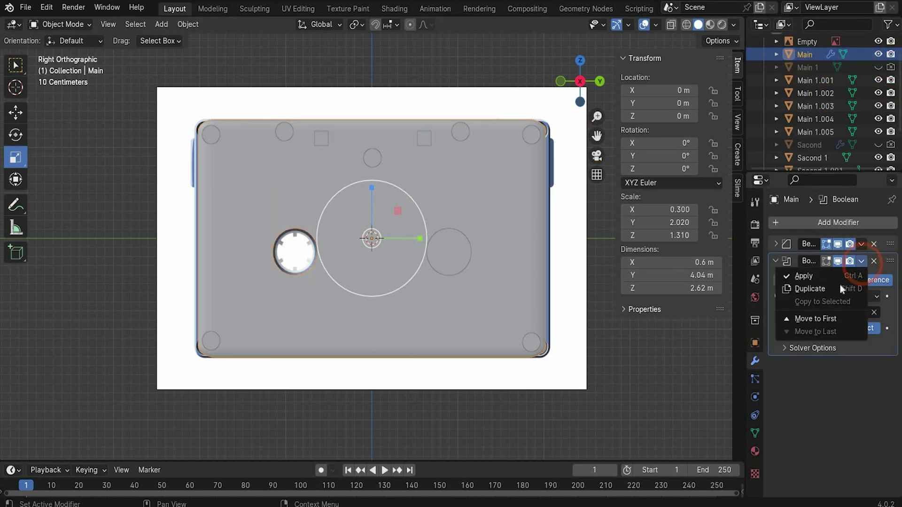
left_click(839, 283)
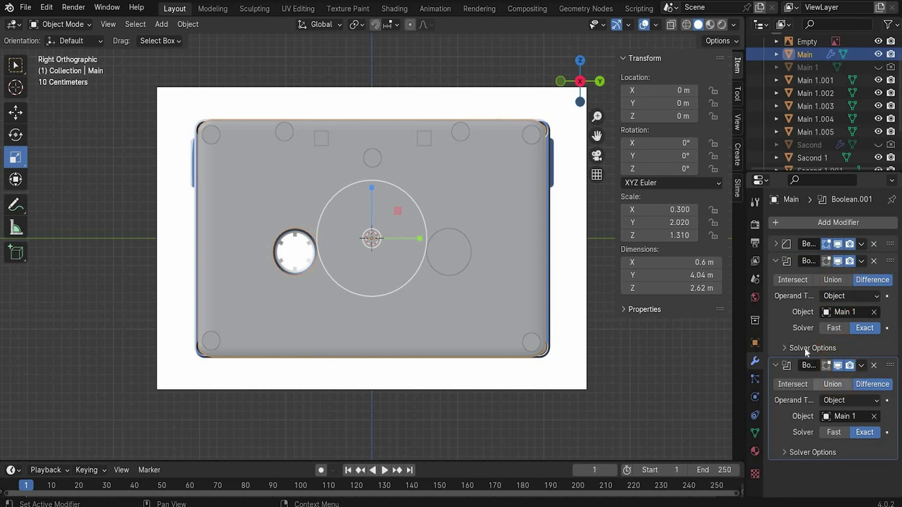
left_click(875, 417)
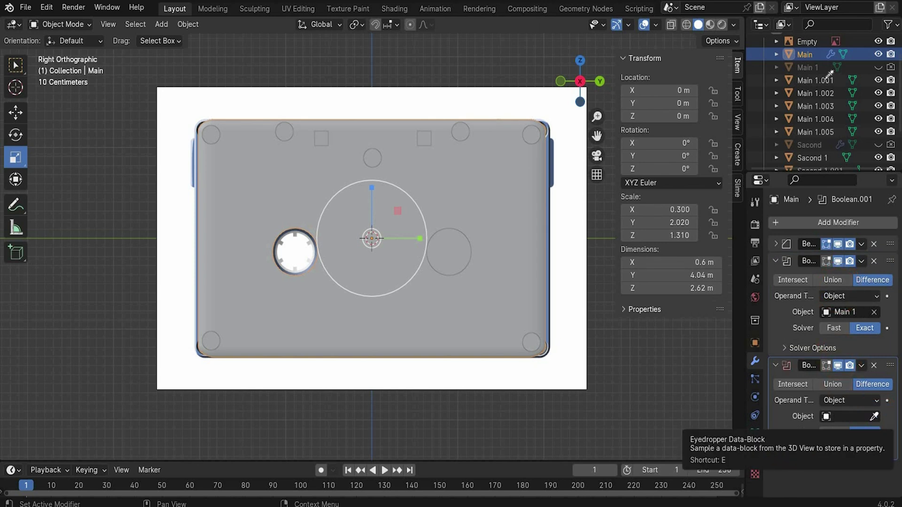
left_click(874, 82)
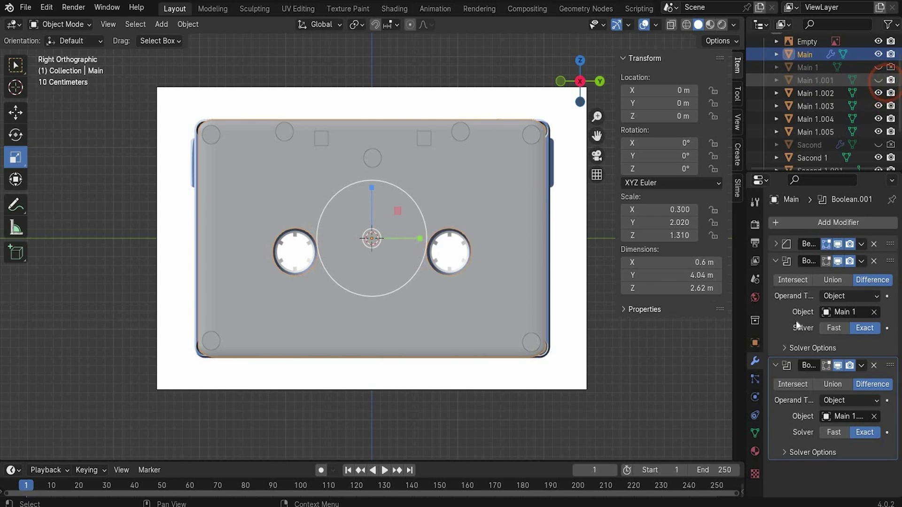
- Duplicate Main's Boolean modifier for each corner screw cylinder, Main 1.002 to Main 1.005, and hide the four cutters
left_click(776, 363)
left_click(861, 365)
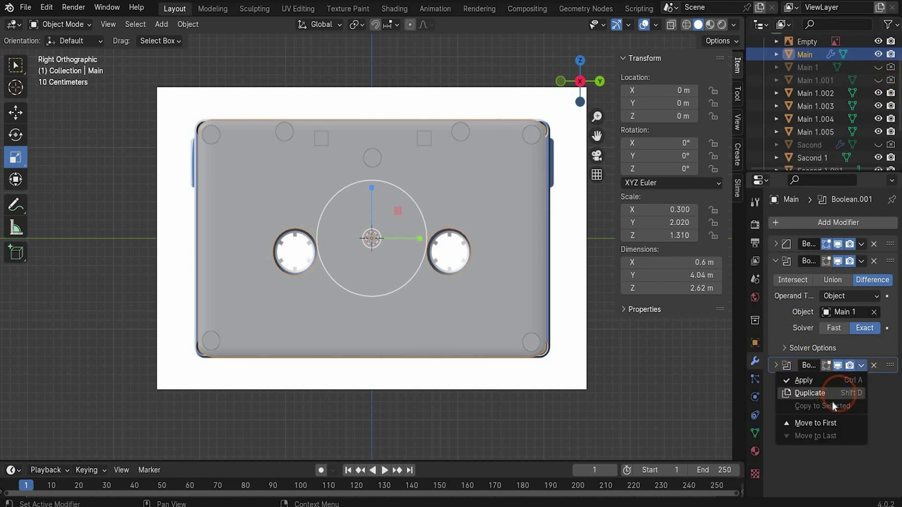
left_click(829, 404)
left_click(874, 433)
left_click(874, 433)
left_click(826, 92)
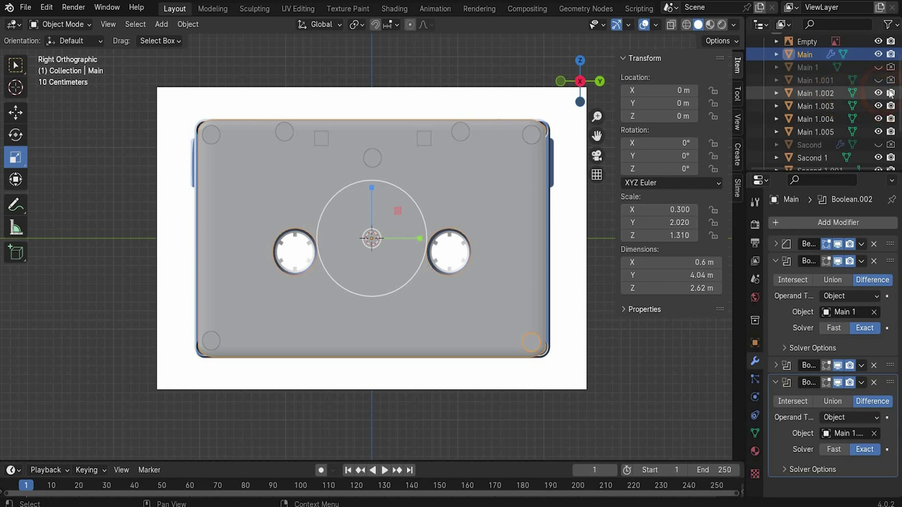
left_click(775, 382)
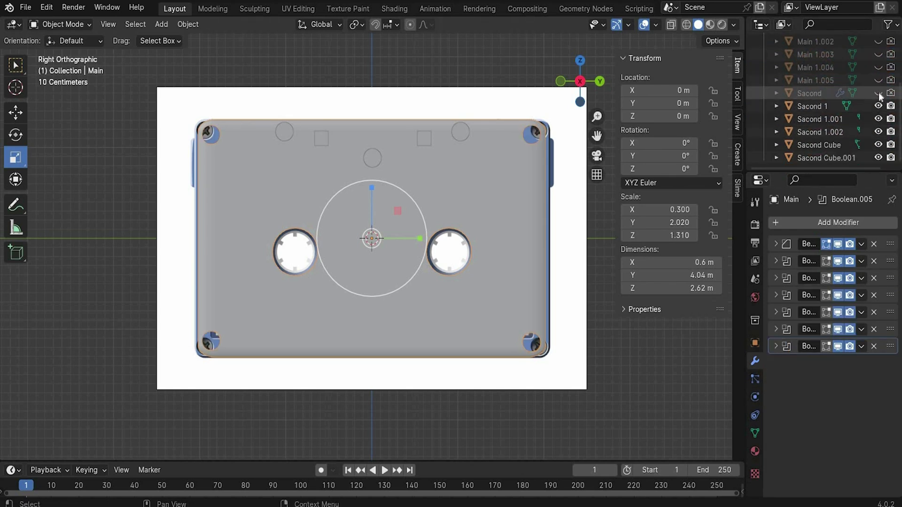
- Duplicate the last Boolean modifier on Main and set its cutter object to Sacond 1
left_click(878, 93)
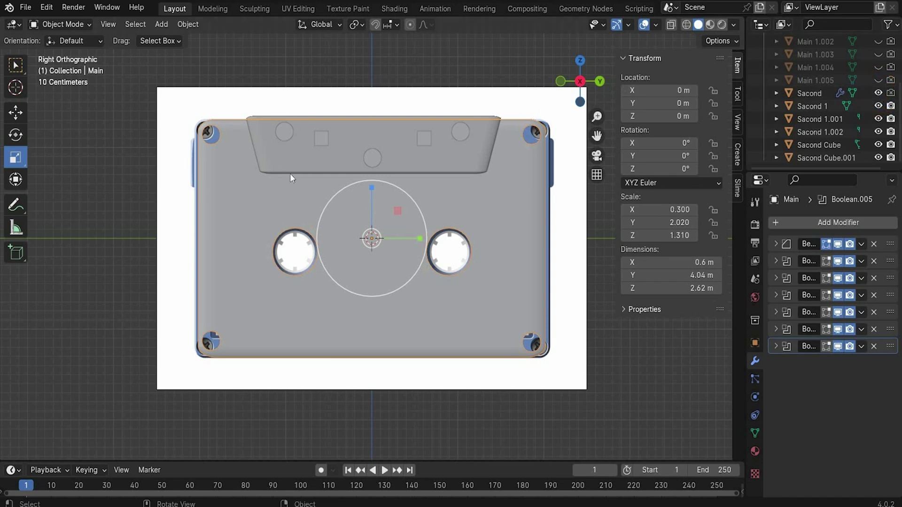
left_click(878, 93)
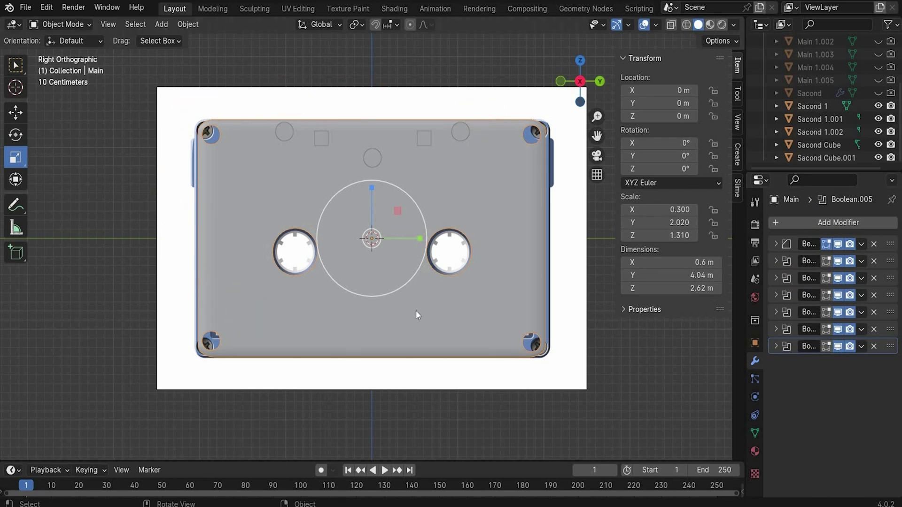
left_click(780, 222)
left_click(860, 346)
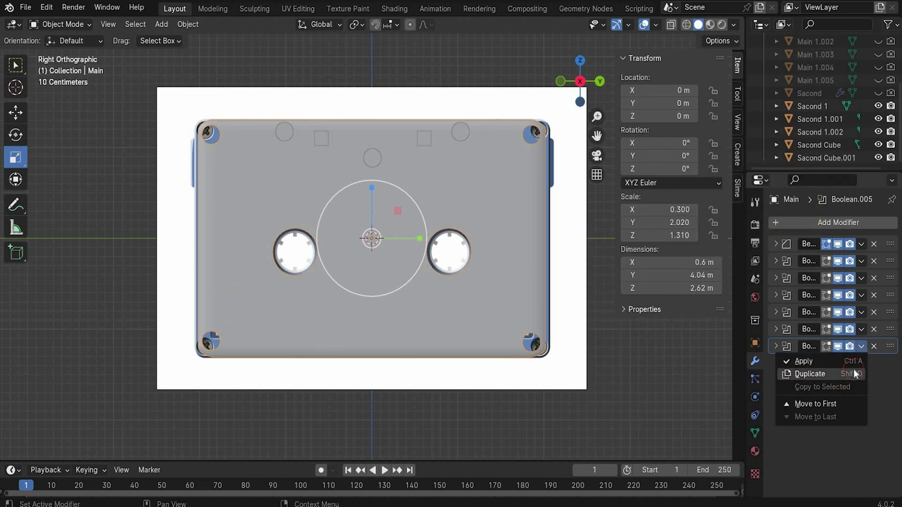
left_click(854, 373)
left_click(874, 414)
left_click(874, 414)
left_click(810, 106)
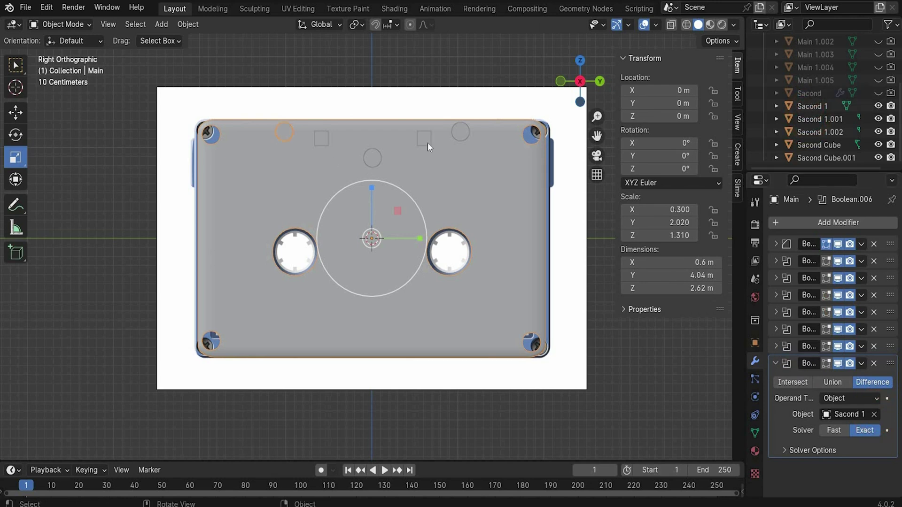
left_click(775, 363)
- Add further Boolean Difference duplicates to Main for Sacond 1.001, Sacond 1.002, Sacond Cube and Sacond Cube.001
left_click(861, 363)
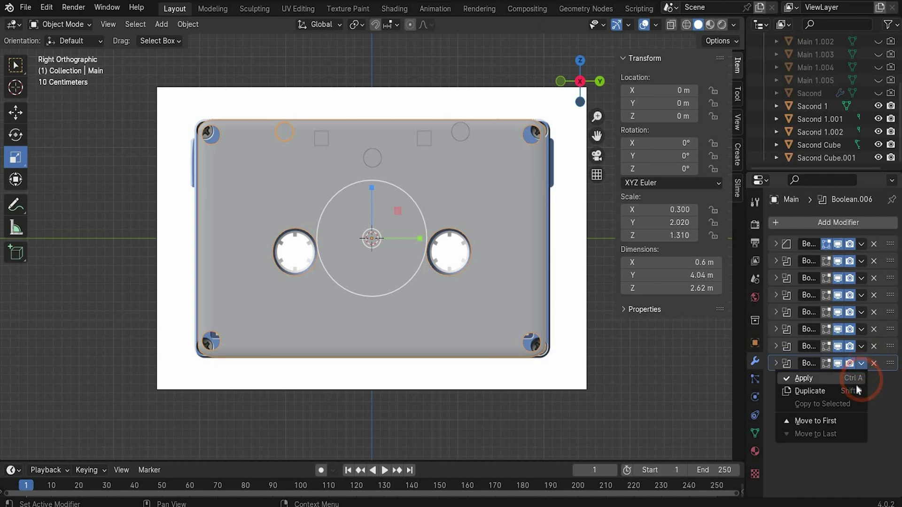
key("Return")
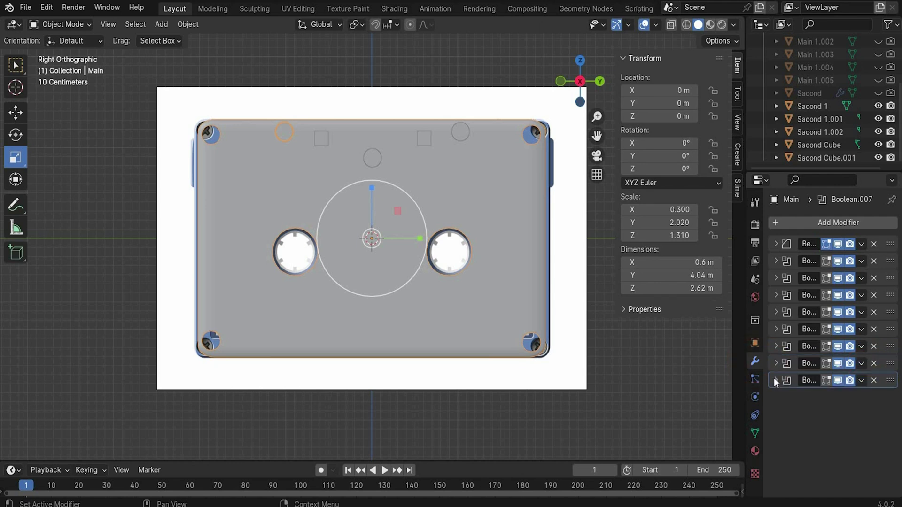
left_click(773, 378)
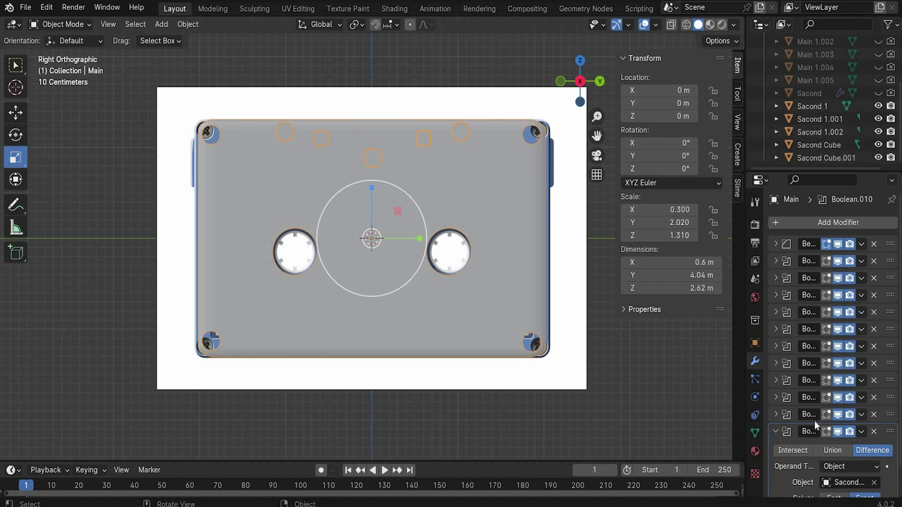
left_click(776, 432)
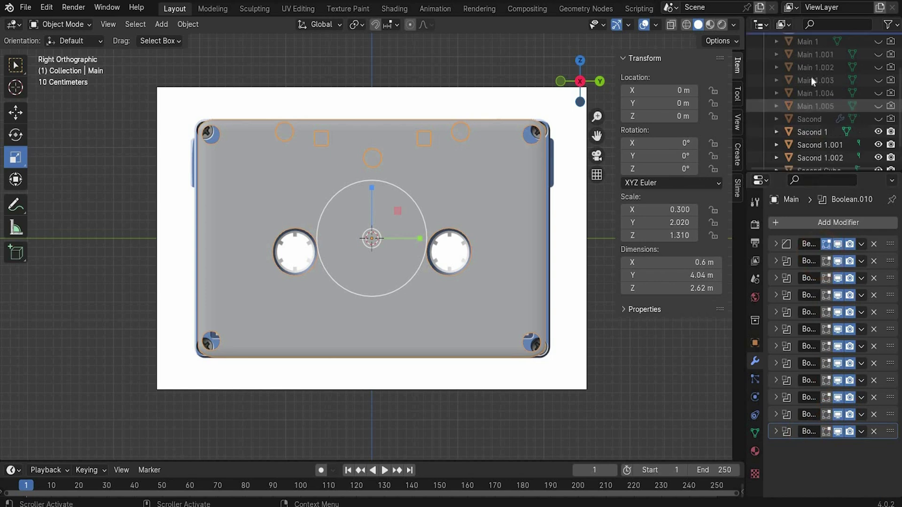
- Unhide the Sacond section and add a Boolean Difference modifier to it with Sacond 1 as the cutter
scroll(815, 74, "up", 5)
scroll(845, 94, "down", 5)
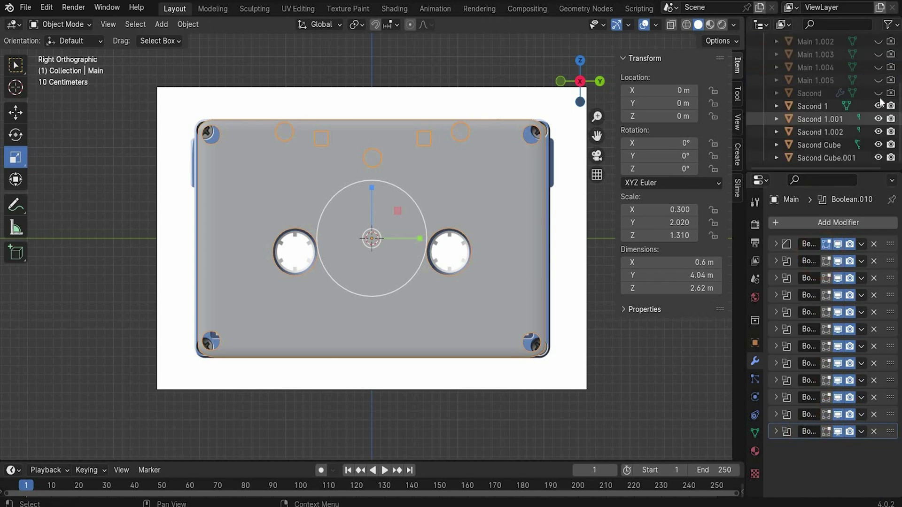
left_click(878, 93)
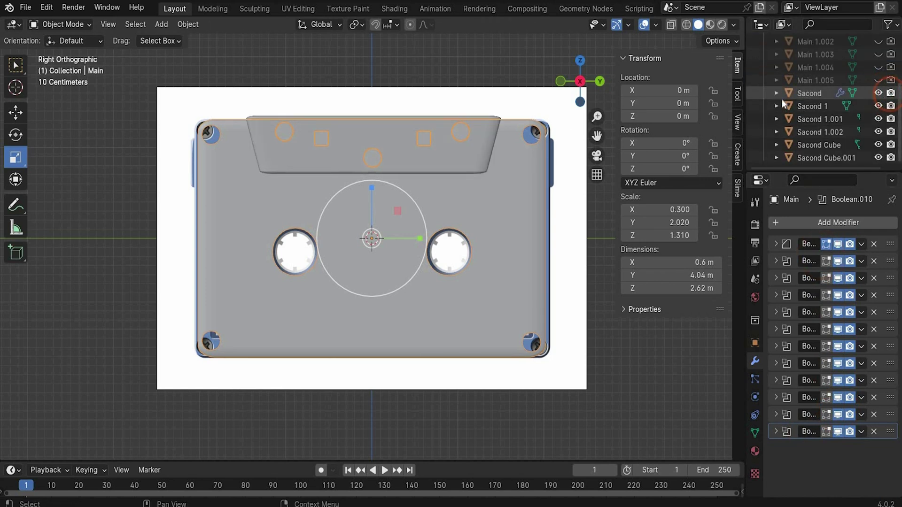
left_click(803, 94)
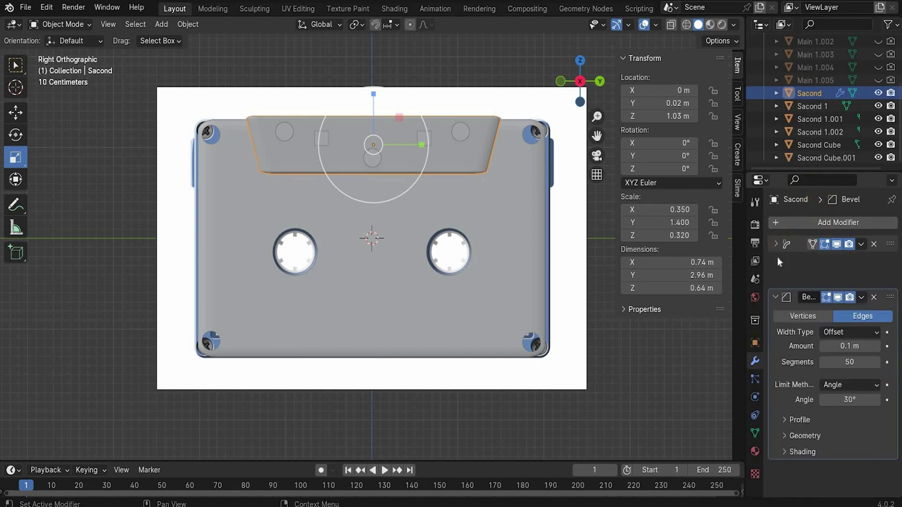
left_click(777, 258)
left_click(776, 225)
mouse_move(775, 227)
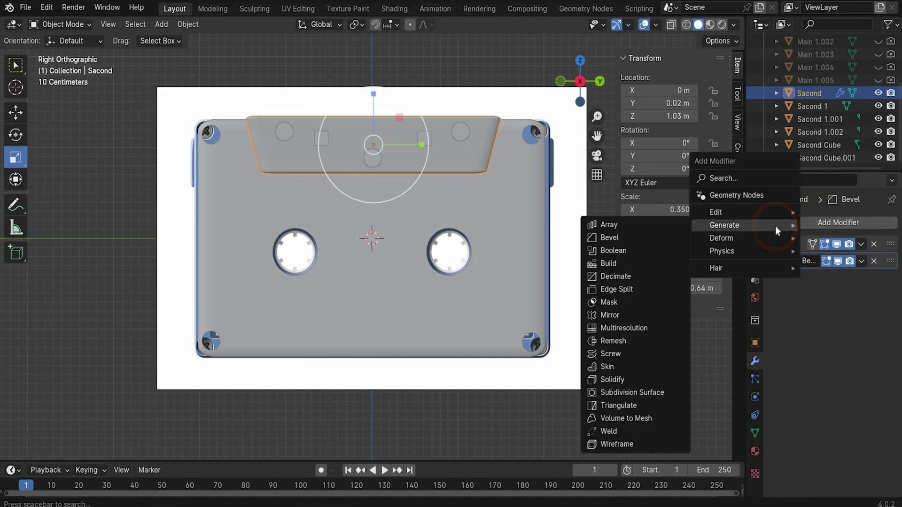
left_click(658, 250)
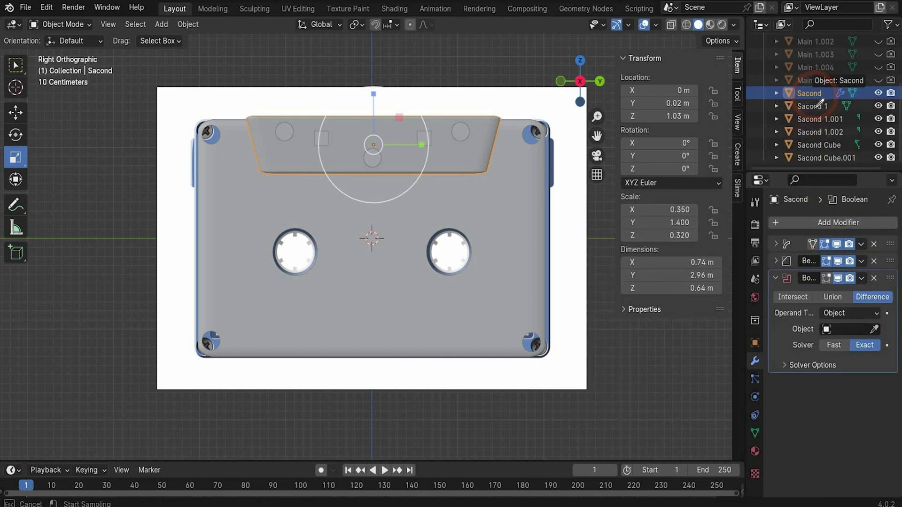
left_click(820, 106)
- Duplicate Sacond's Boolean modifier for the remaining cutters: Sacond 1.001, Sacond 1.002, Sacond Cube and Sacond Cube.001
left_click(860, 278)
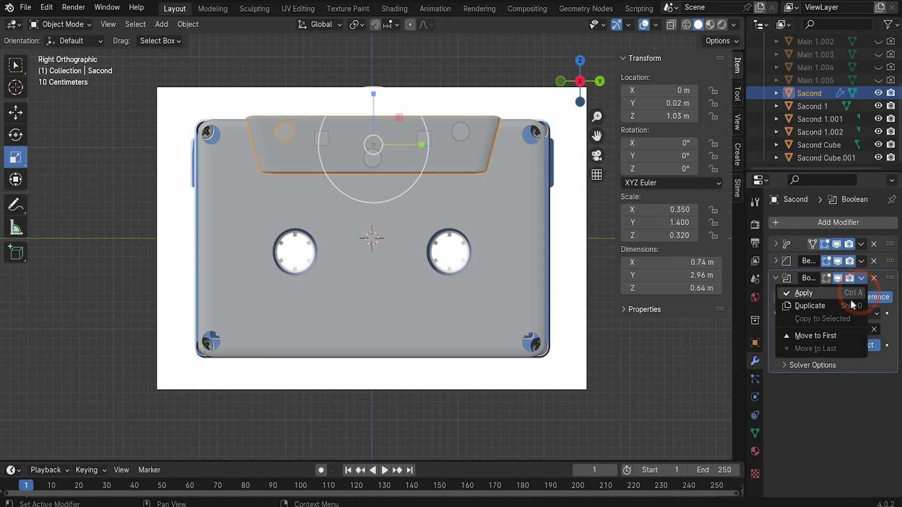
left_click(850, 304)
left_click(873, 433)
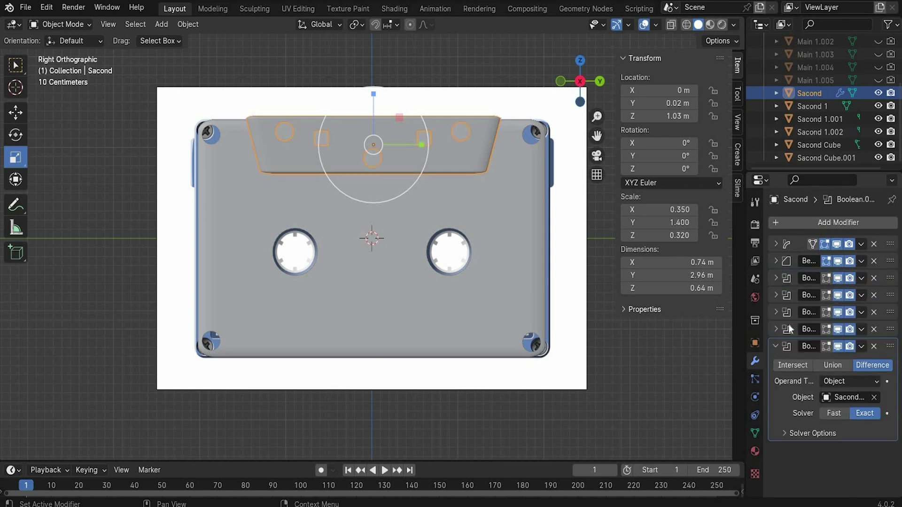
left_click(775, 347)
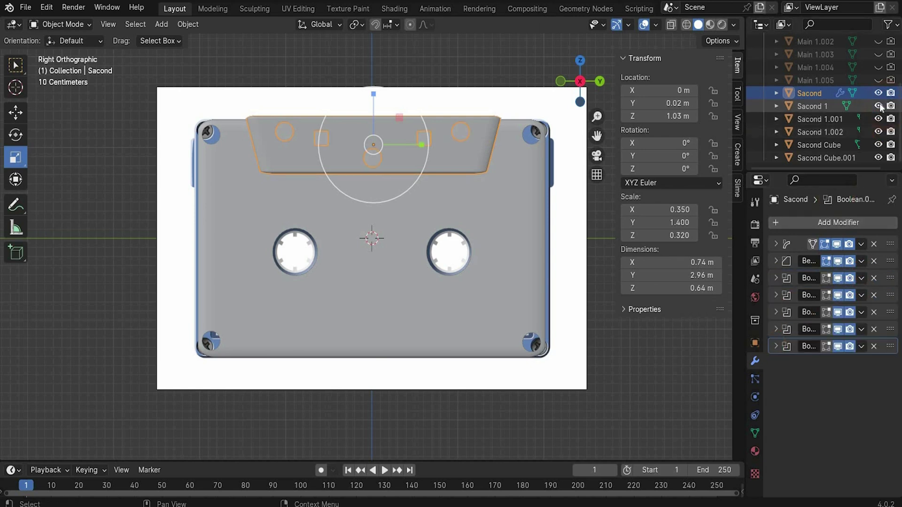
- Hide all the Sacond cylinder and cube cutters in the viewport and renders
left_click_drag(892, 106, 877, 158)
left_click(877, 134)
left_click(879, 135)
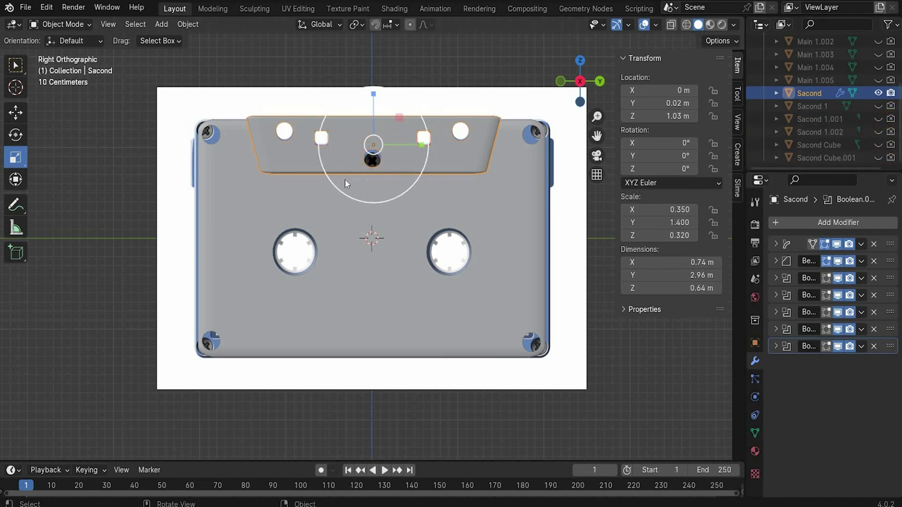
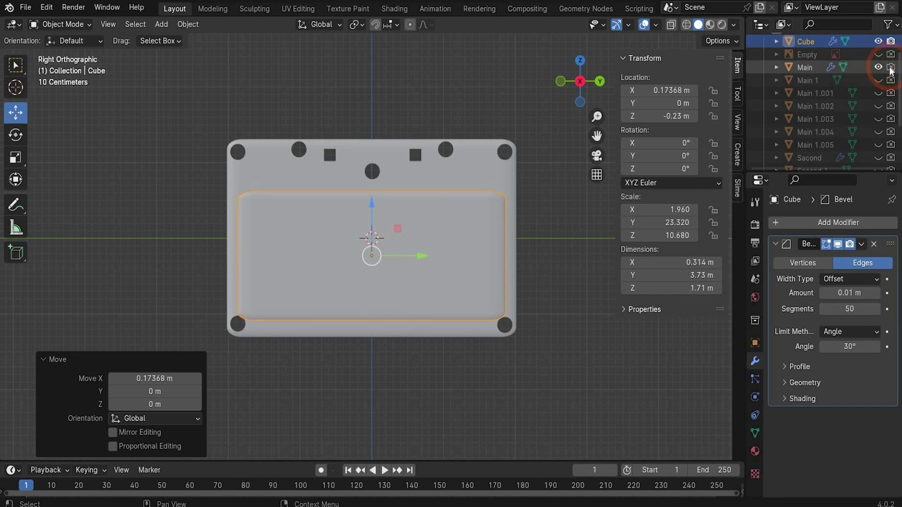
- Enable Main in renders and unhide Sacond in both the viewport and renders
left_click(891, 67)
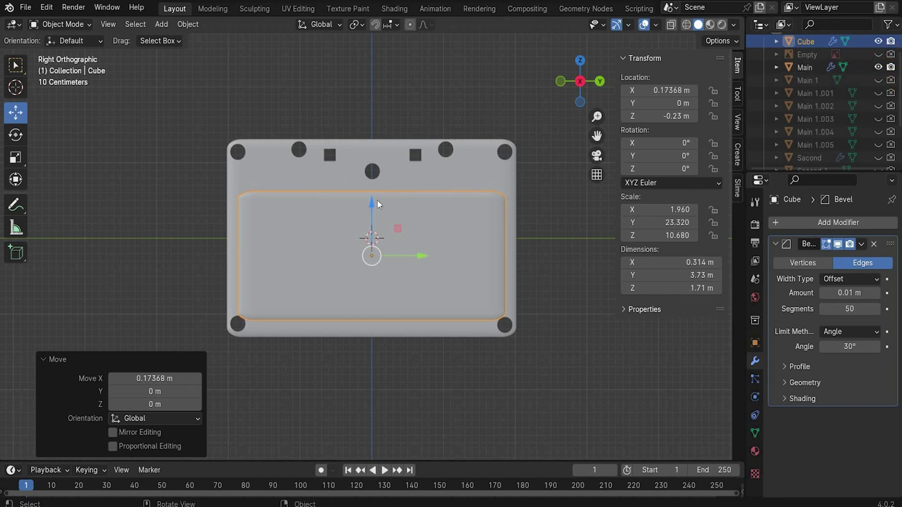
scroll(873, 103, "down", 3)
left_click(877, 106)
left_click(891, 106)
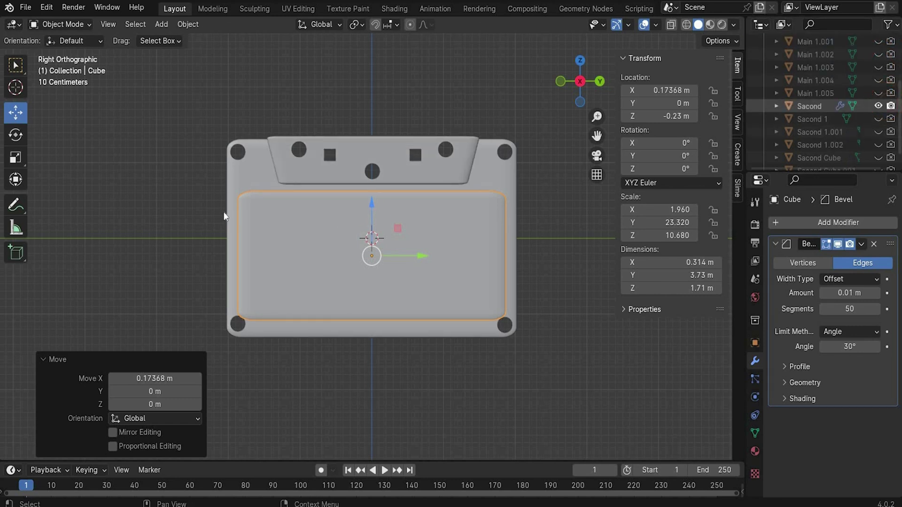
- Raise the beveled label cube about 0.048 m along Z and shrink it to about 3.58 m in Y and 1.59 m in Z
left_click(280, 263)
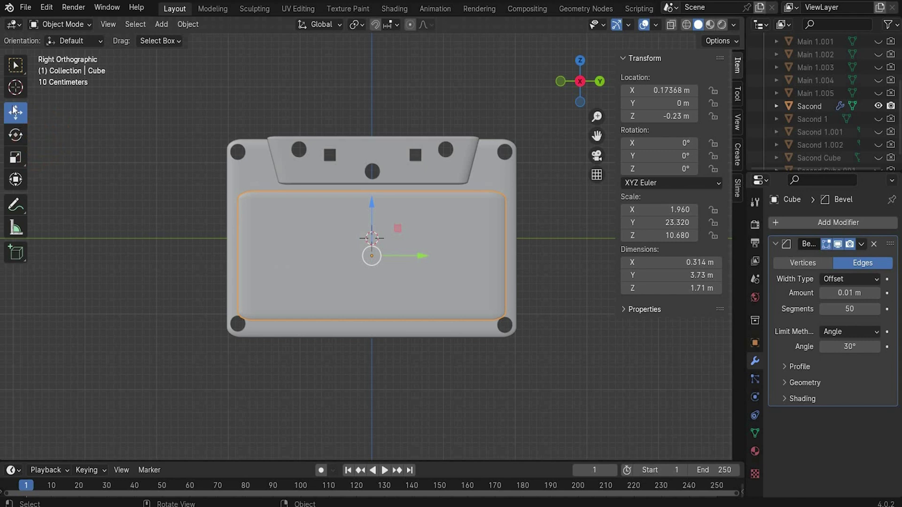
left_click_drag(374, 202, 374, 198)
left_click(15, 157)
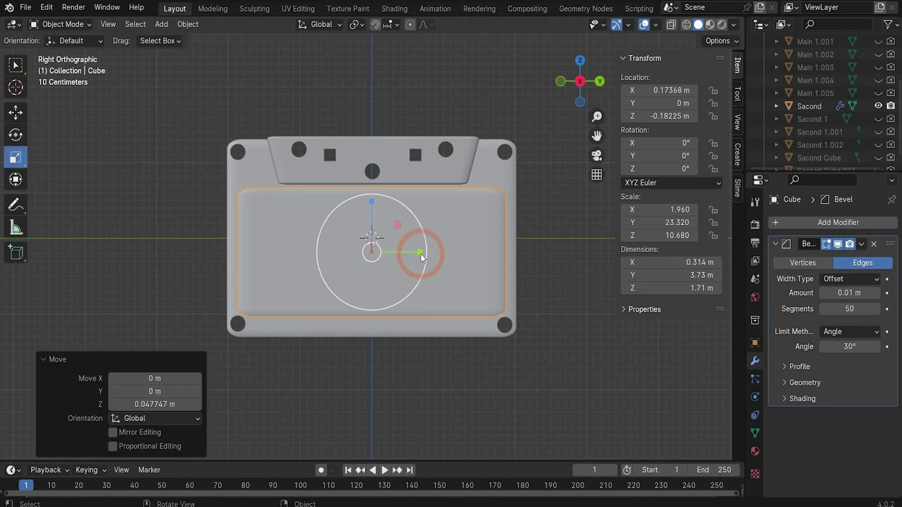
left_click_drag(418, 253, 415, 254)
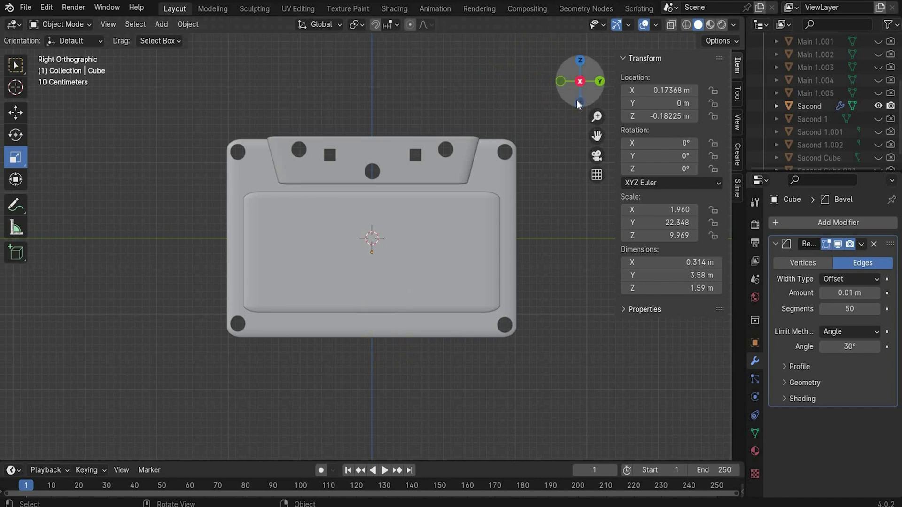
- Move the label cube about 0.216 m outward along X so it only slightly overlaps the body's front face
left_click(580, 102)
scroll(821, 94, "up", 5)
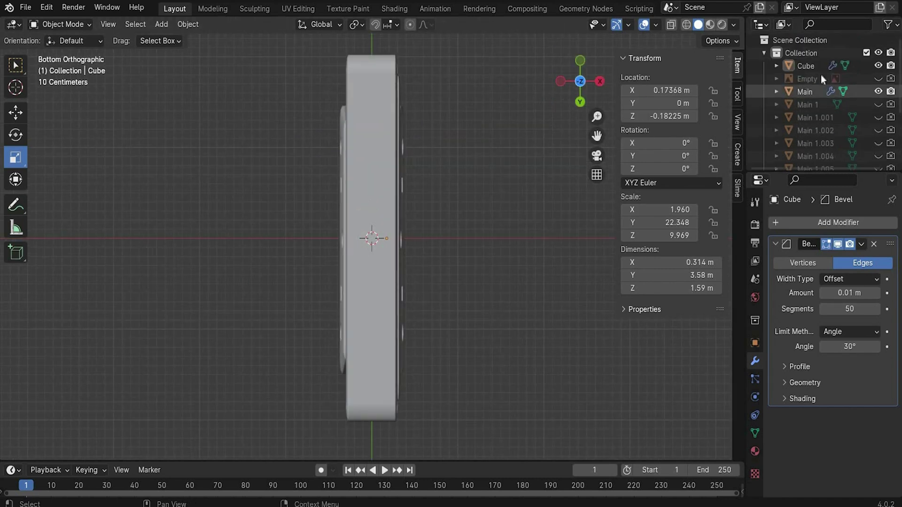
left_click(812, 66)
key("shift+space")
key("g")
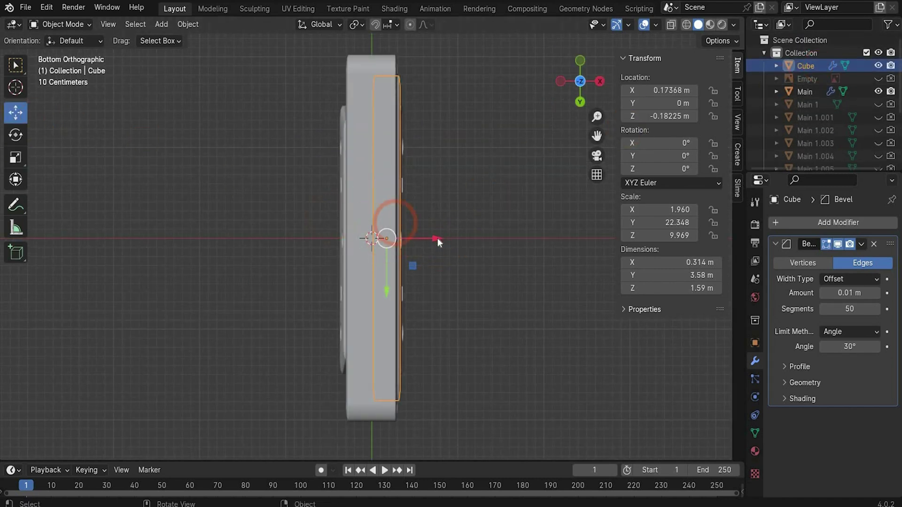
mouse_move(444, 236)
left_mouse_down()
mouse_move(458, 233)
mouse_move(450, 237)
left_mouse_up()
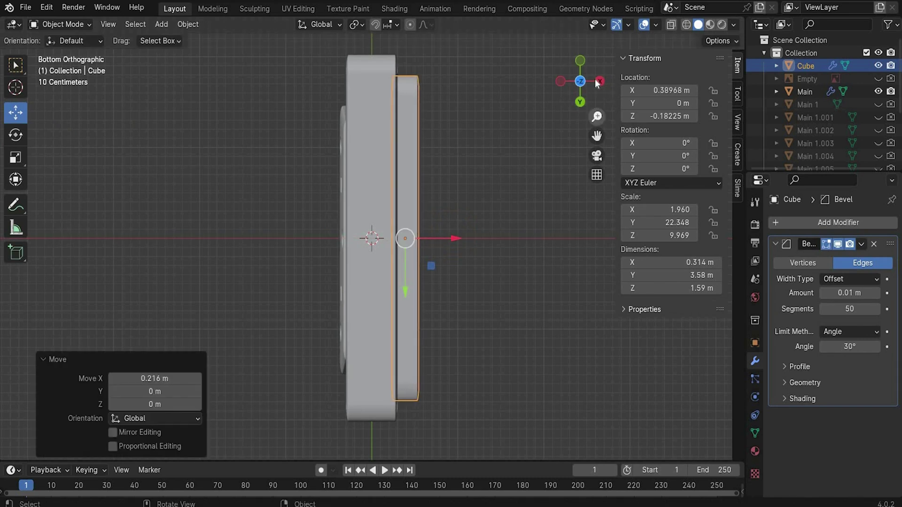
- Add a Boolean Difference modifier to Main with Cube as the cutter, and hide Cube
left_click(804, 92)
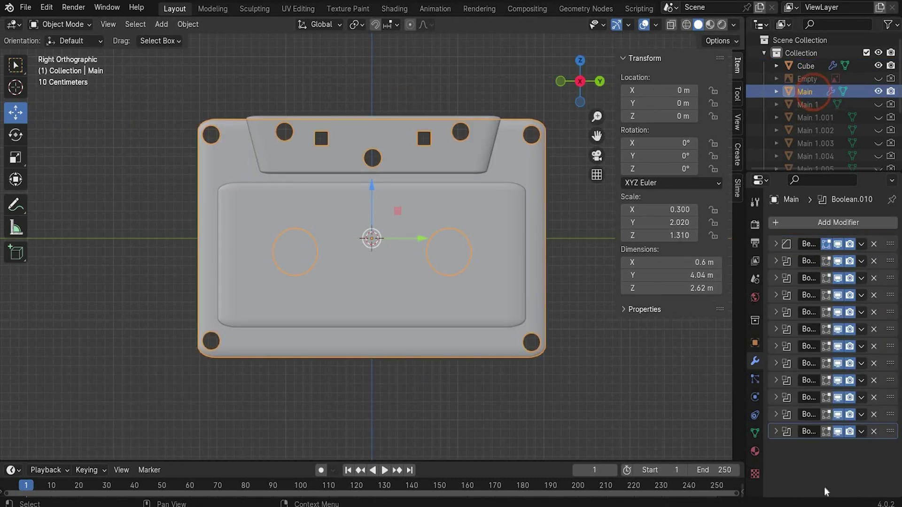
left_click(795, 477)
left_click(771, 224)
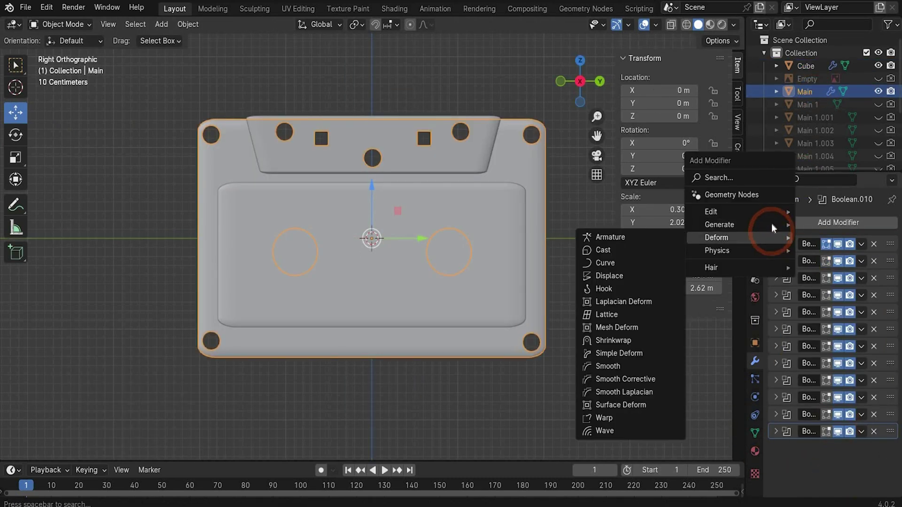
mouse_move(771, 224)
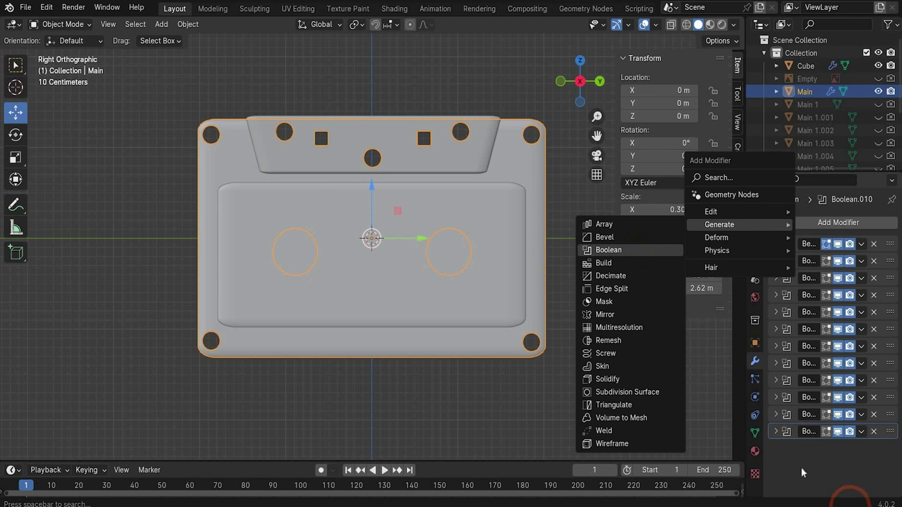
left_click(609, 250)
left_click(874, 453)
left_click(803, 70)
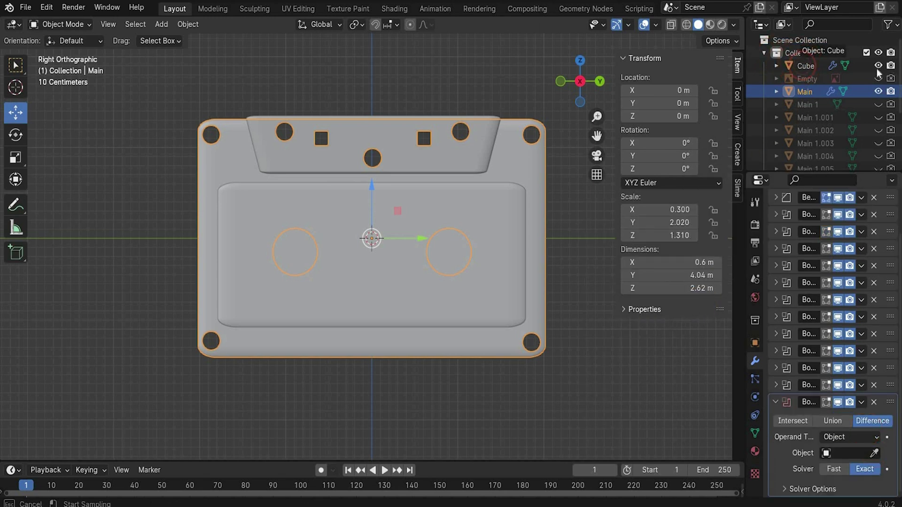
left_click(878, 66)
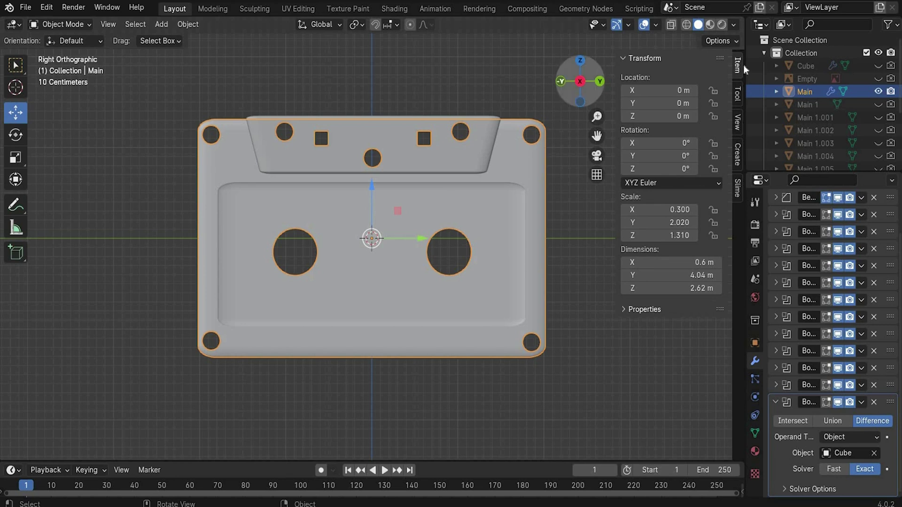
- Copy and paste the label cutter Cube, and move the copy along X to the opposite face of the body
left_click(807, 69)
key("ctrl+c")
key("ctrl+v")
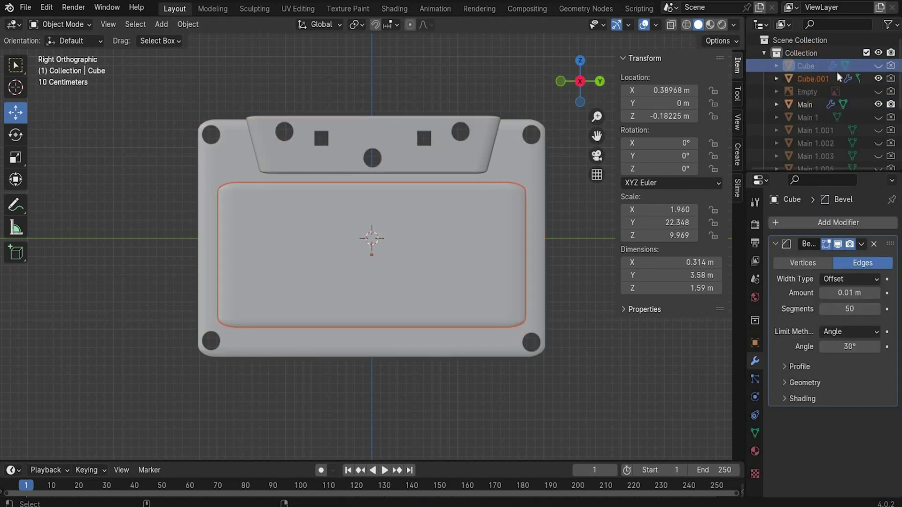
left_click(580, 60)
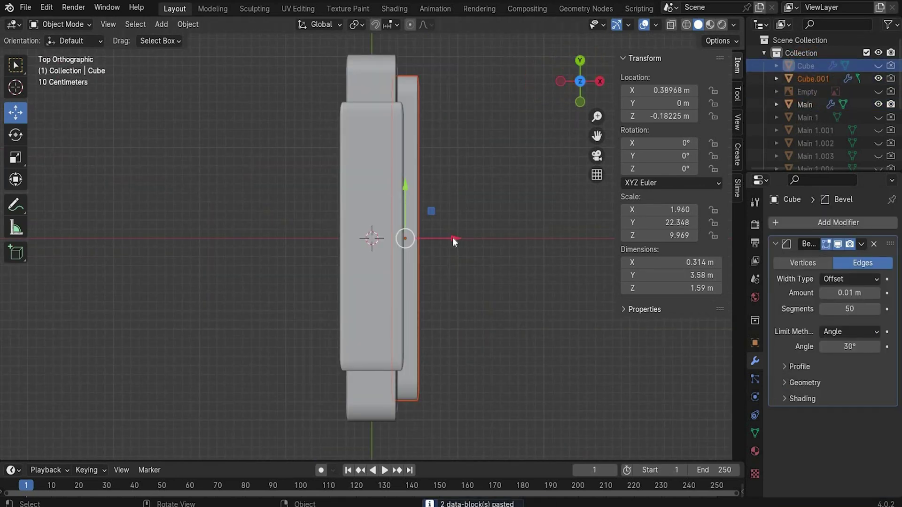
left_click_drag(454, 240, 382, 242)
- Add another Boolean Difference modifier to Main with Cube.001 as the cutter, and hide Cube.001
left_click(796, 446)
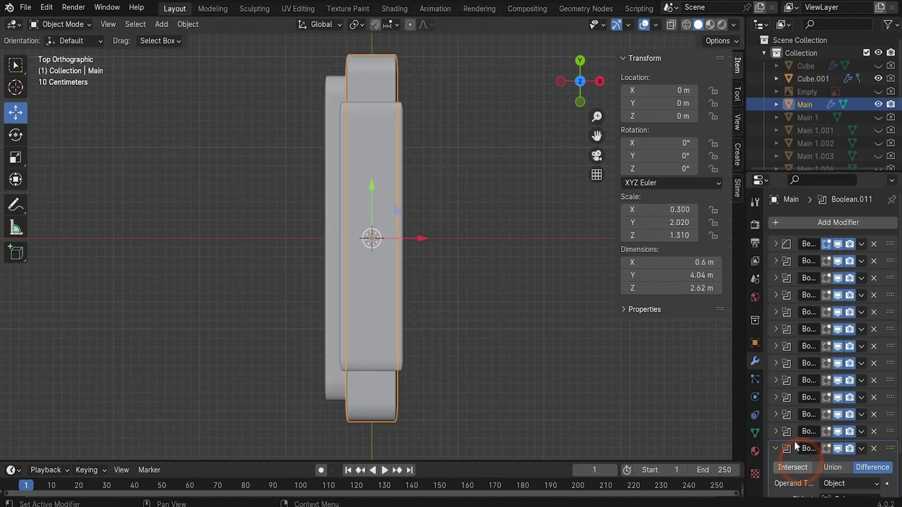
left_click(775, 448)
left_click(772, 225)
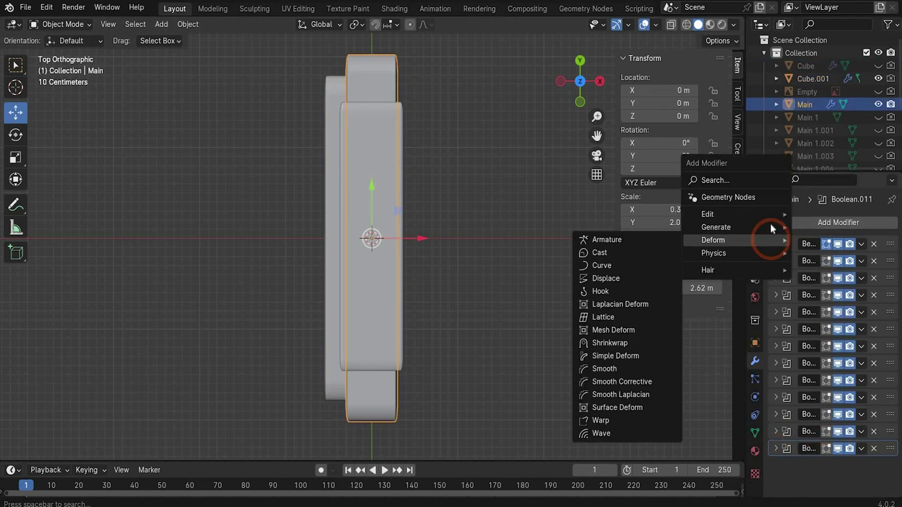
mouse_move(770, 226)
left_click(611, 253)
scroll(827, 423, "down", 3)
left_click(874, 465)
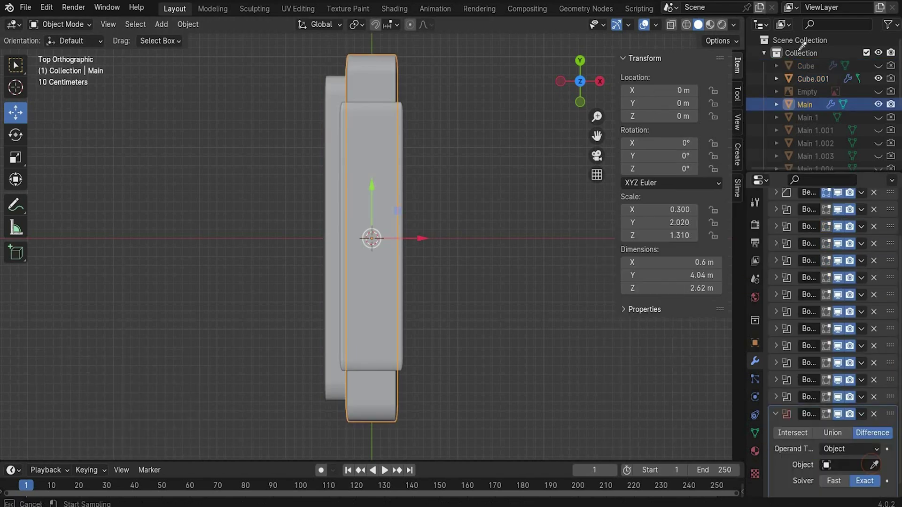
left_click(877, 80)
left_click(878, 78)
middle_click_drag(470, 235, 338, 216)
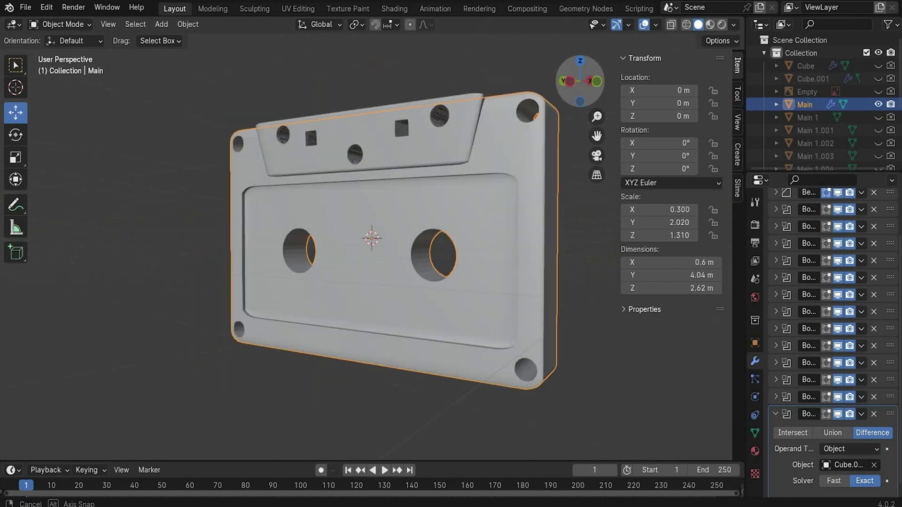
left_click_drag(580, 81, 509, 80)
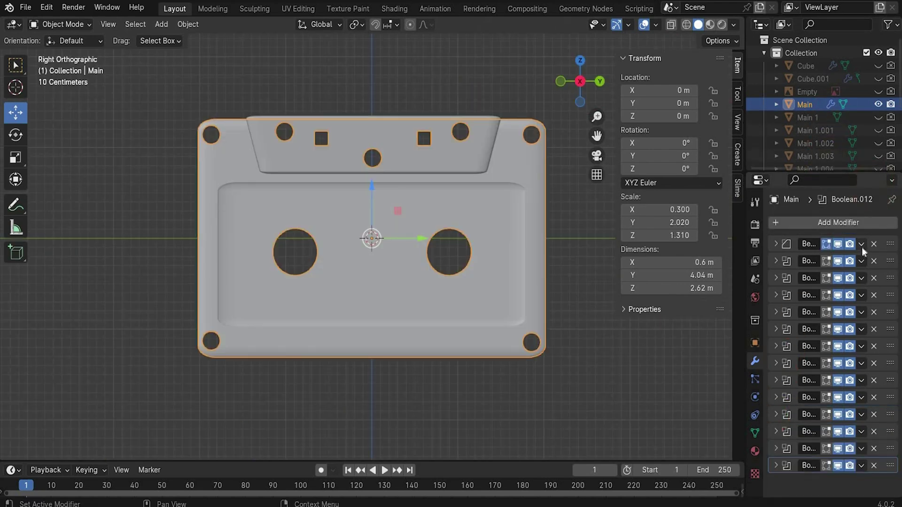
- Apply the Bevel and all Boolean modifiers on Main
left_click(861, 243)
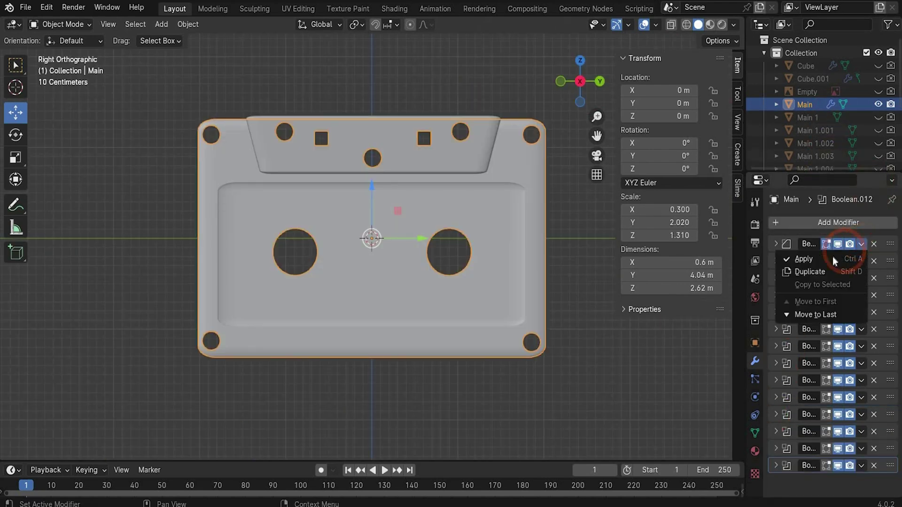
left_click(861, 243)
left_click(861, 243)
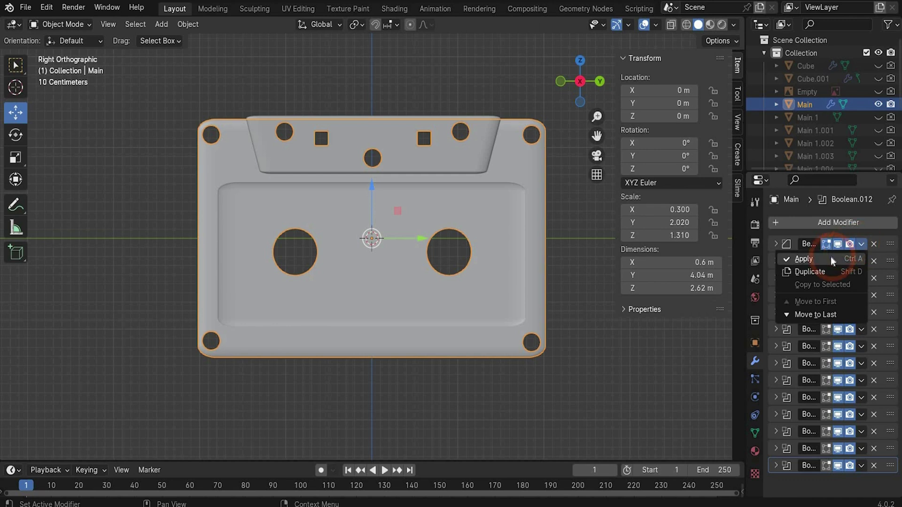
left_click(831, 257)
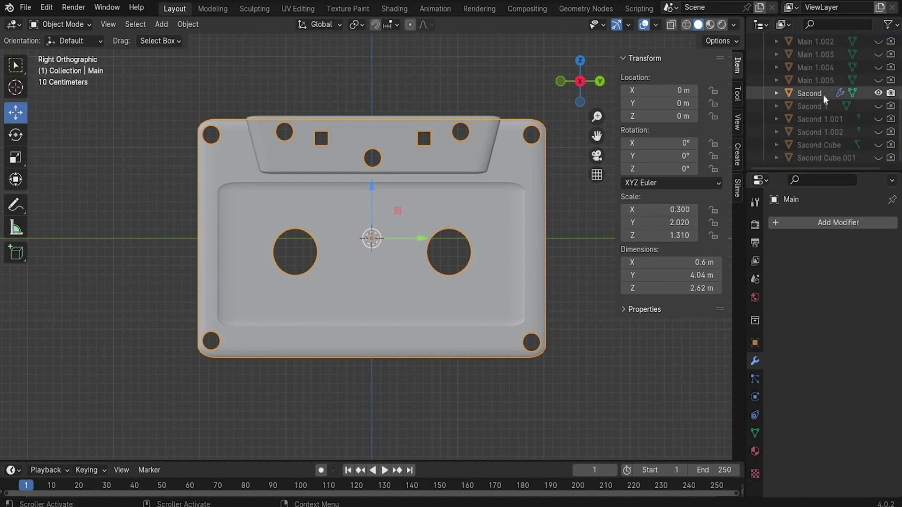
- Apply all modifiers on the Sacond section, working from the first one through the Bevel and Booleans
left_click(822, 95)
left_click(861, 244)
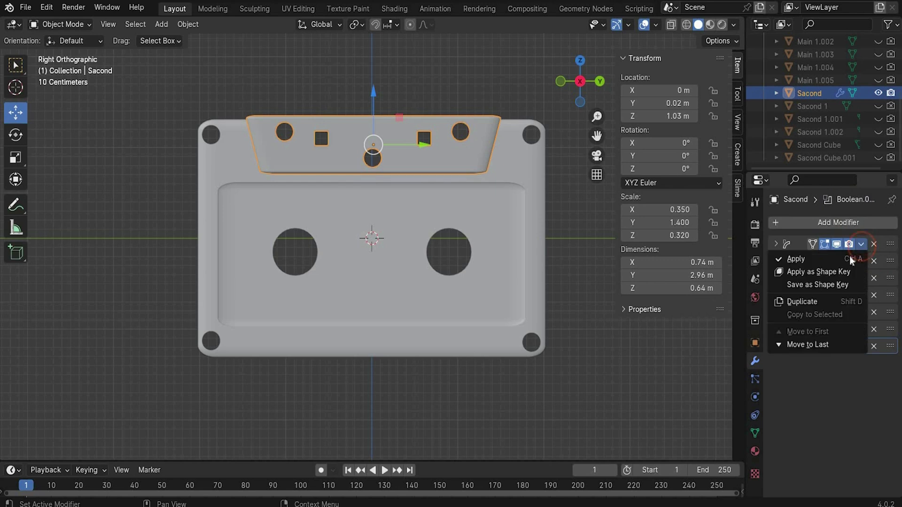
left_click(851, 257)
left_click(859, 244)
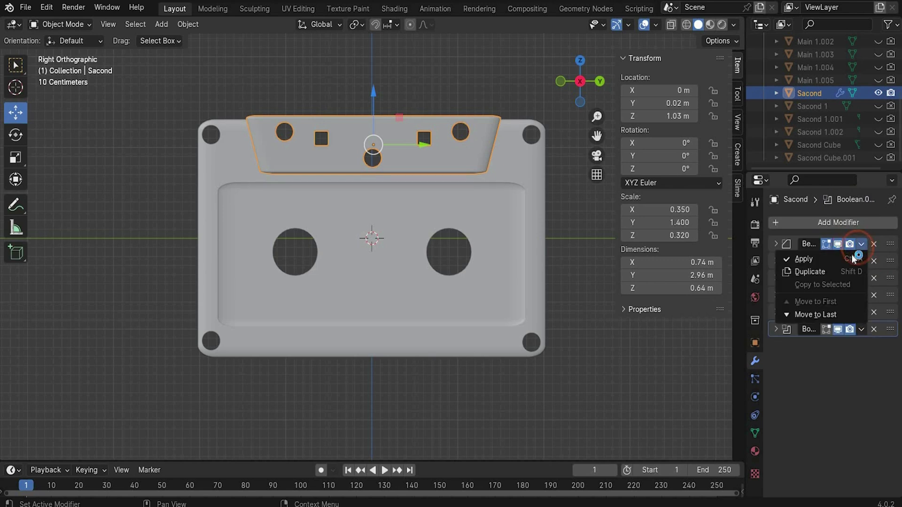
left_click(852, 258)
left_click(861, 244)
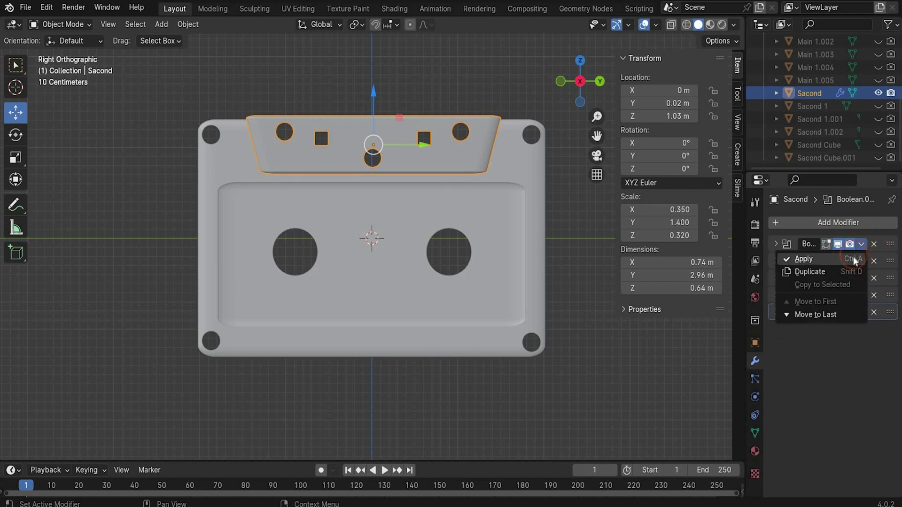
left_click(853, 257)
- Join the Sacond section into Main as a single object
scroll(805, 69, "up", 3)
left_click(802, 55, "ctrl")
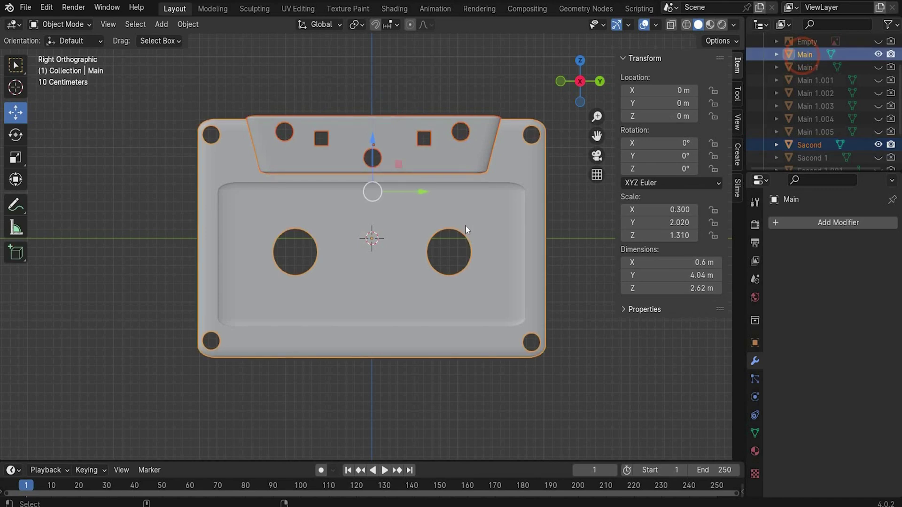
right_click(339, 212)
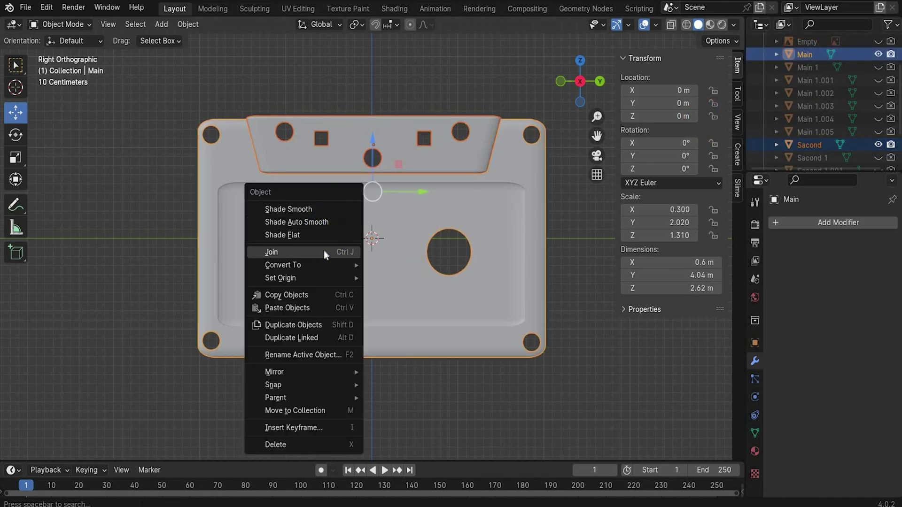
left_click(324, 249)
- Delete all the hidden hole cutters from Main 1 through Sacond Cube.001
left_click(811, 67)
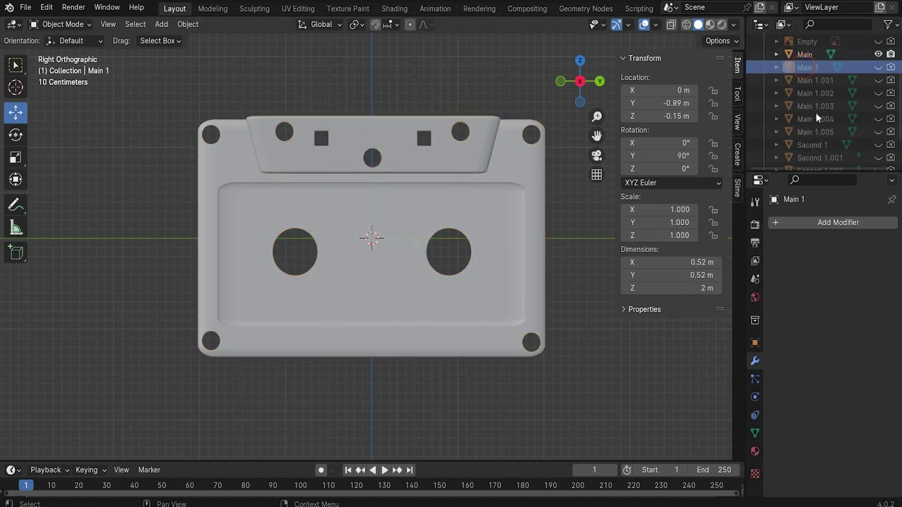
scroll(816, 136, "down", 3)
left_click(807, 154)
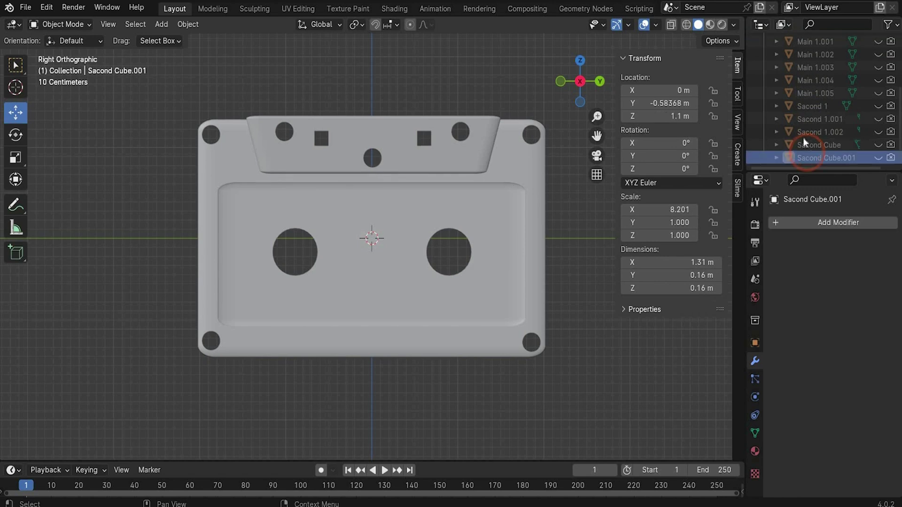
scroll(803, 137, "up", 3)
left_click(810, 115, "shift")
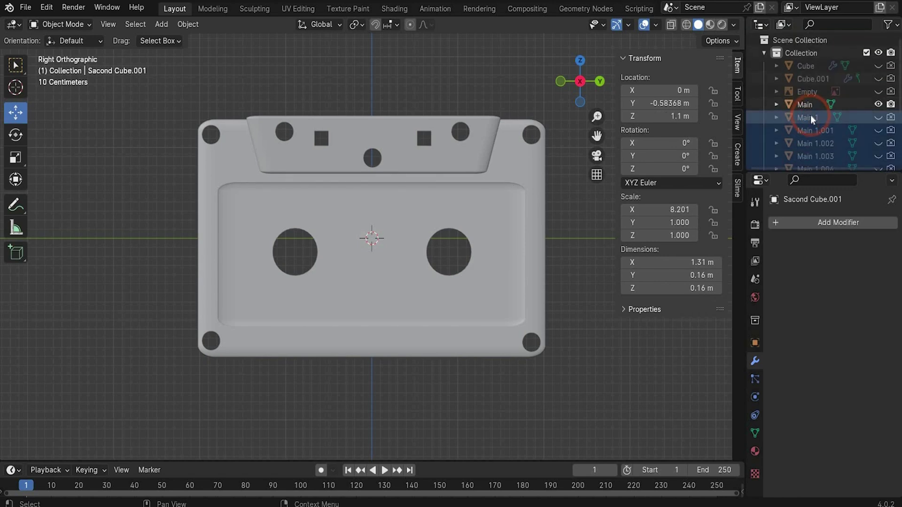
key("x")
- Delete the label cutters Cube and Cube.001 and the reference Empty, leaving Main deselected
left_click(802, 90)
left_click(804, 66, "shift")
key("x")
left_click(410, 225)
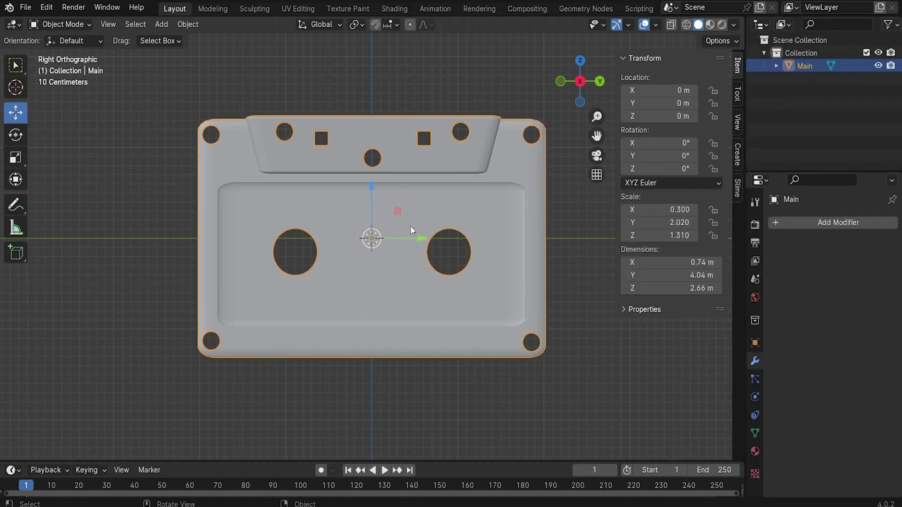
key("alt+a")
- View the joined cassette body from an angle and bring up the green cassette reference picture
mouse_move(580, 81)
left_mouse_down()
mouse_move(582, 254)
mouse_move(595, 216)
mouse_move(584, 71)
mouse_move(695, 75)
mouse_move(580, 83)
left_mouse_up()
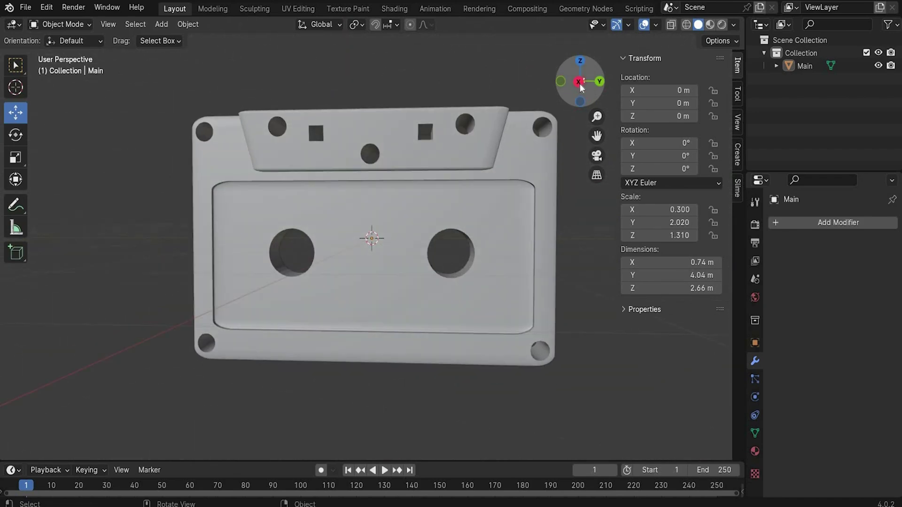
left_click(580, 82)
left_click(417, 290)
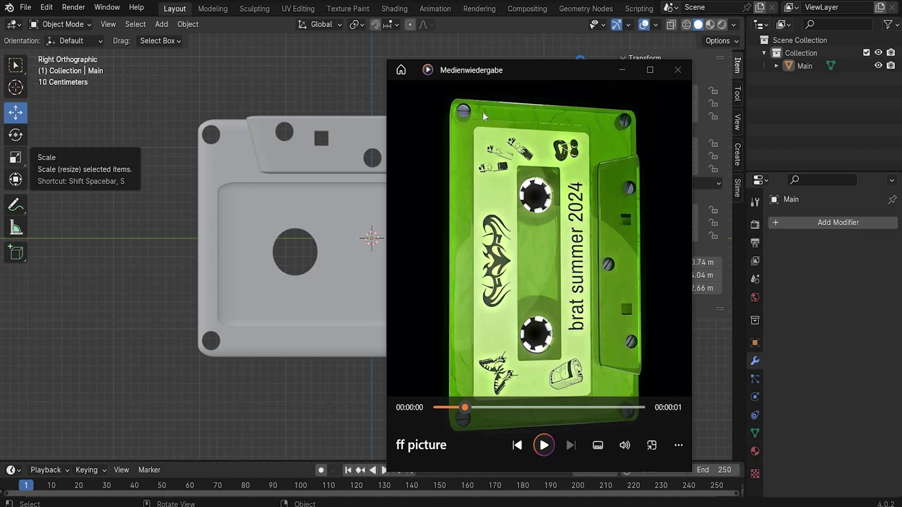
- Add a cylinder mesh and set its Y rotation to 90°
left_click(186, 24)
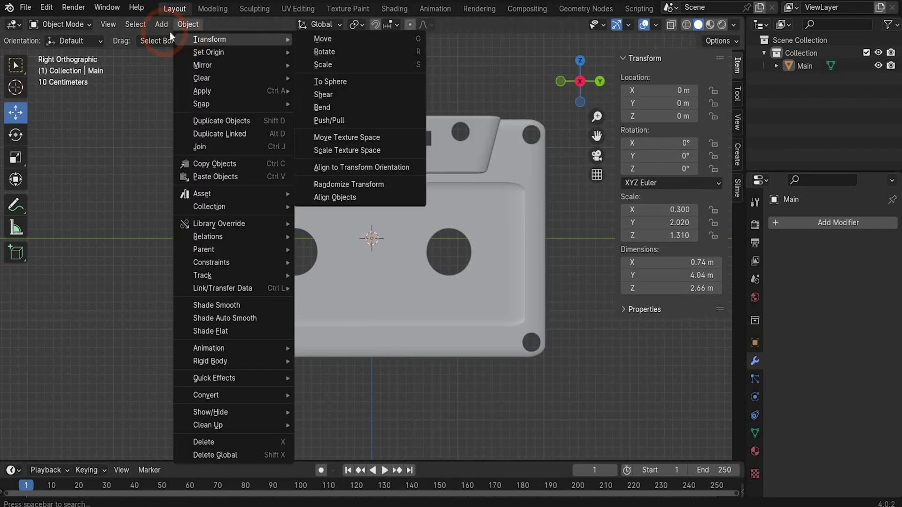
mouse_move(162, 25)
mouse_move(202, 39)
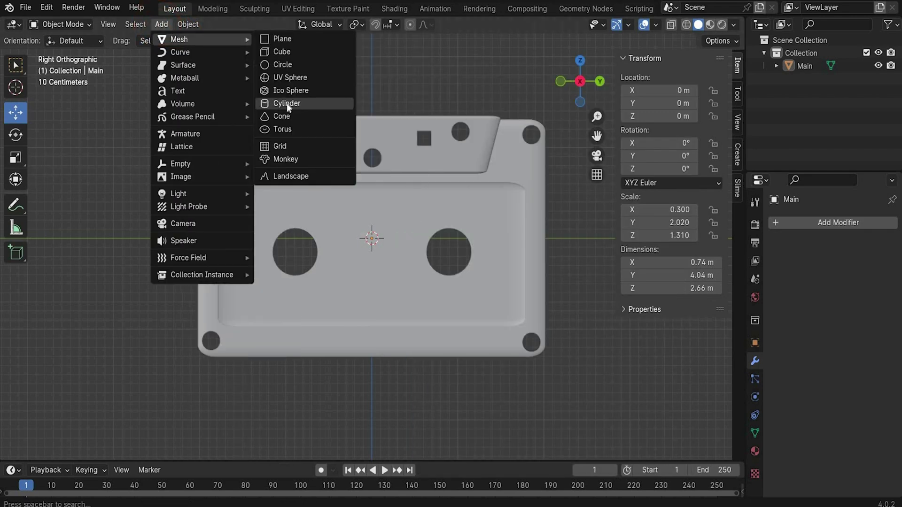
left_click(287, 102)
left_click(150, 432)
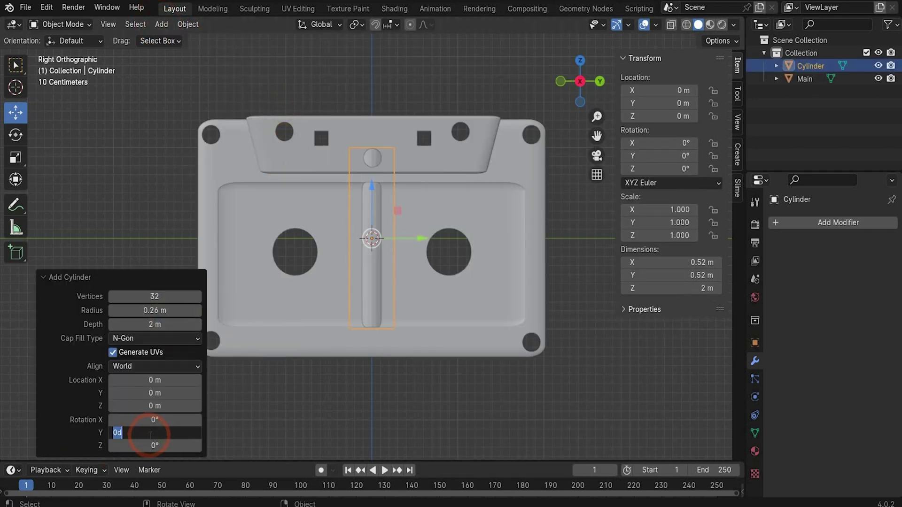
type("90")
key("Return")
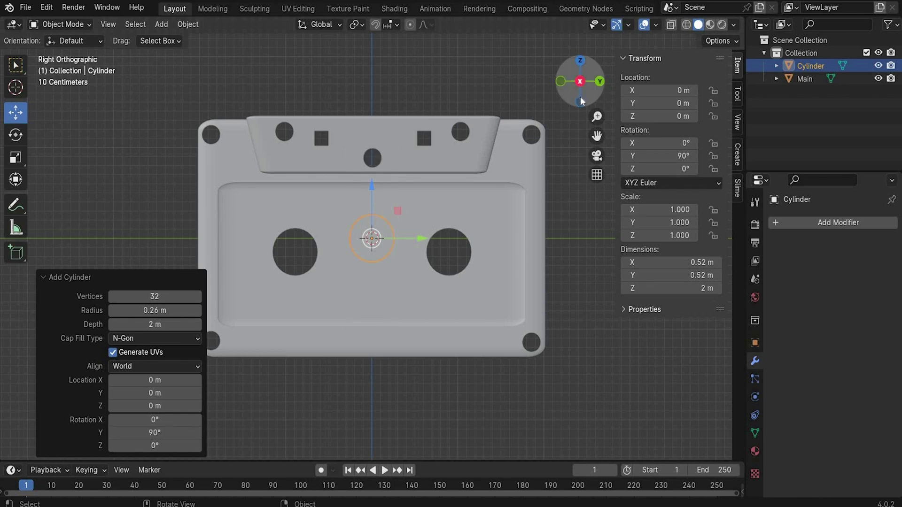
- Set the cylinder's depth to 0.35 m and radius to 0.13 m, and place it in the upper-left corner hole at Y -1.87 m, Z 1.14 m
key("ctrl+KP_7")
key("KP_1")
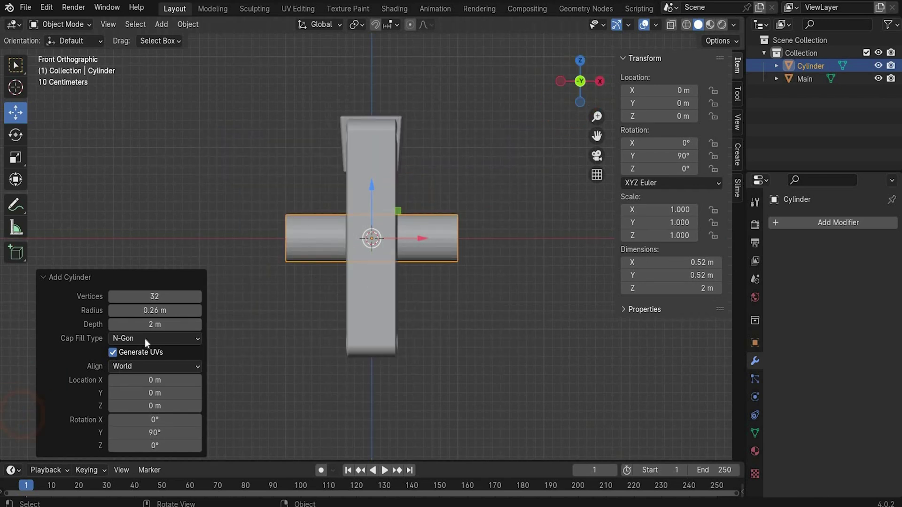
left_click_drag(155, 324, 751, 340)
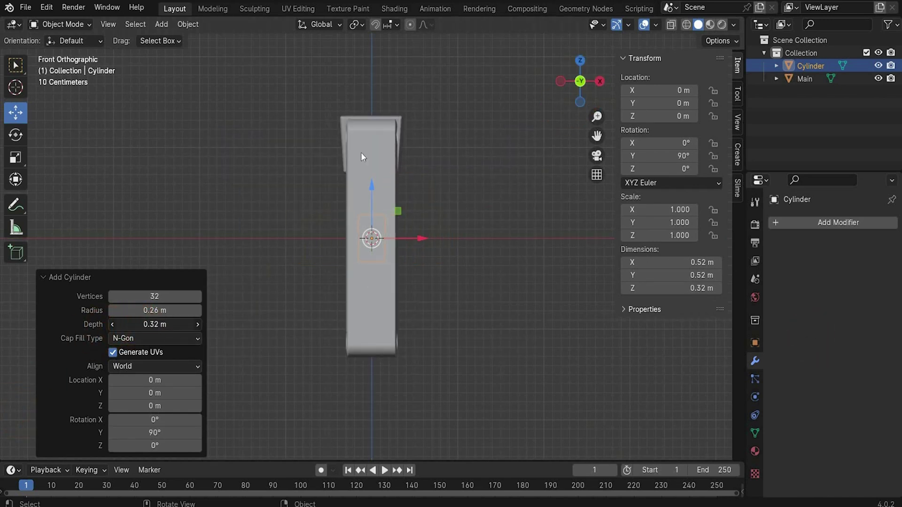
key("KP_3")
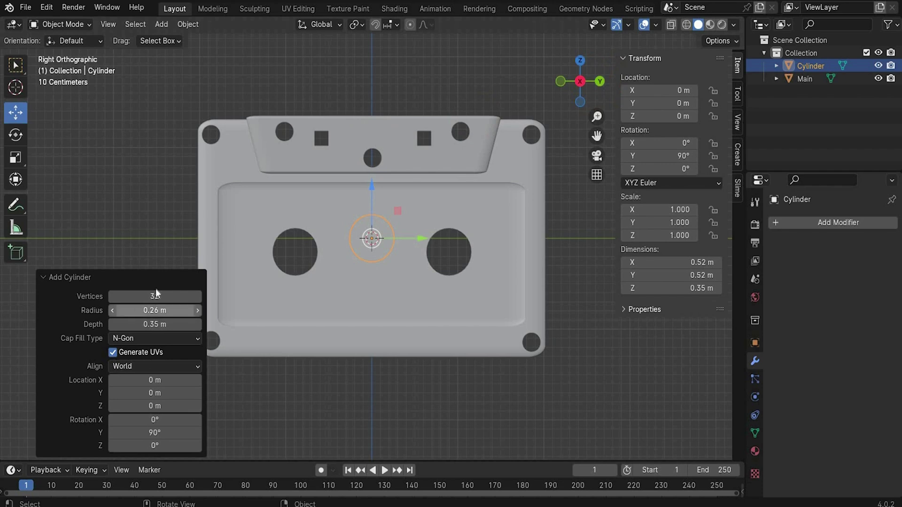
left_click_drag(149, 311, 162, 311)
left_click_drag(109, 380, 809, 383)
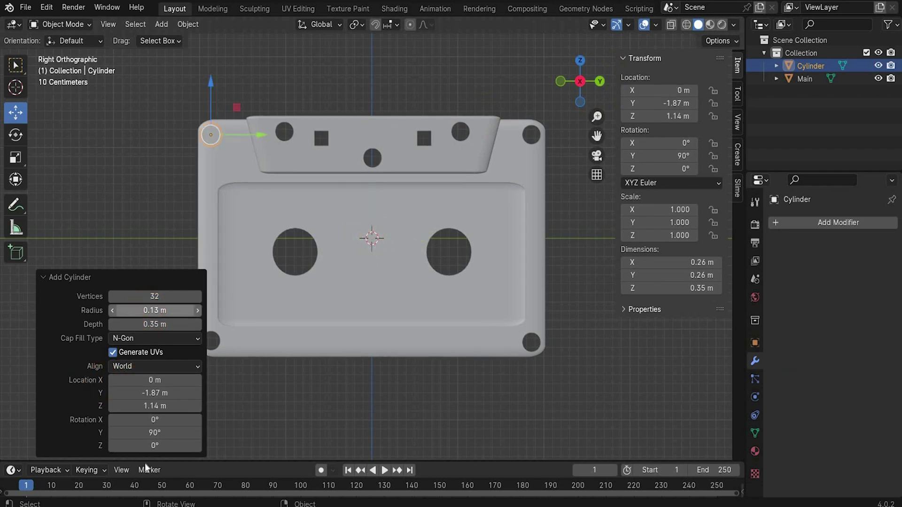
left_click(148, 138)
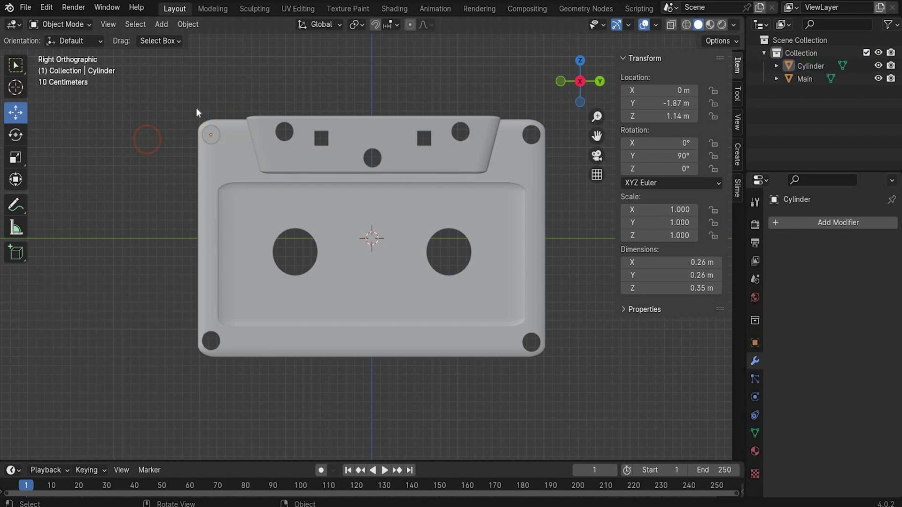
- Rename the cylinder as Screw
scroll(196, 107, "up", 3)
left_click_drag(595, 135, 709, 349)
left_click(810, 66)
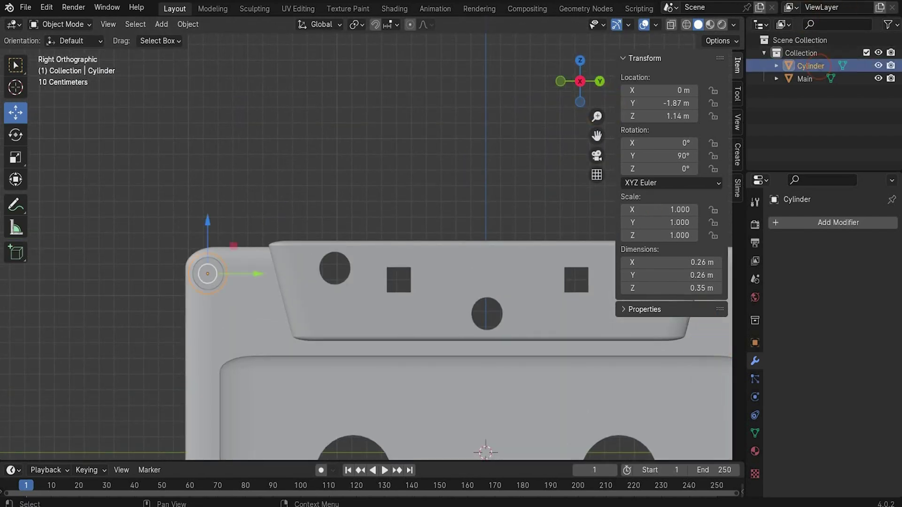
double_click(815, 65)
type("Screw")
key("Return")
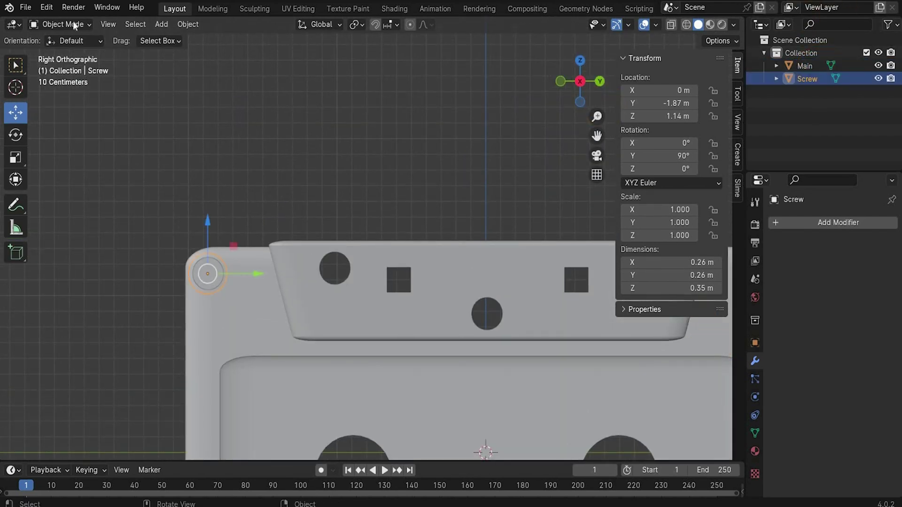
- In Edit Mode with face selection, knife two parallel vertical cuts across the screw's end face to outline a central slot
left_click(61, 24)
left_click(62, 53)
scroll(231, 230, "up", 2)
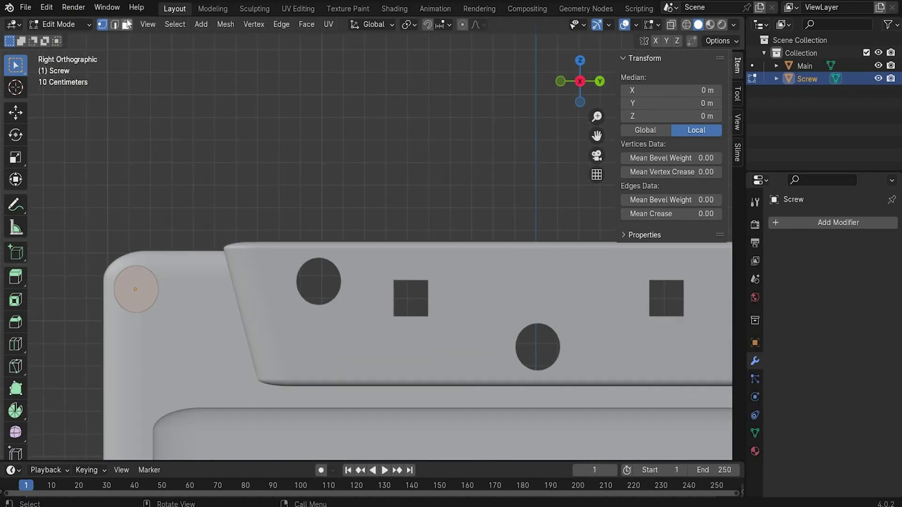
left_click(148, 206)
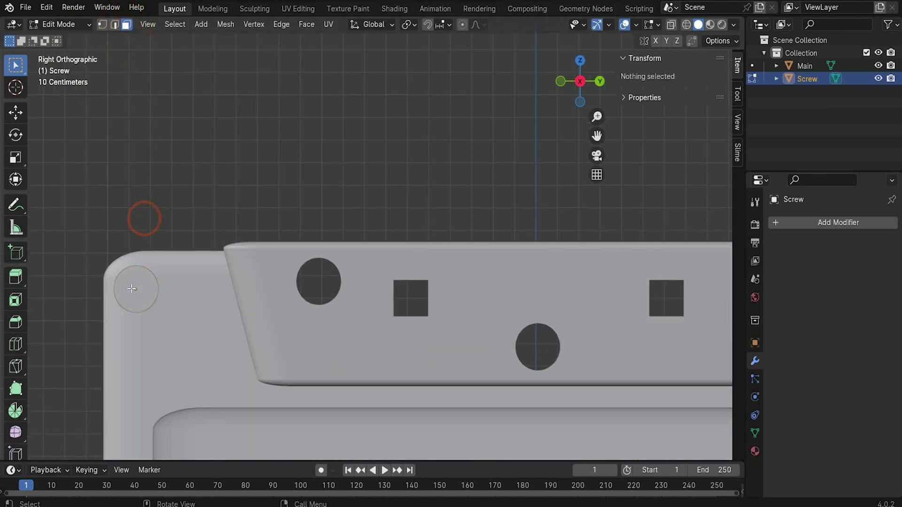
left_click(131, 288)
scroll(533, 190, "up", 2)
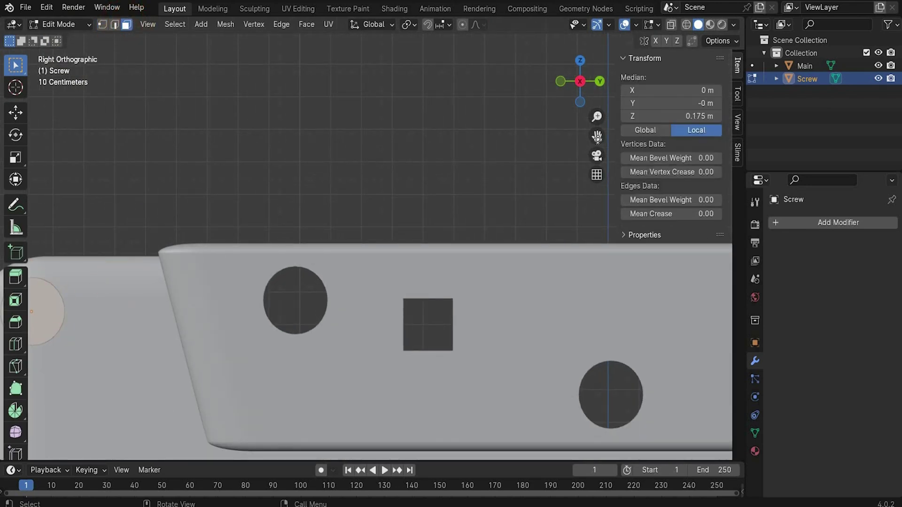
left_click_drag(597, 137, 763, 129)
left_click(16, 367)
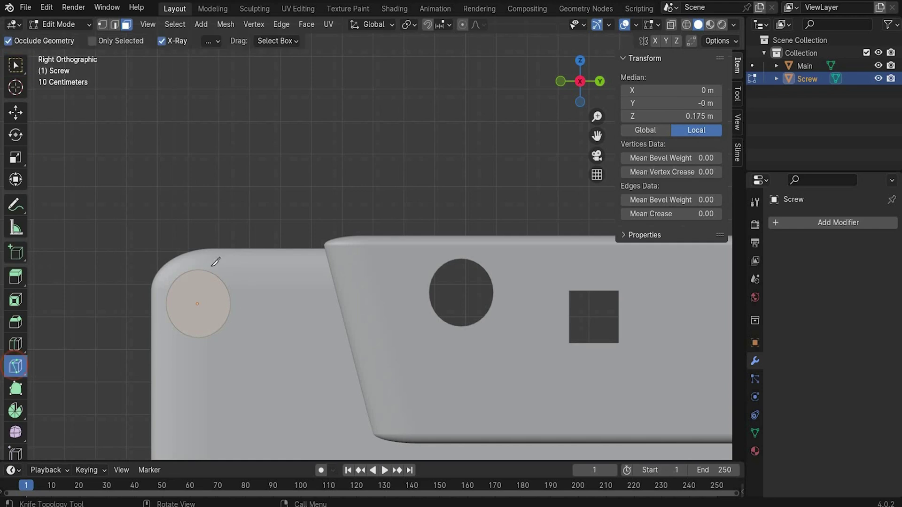
left_click(184, 273)
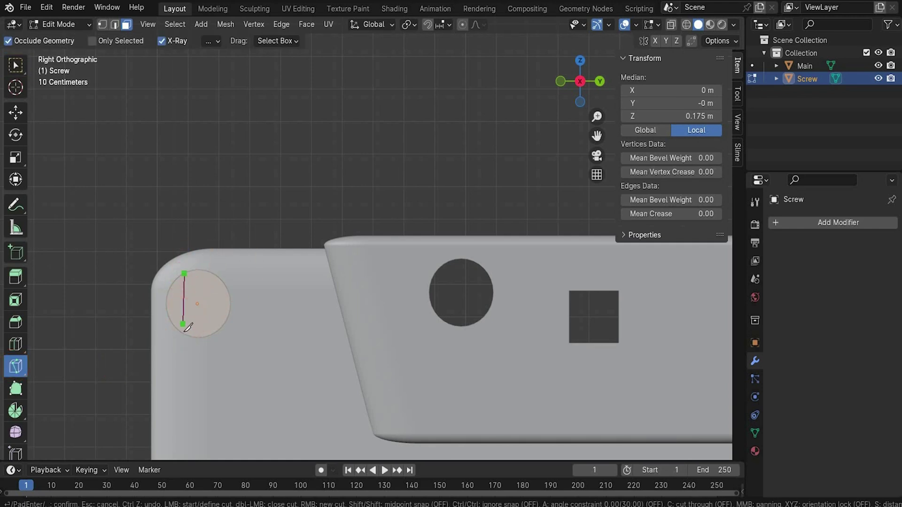
left_click(183, 332)
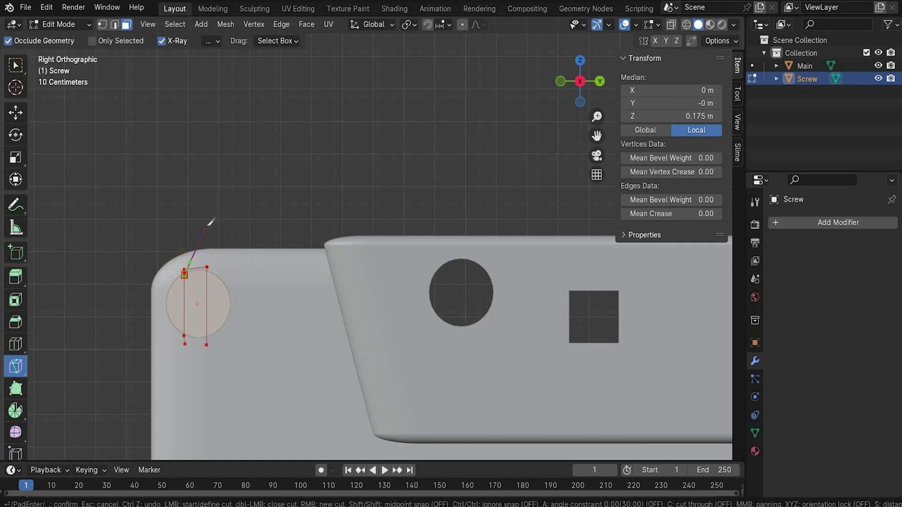
key("Return")
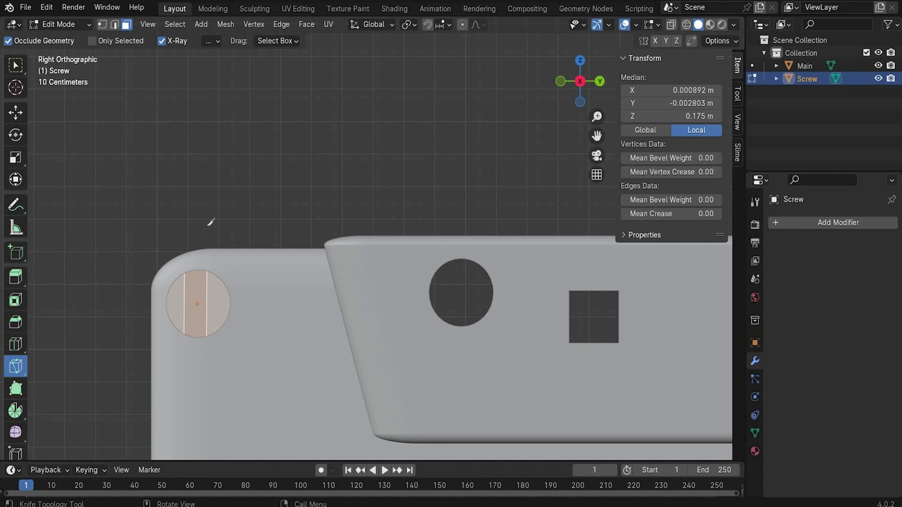
- Select the central strip of the screw's face and move it about 0.06 m inward along X
left_click(16, 65)
left_click(196, 301)
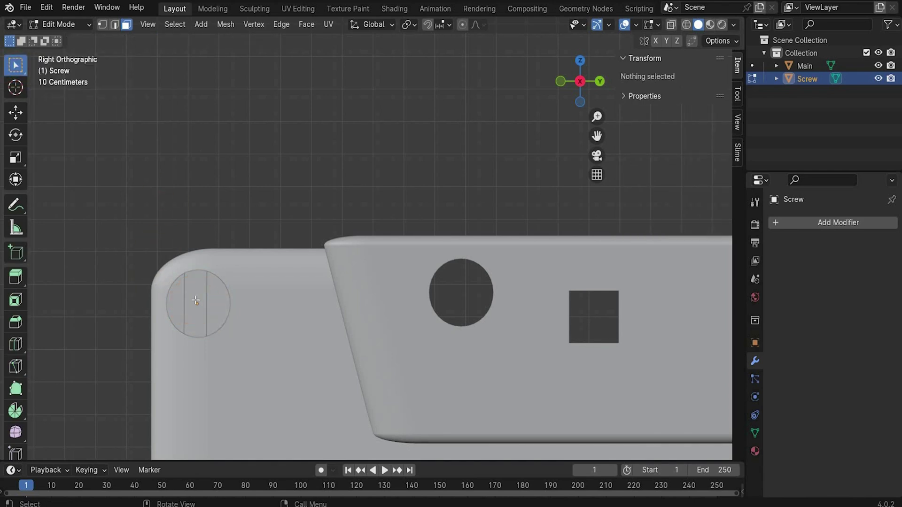
left_click(195, 301)
left_click(15, 112)
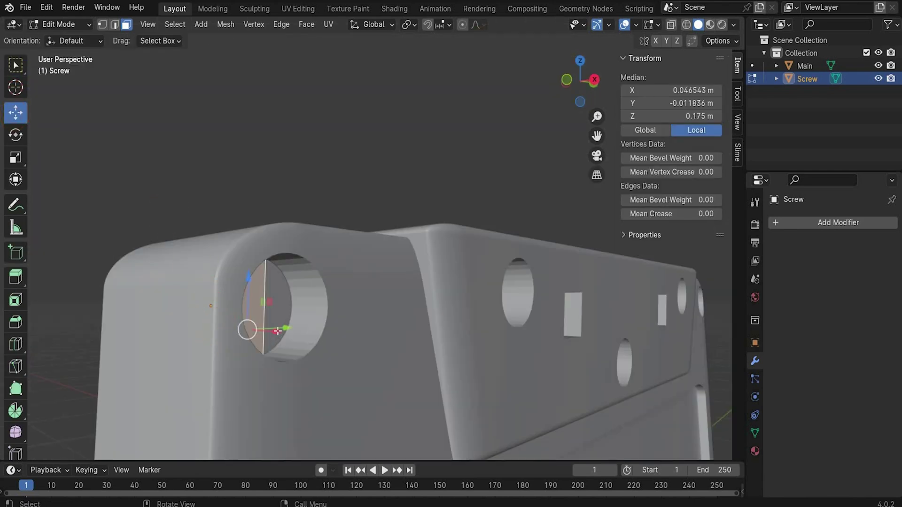
left_click_drag(275, 334, 300, 263)
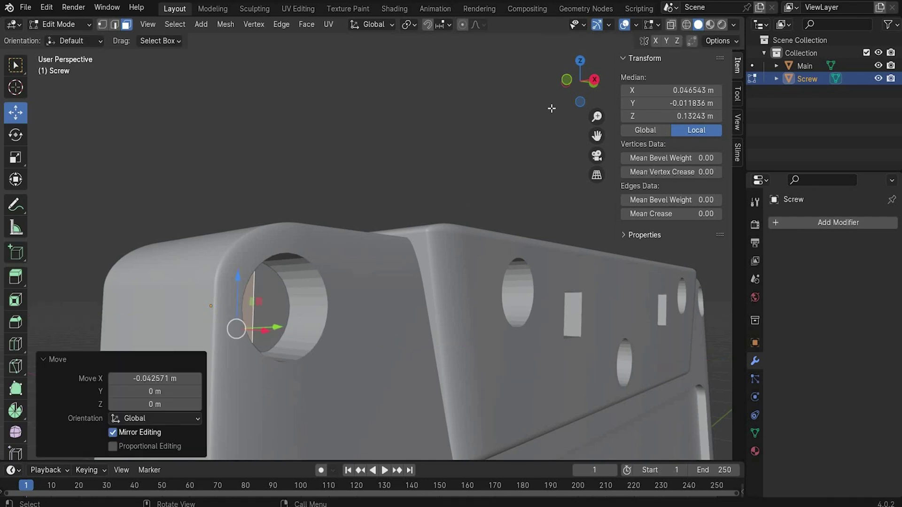
left_click_drag(580, 81, 534, 81)
- Scale the strip along Y to narrow the screw's slot, leaving nothing selected
left_click(15, 158)
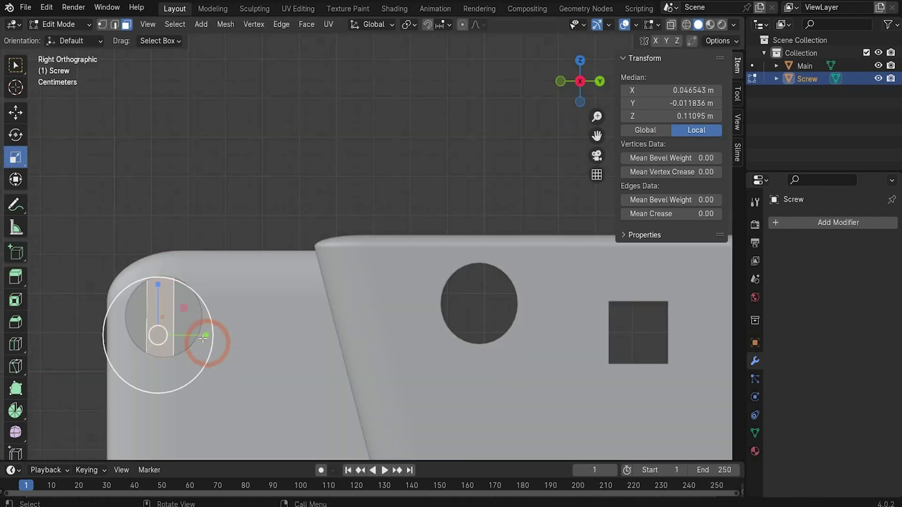
mouse_move(206, 335)
left_mouse_down()
mouse_move(187, 338)
mouse_move(215, 334)
left_mouse_up()
left_click(17, 114)
left_click(179, 211)
scroll(179, 211, "down", 2)
left_click(232, 371)
scroll(231, 371, "up", 1)
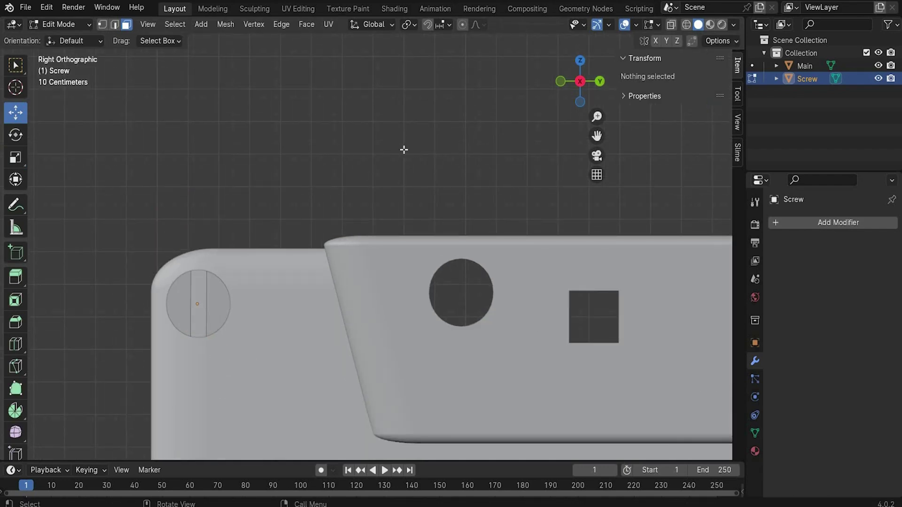
- Outline a slot strip on the screw's opposite end face and move it about 0.03 m inward along X
left_click(578, 63)
left_click_drag(579, 63, 671, 19)
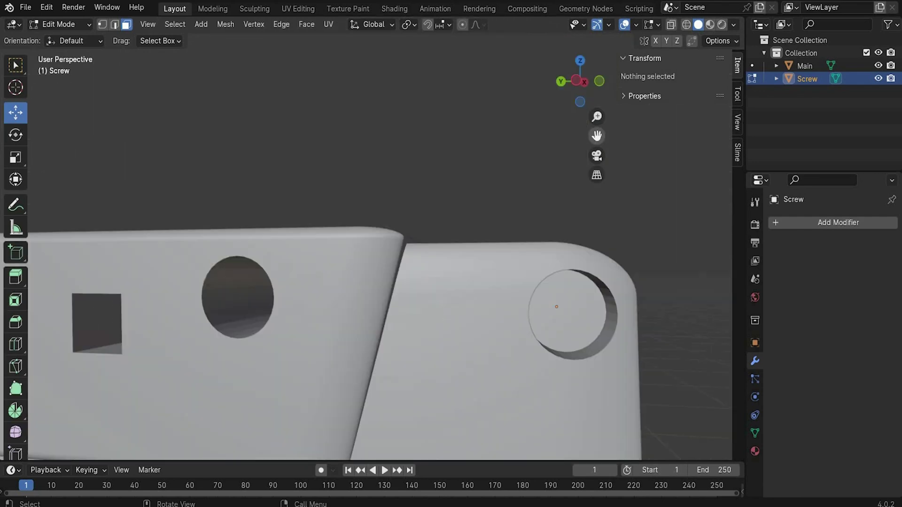
left_click_drag(596, 136, 432, 112)
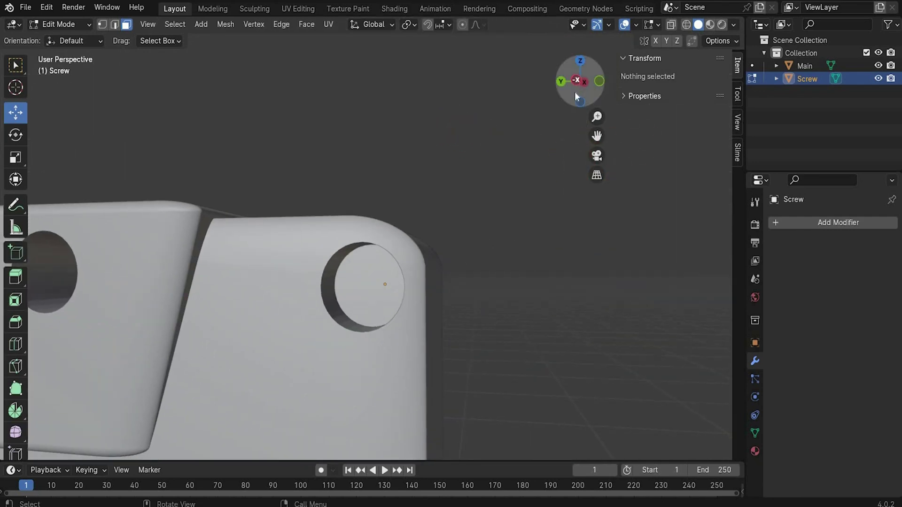
left_click(577, 80)
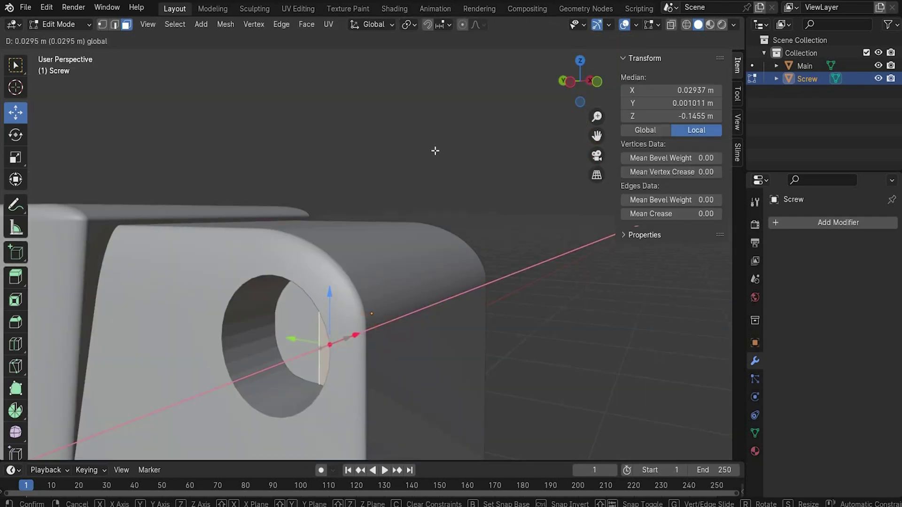
left_click(435, 149)
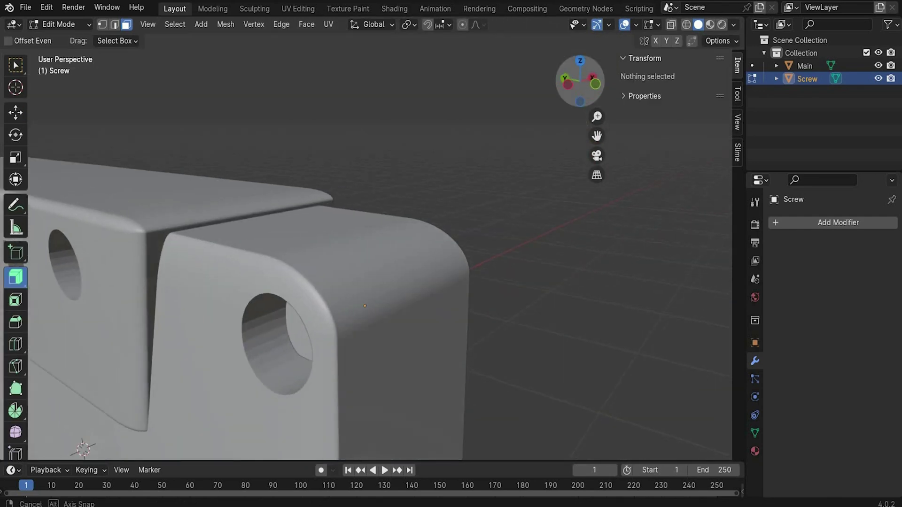
- Extrude the slot strip on the screw's first end face with an offset of -0.078 m, leaving nothing selected
middle_click_drag(328, 263, 356, 285)
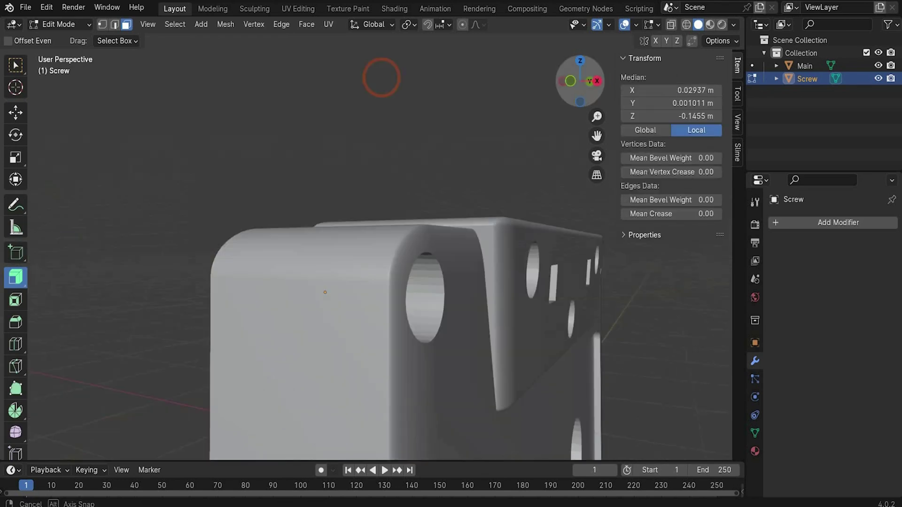
middle_click_drag(383, 77, 324, 80)
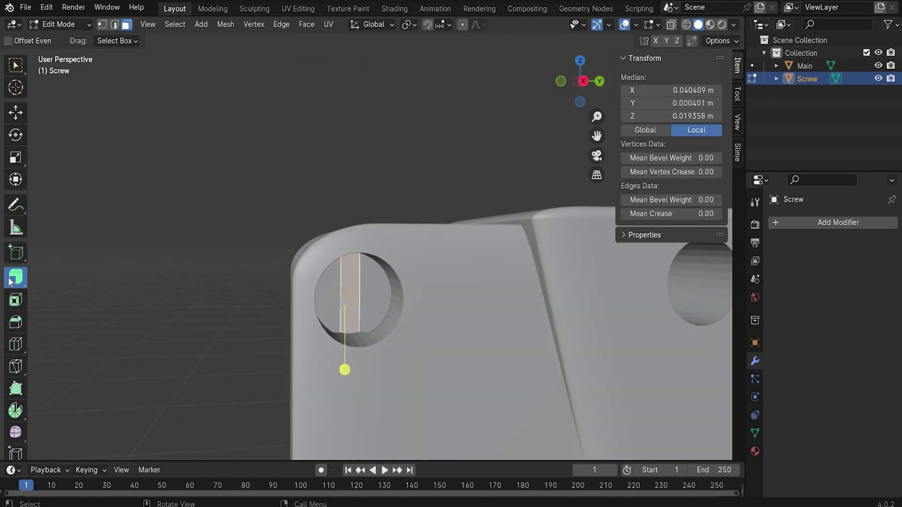
left_click_drag(10, 281, 74, 334)
mouse_move(344, 369)
left_mouse_down()
mouse_move(348, 362)
mouse_move(348, 378)
left_mouse_up()
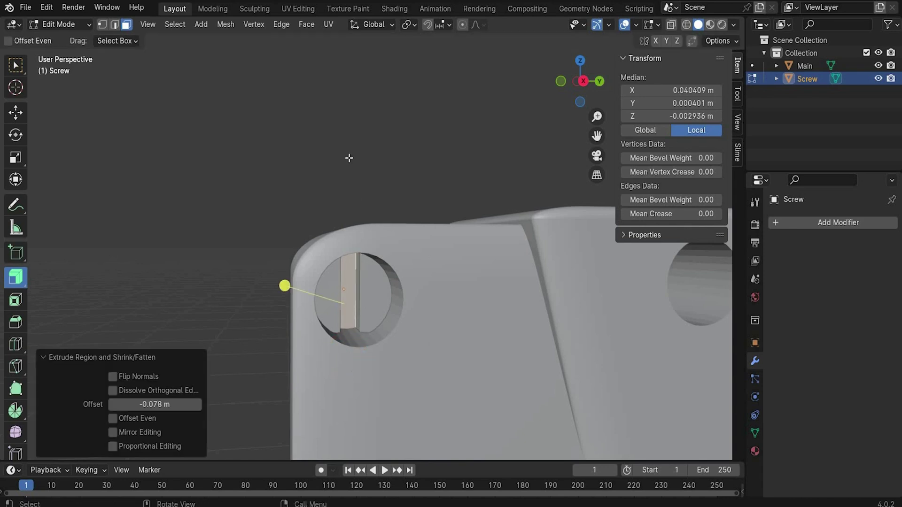
left_click(388, 217)
scroll(388, 217, "up", 1)
scroll(523, 122, "down", 2)
left_click_drag(580, 84, 559, 83)
scroll(274, 175, "down", 7)
- In Object Mode, duplicate the screw and move the copy about 3.75 m along Y into the upper-right corner hole
left_click(803, 77)
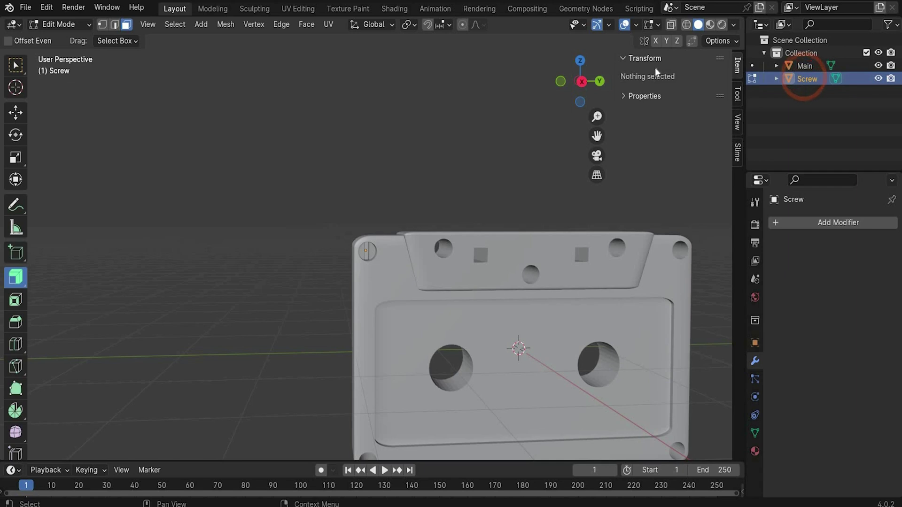
left_click(582, 82)
left_click_drag(596, 136, 447, 132)
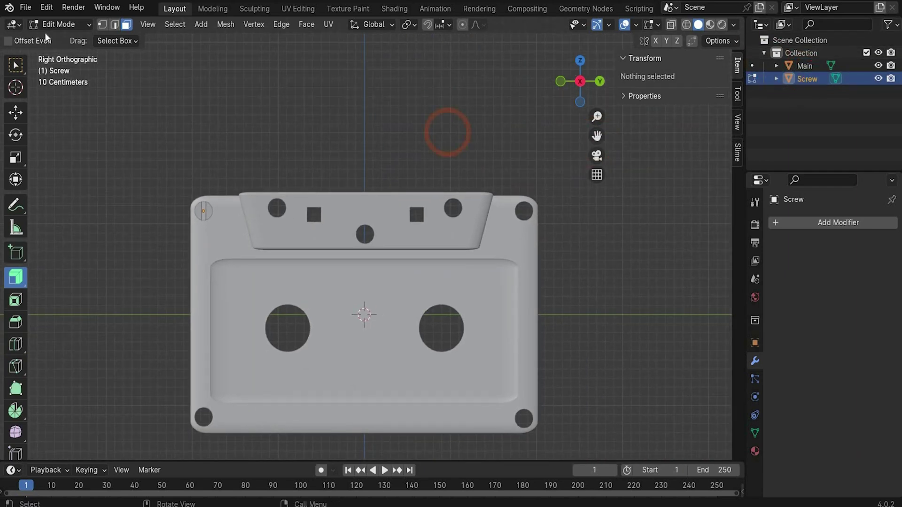
left_click(50, 26)
left_click(70, 40)
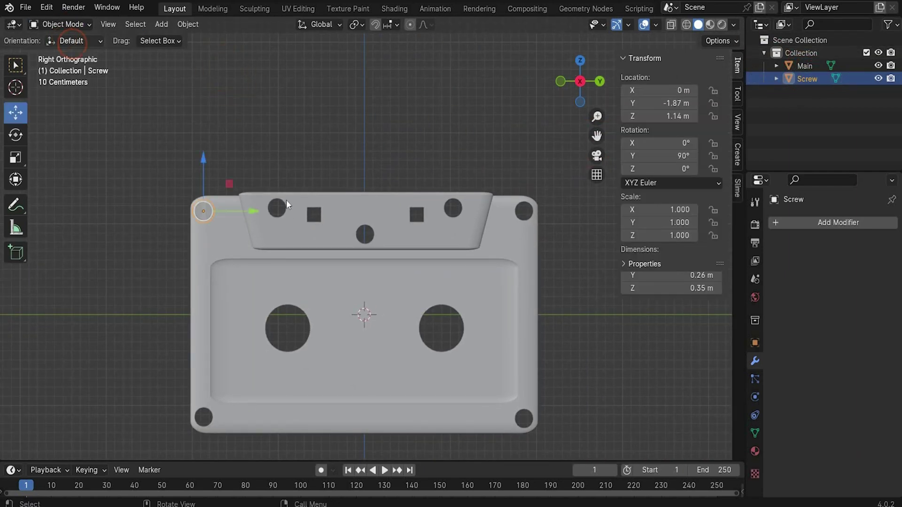
key("ctrl+c")
key("ctrl+v")
key("g")
middle_click_drag(514, 221, 552, 219)
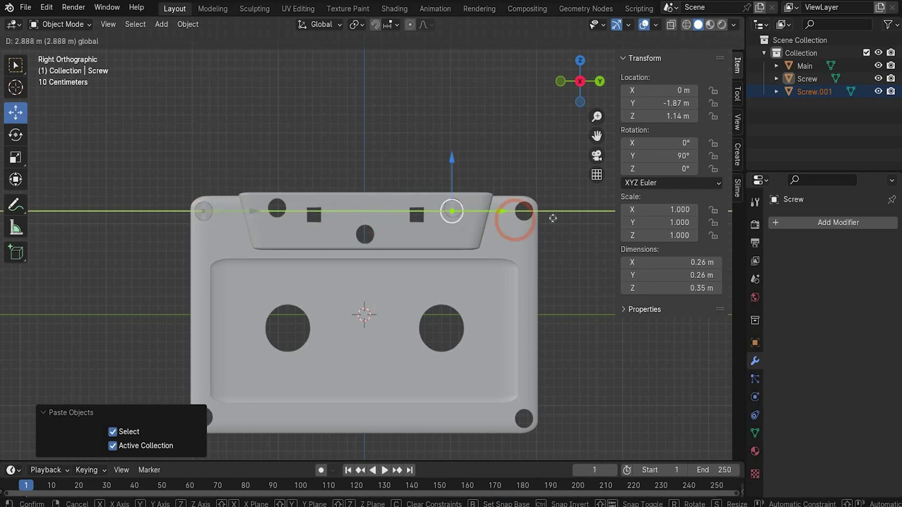
left_click(552, 218)
- Rotate the screw in the upper-right corner hole about the X axis to a Y rotation of about 137°, leaving nothing selected
key("shift+space")
key("r")
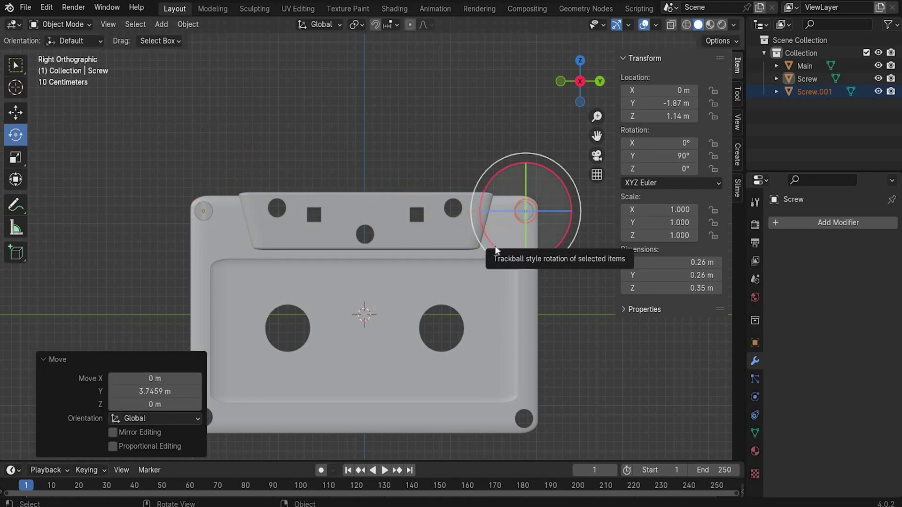
left_click_drag(495, 246, 479, 227)
left_click_drag(475, 195, 530, 199)
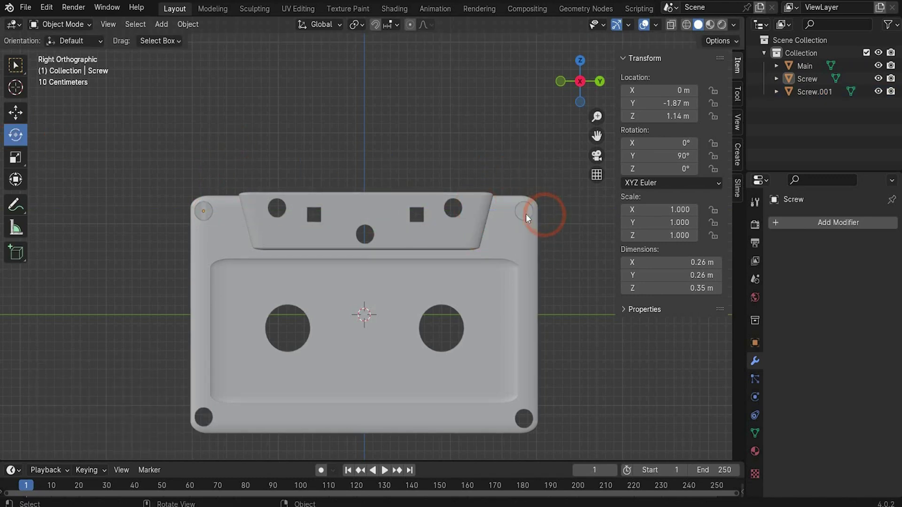
- Duplicate the upper-right corner screw to fill the two empty lower corner holes
left_click(525, 214)
key("ctrl+c")
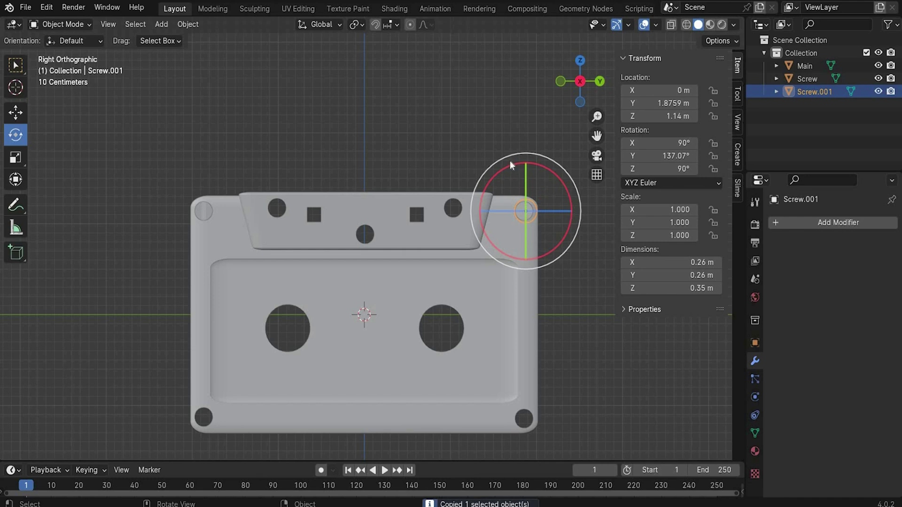
key("ctrl+v")
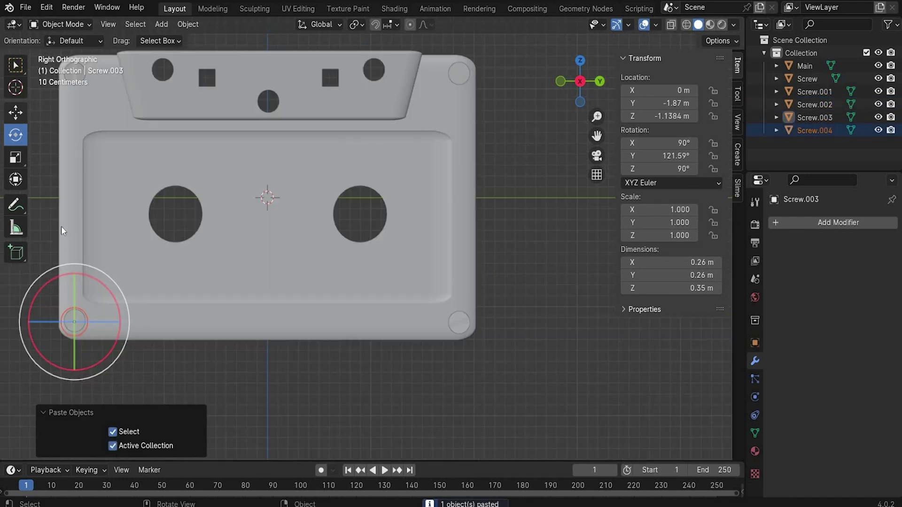
- Duplicate the lower-left corner screw and move the copy along Z and Y into the left round hole of the trapezoid section
key("shift+space")
key("g")
key("ctrl+c")
key("ctrl+v")
left_click_drag(75, 282, 148, 43)
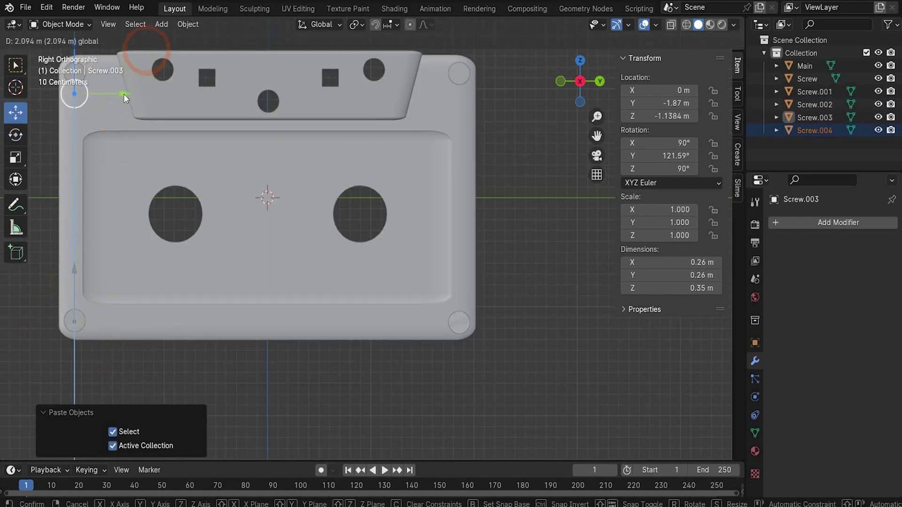
left_click_drag(125, 93, 216, 105)
left_click_drag(164, 61, 164, 35)
left_click_drag(164, 35, 164, 34)
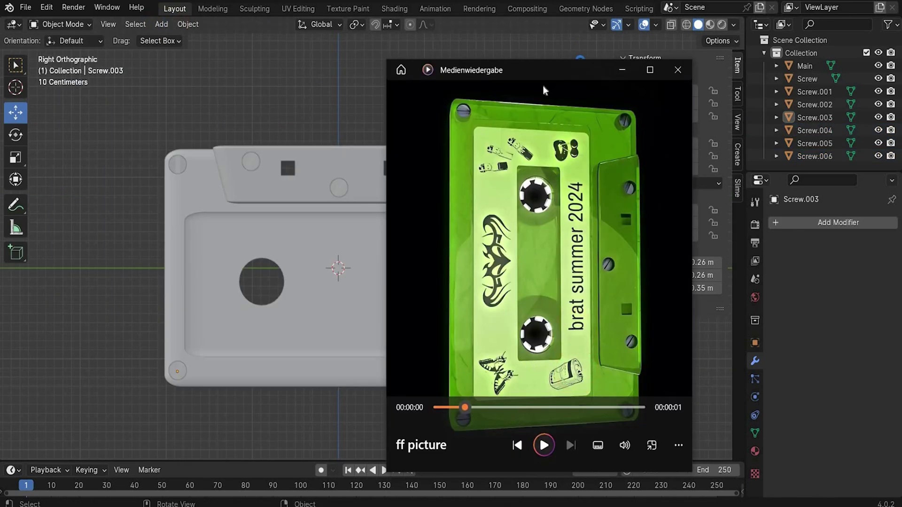
- Add a torus mesh with a Y rotation of 90°
left_click(161, 24)
mouse_move(188, 39)
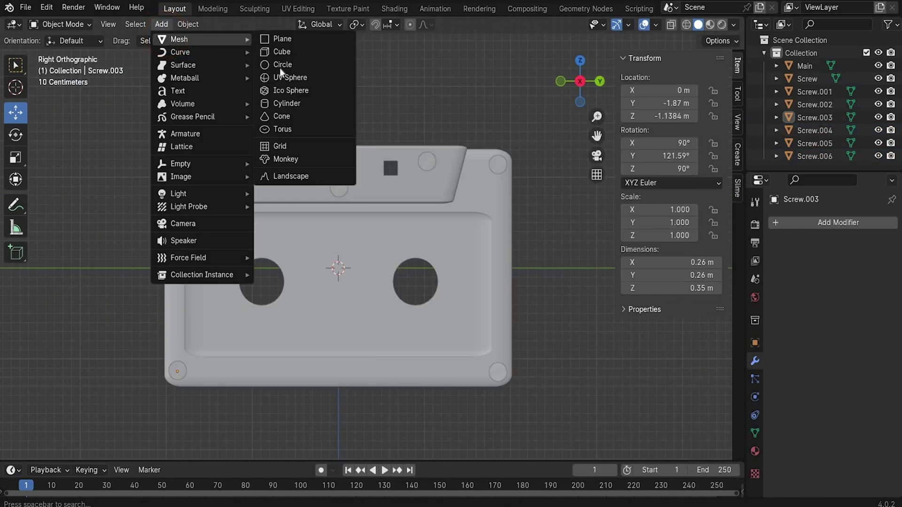
left_click(302, 129)
left_click(155, 433)
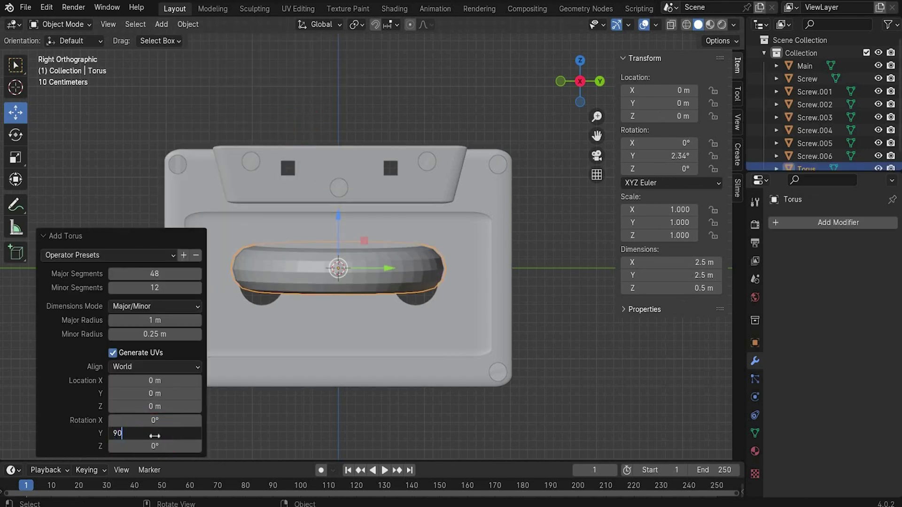
type("90")
key("Return")
- Give the torus a 0.26 m major and 0.05 m minor radius, placed in the left reel hole at X -0.15, Y -0.89, Z -0.16 m
left_click_drag(147, 321, 109, 321)
left_click_drag(123, 396, 94, 402)
left_click(114, 336)
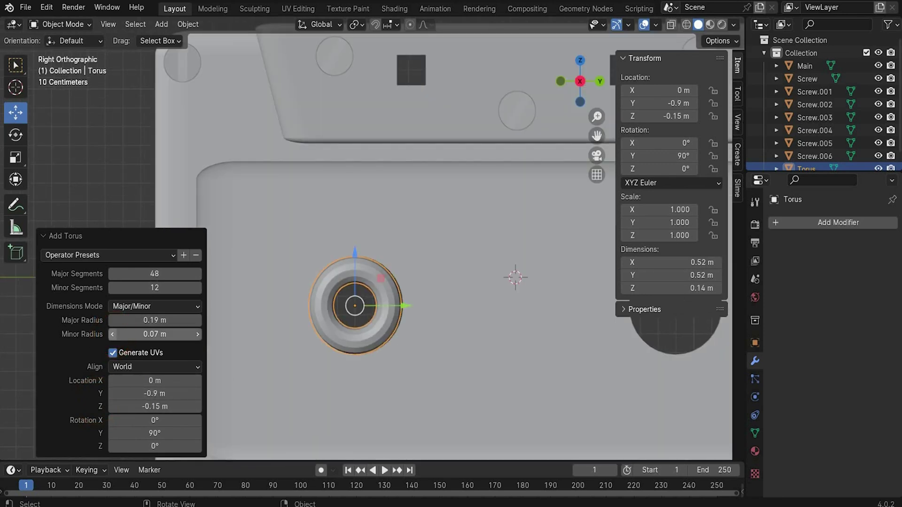
left_click(113, 335)
left_click(113, 335)
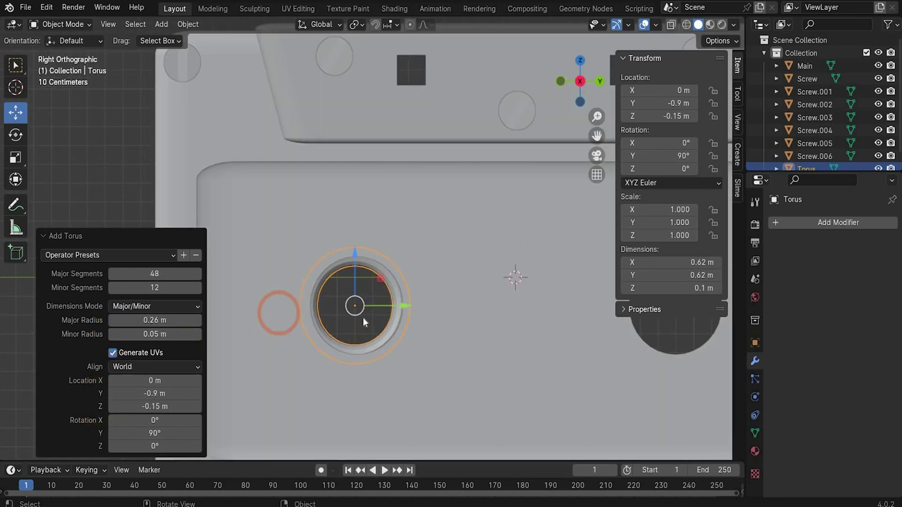
left_click_drag(405, 304, 409, 304)
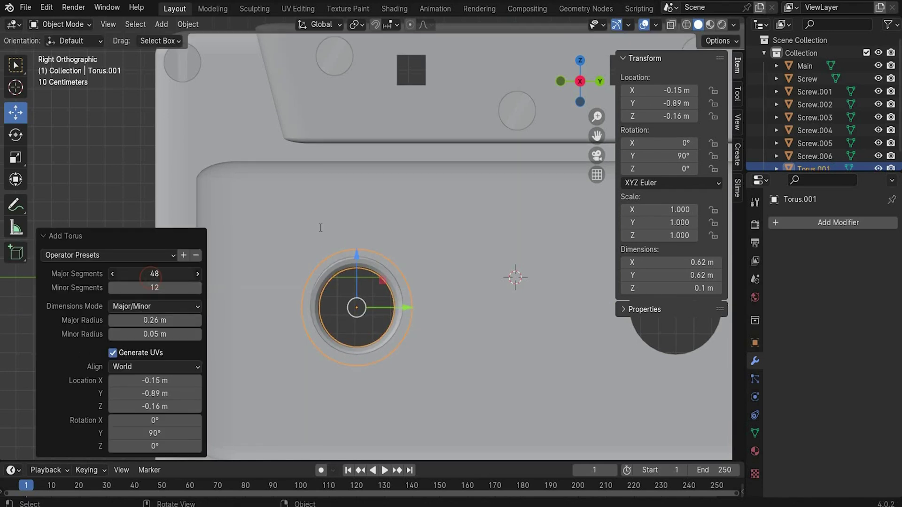
- Set both the major and minor segments of the torus to 14
left_click(150, 277)
type("14")
key("Return")
double_click(157, 287)
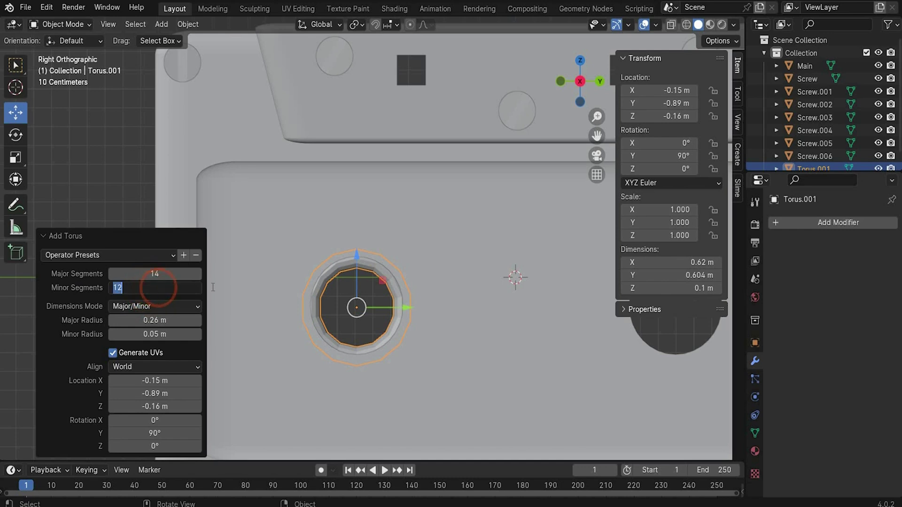
type("14")
key("Return")
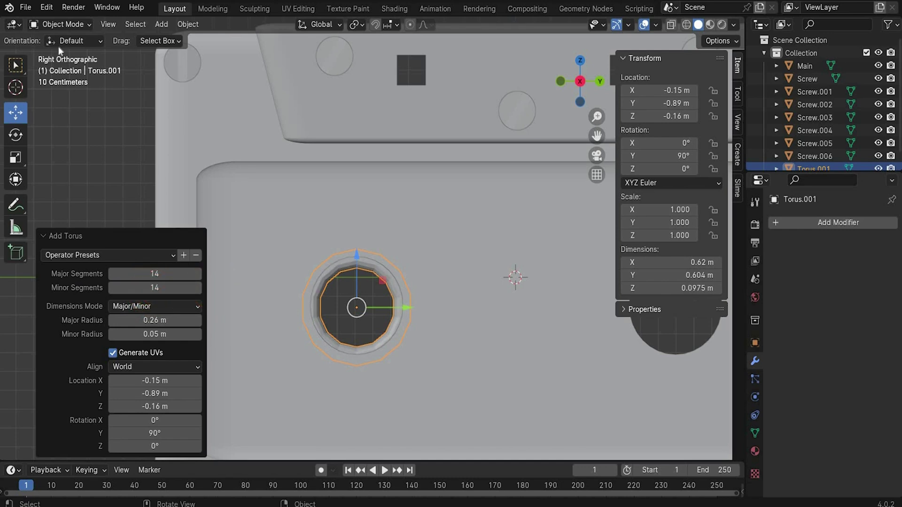
- Rename the torus object as Rings
double_click(815, 168)
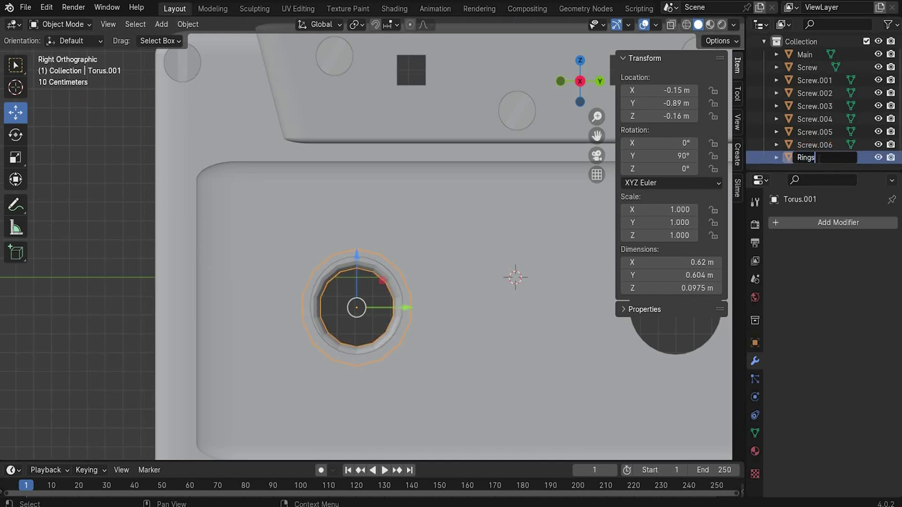
type("Rings")
key("Return")
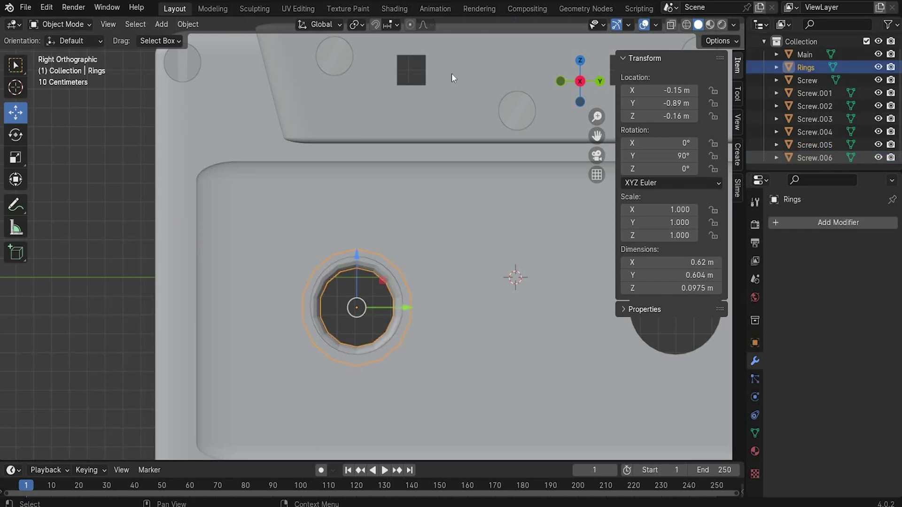
- In Edit Mode, select seven alternating segment loops around the ring and extrude them with an offset of -0.0344 m
left_click(59, 24)
scroll(378, 318, "up", 4)
left_click(321, 296)
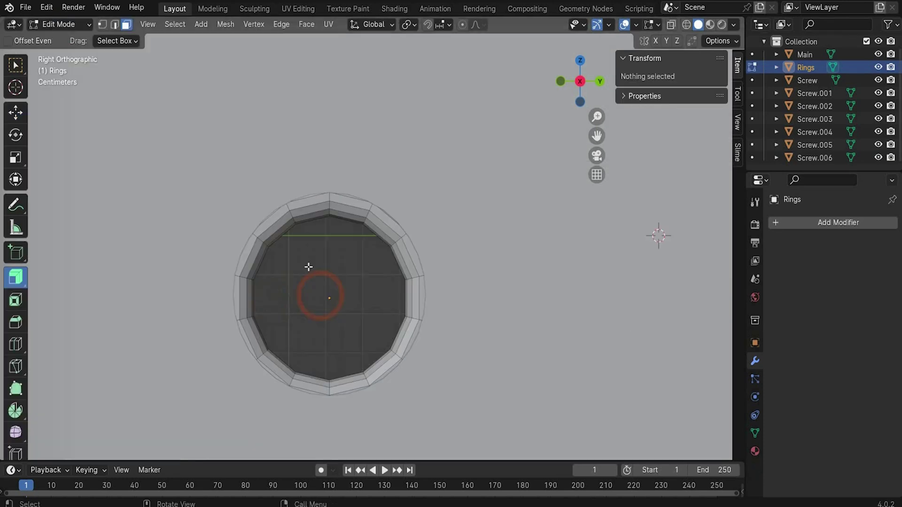
left_click(241, 297)
left_click(305, 221)
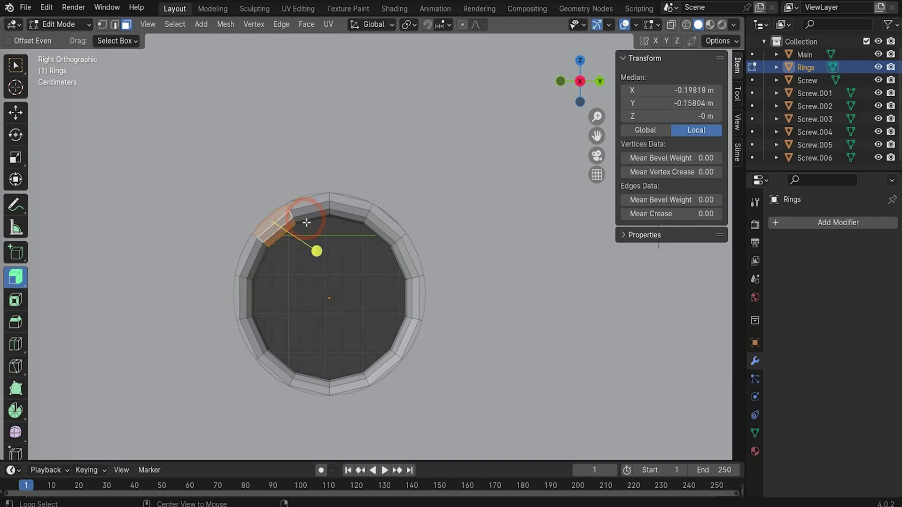
left_click(242, 297, "shift")
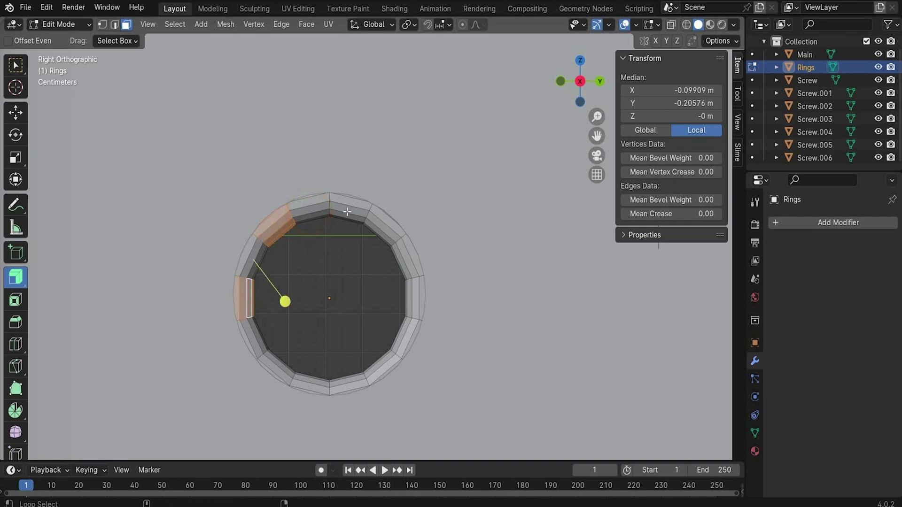
left_click(350, 209, "shift")
left_click(404, 262, "shift")
left_click(408, 338, "shift")
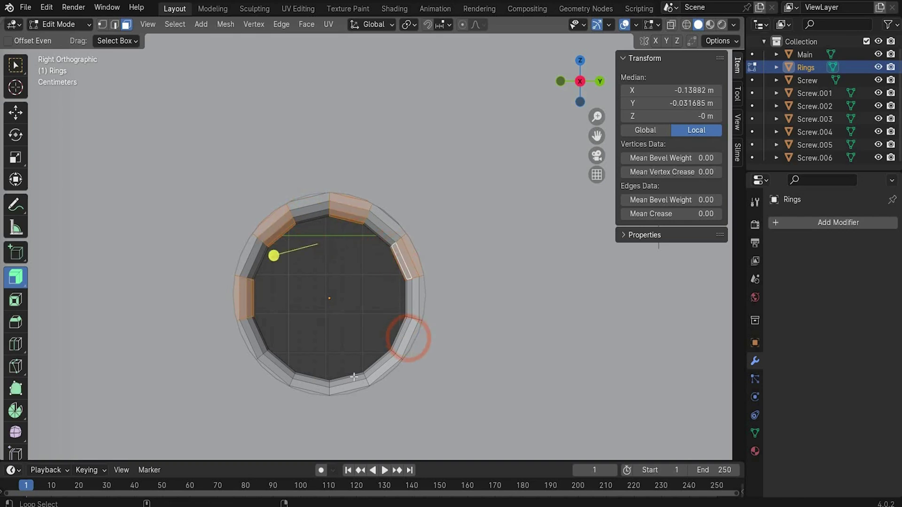
left_click(347, 383, "shift")
left_click(276, 369, "shift")
left_click(22, 278)
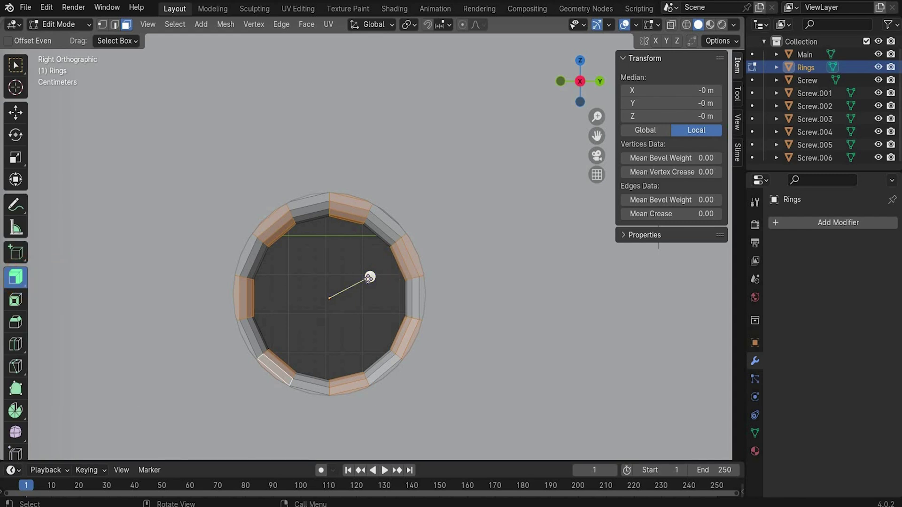
mouse_move(369, 277)
left_mouse_down()
mouse_move(374, 272)
mouse_move(368, 283)
left_mouse_up()
scroll(328, 267, "down", 1)
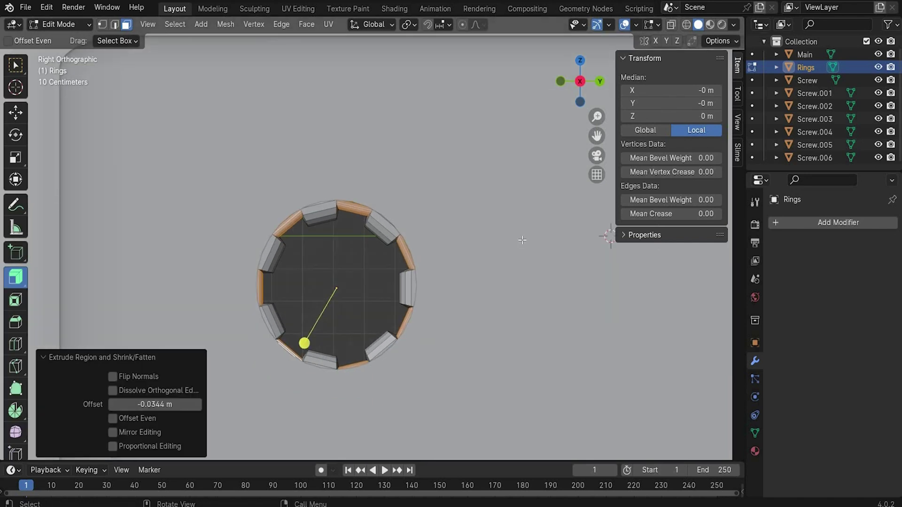
- Return to Object Mode and apply Shade Smooth to the ring, leaving nothing selected
left_click(55, 26)
left_click(53, 41)
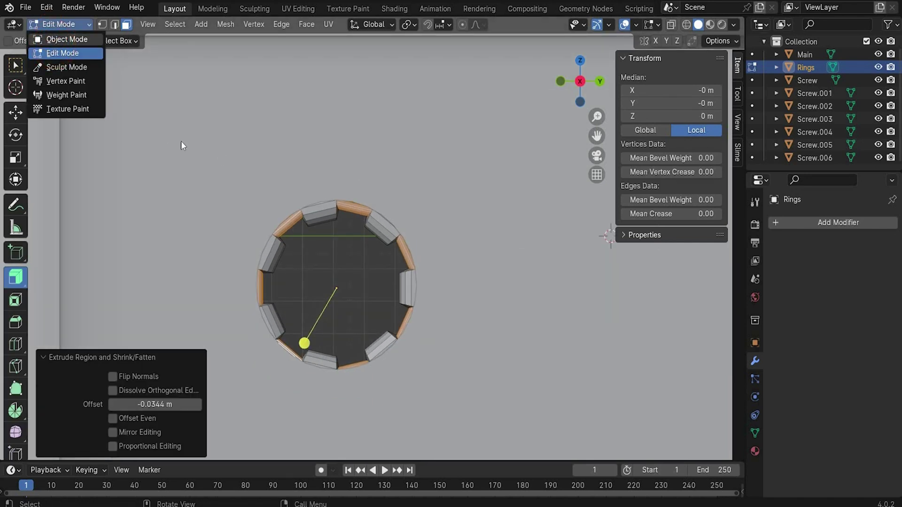
scroll(368, 297, "down", 2)
left_click(345, 251)
left_click(334, 224)
right_click(334, 232)
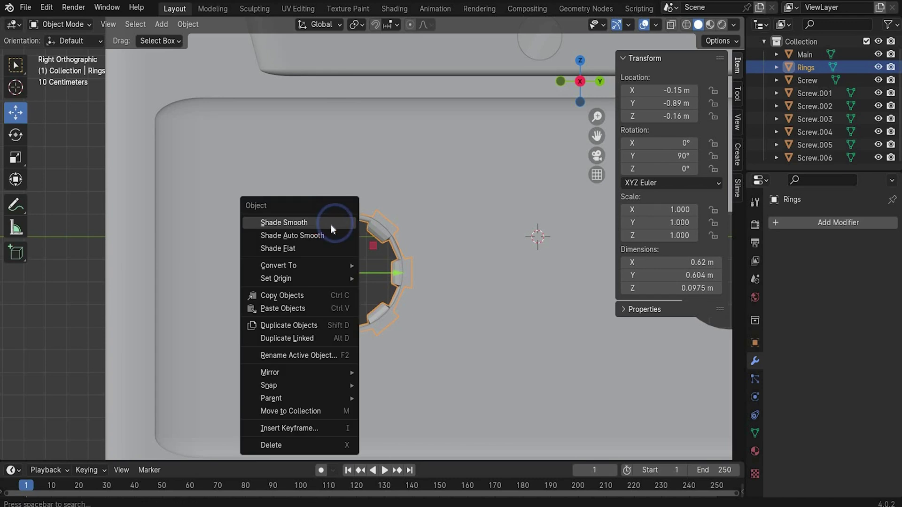
left_click(330, 224)
left_click(331, 275)
scroll(350, 266, "down", 1)
scroll(332, 234, "up", 2)
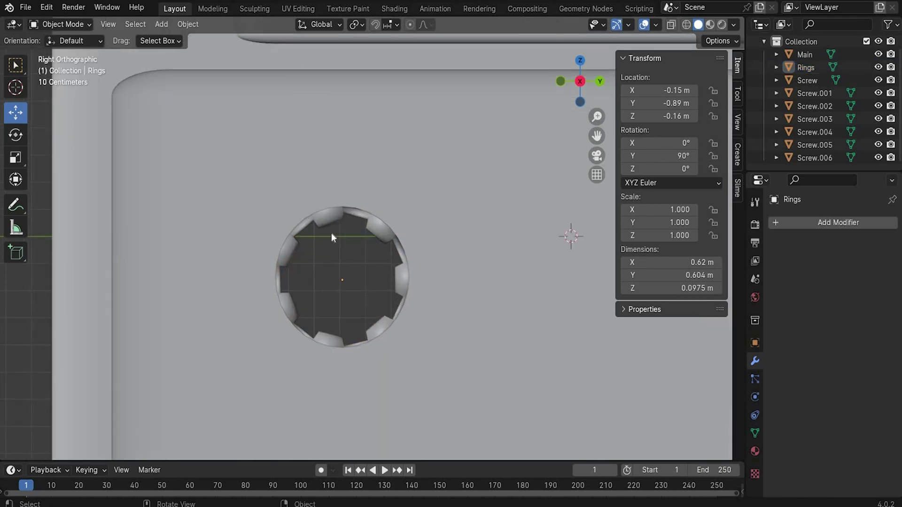
scroll(377, 239, "down", 3)
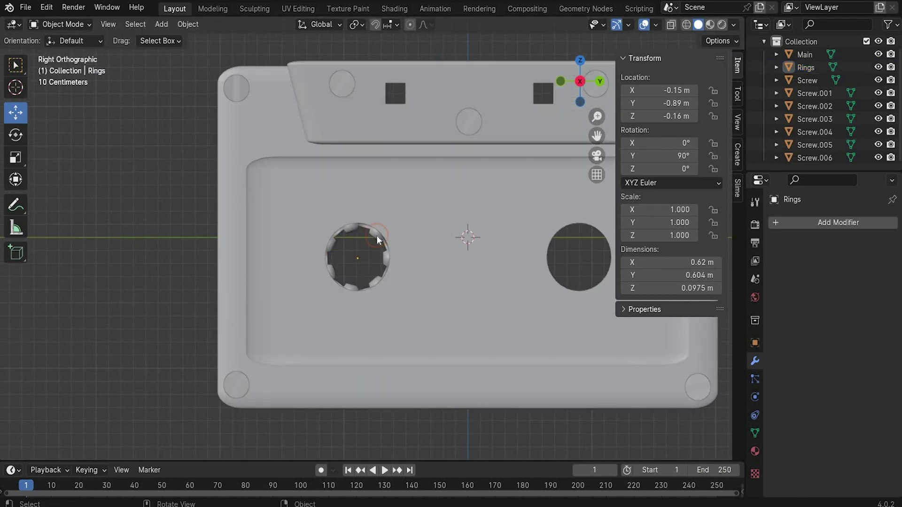
- Duplicate the ring and move the copy about 1.8 m along Y into the right reel hole
left_click(378, 239)
key("ctrl+c")
key("ctrl+v")
left_click_drag(407, 259, 631, 243)
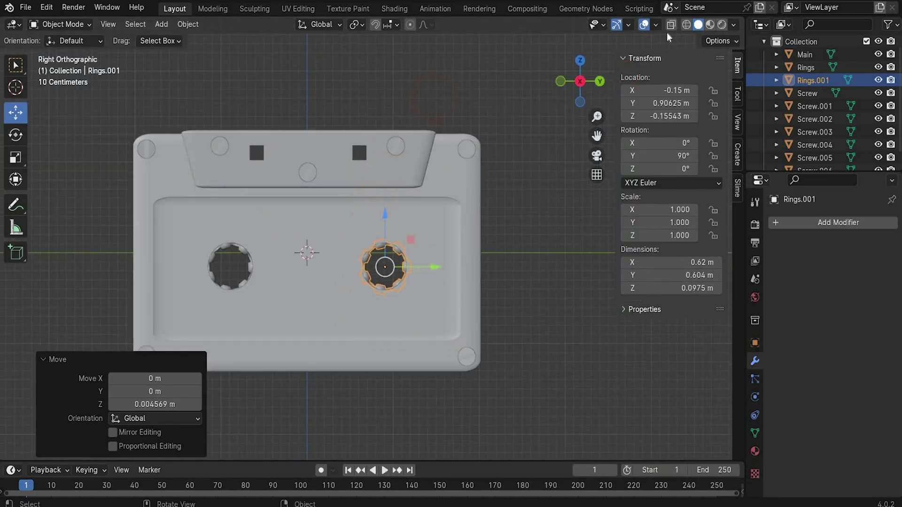
- Switch to wireframe shading and add another torus with a Y rotation of 90°
left_click(686, 25)
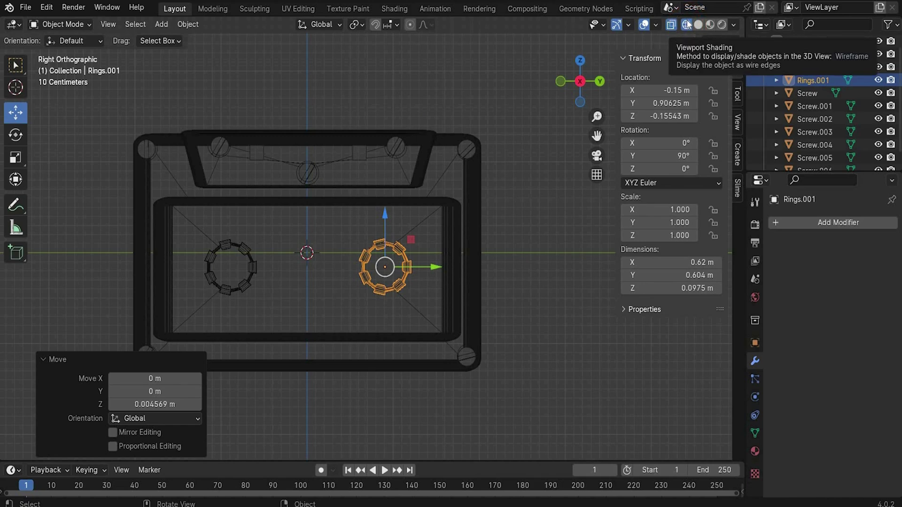
scroll(229, 260, "up", 1)
left_click(171, 24)
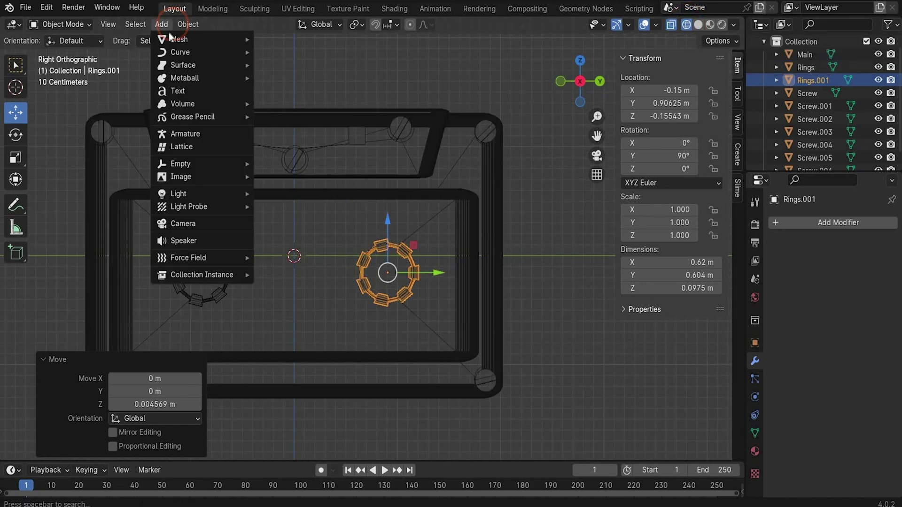
mouse_move(164, 27)
left_click(294, 130)
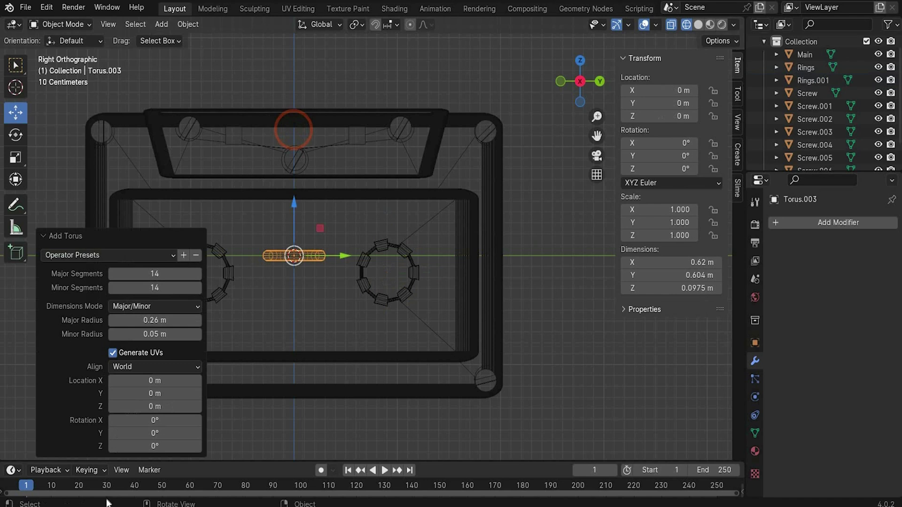
left_click(167, 435)
key("Return")
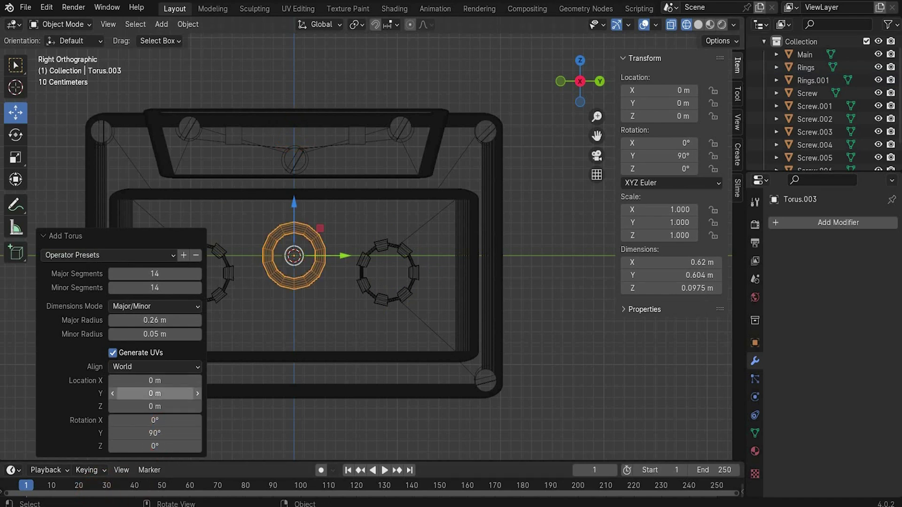
- Centre the new torus on the left ring at Y -0.89 m and Z -0.16 m, with major radius 0.42 m and minor radius 0.13 m
left_click_drag(148, 395, 118, 395)
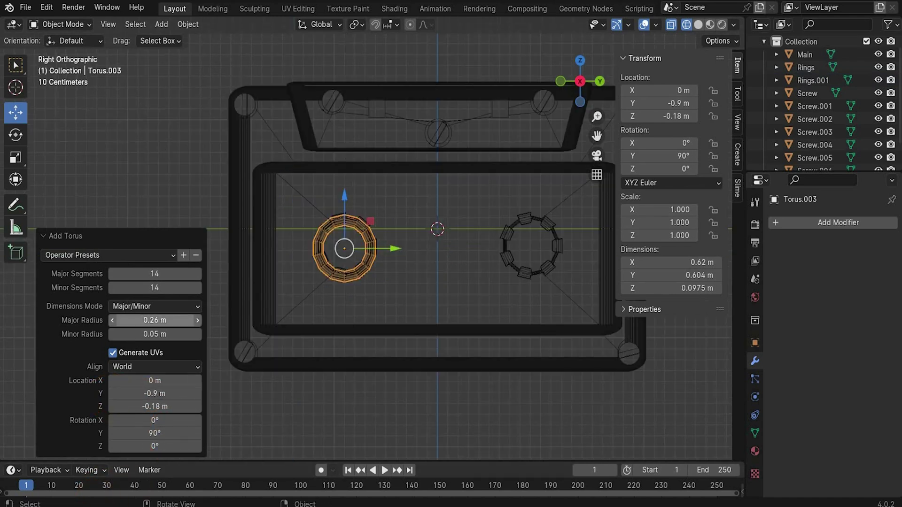
left_click_drag(158, 320, 165, 320)
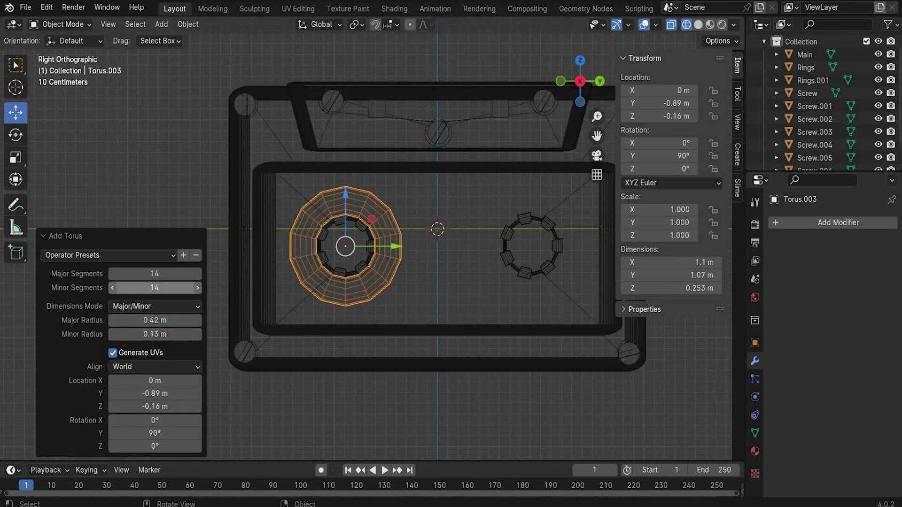
- Set the torus to 107 major and 3 minor segments, with a 0.35 m major radius and a Y location of -0.87 m
left_click_drag(155, 287, 255, 277)
left_click_drag(162, 288, 113, 288)
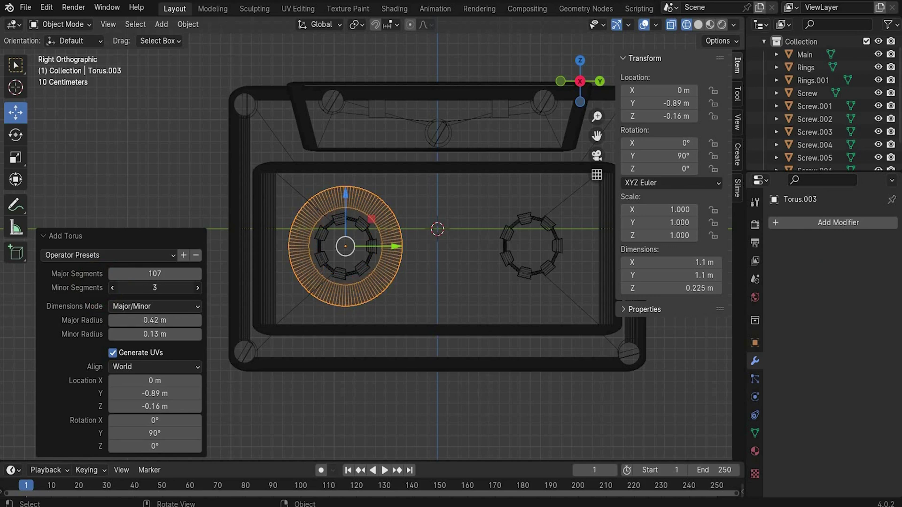
left_click(151, 289)
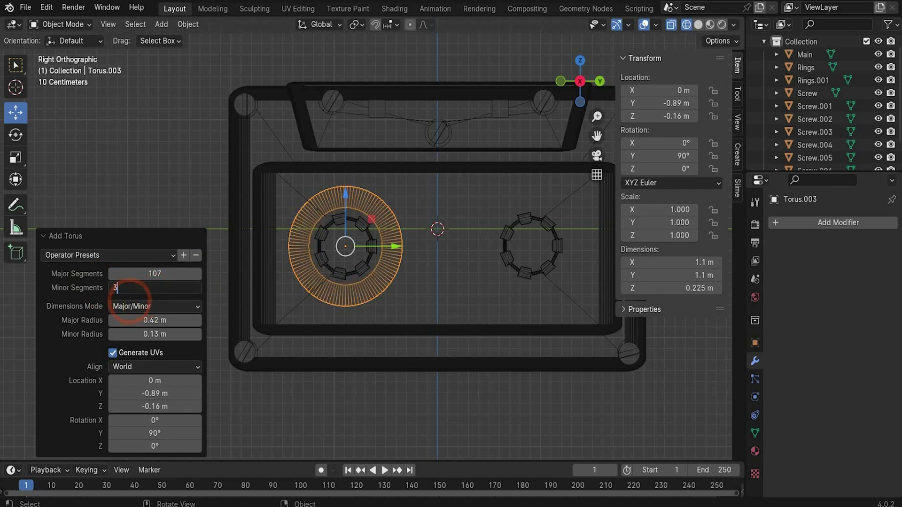
left_click(102, 292)
left_click(121, 288)
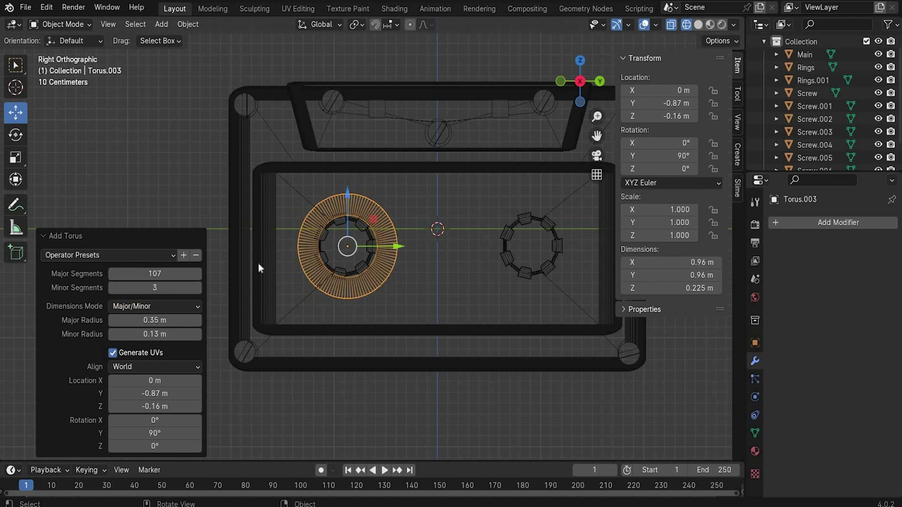
- Rename the new torus around the left reel ring as Tape Ring
scroll(817, 117, "down", 2)
double_click(817, 158)
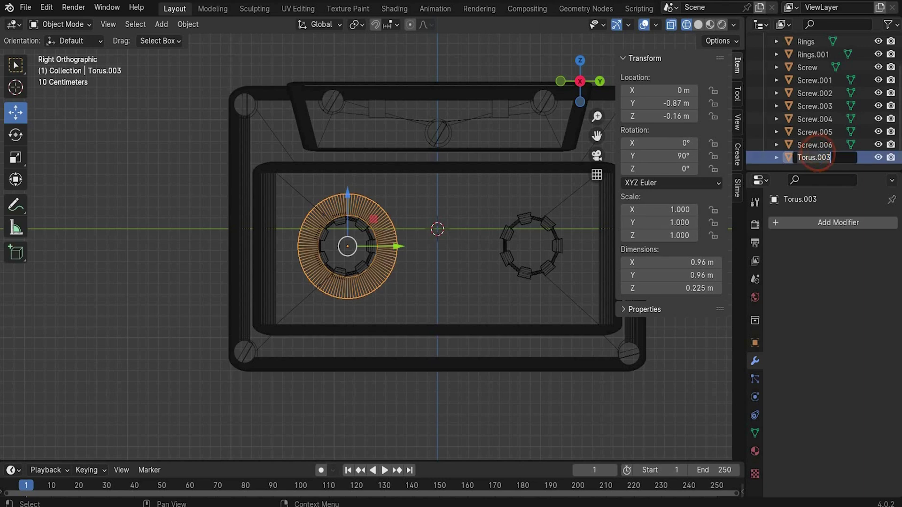
type("Re")
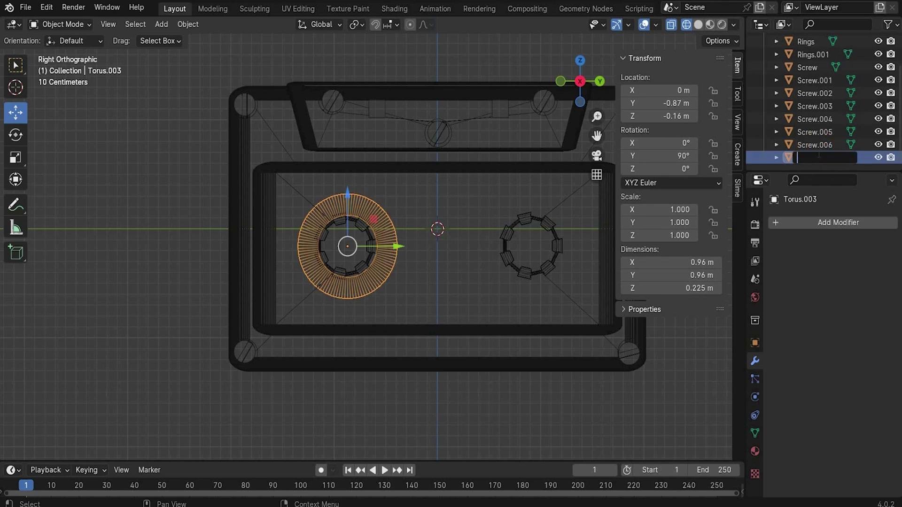
type("pe Ring")
key("Return")
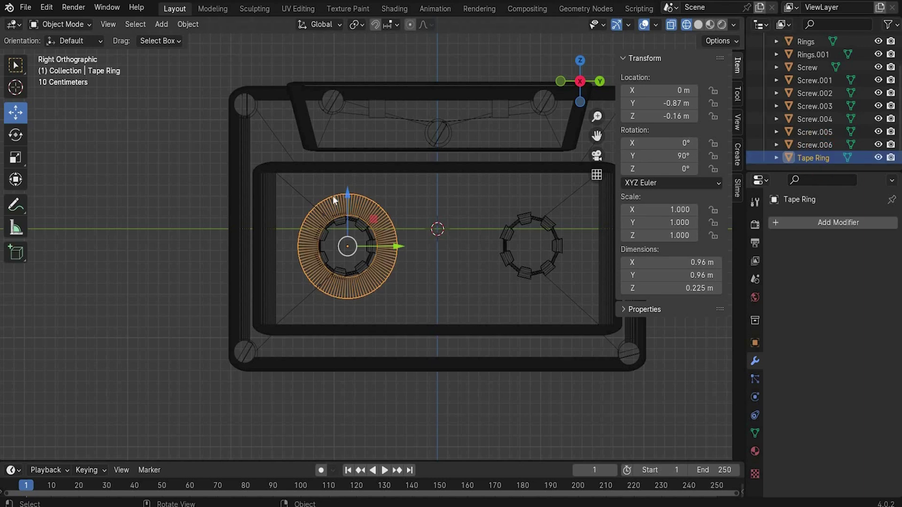
- Add a torus around the right reel ring: Y rotation 90°, location Y 0.91 m and Z -0.15 m, major radius 0.31 m, minor radius 0.08 m
left_click(163, 24)
mouse_move(173, 39)
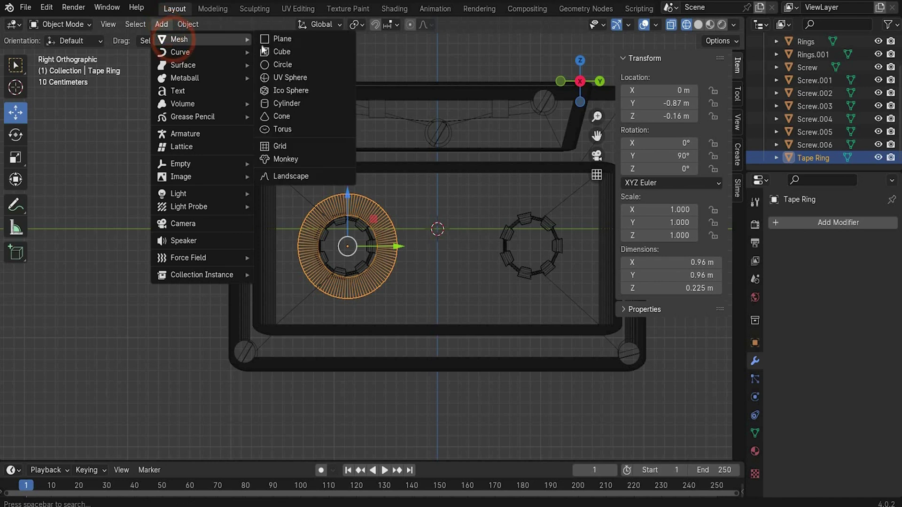
left_click(300, 127)
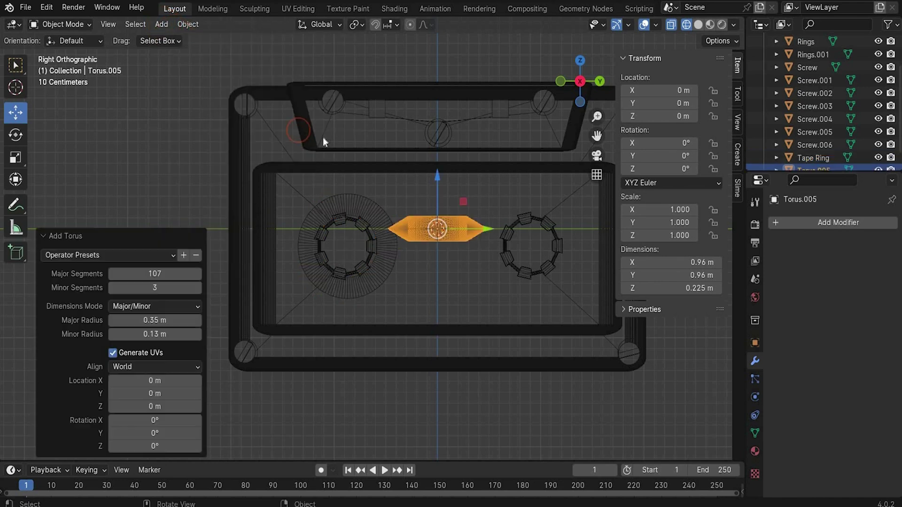
left_click(169, 433)
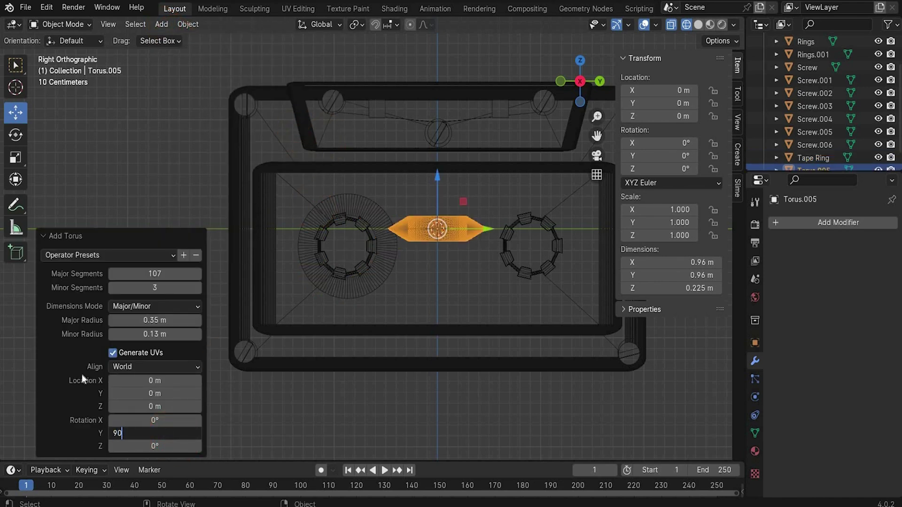
left_click_drag(153, 406, 141, 408)
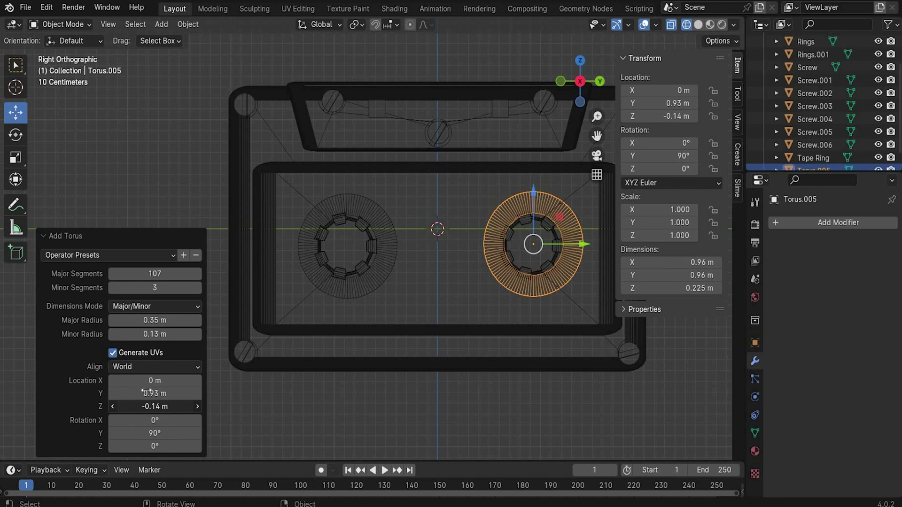
left_click(113, 335)
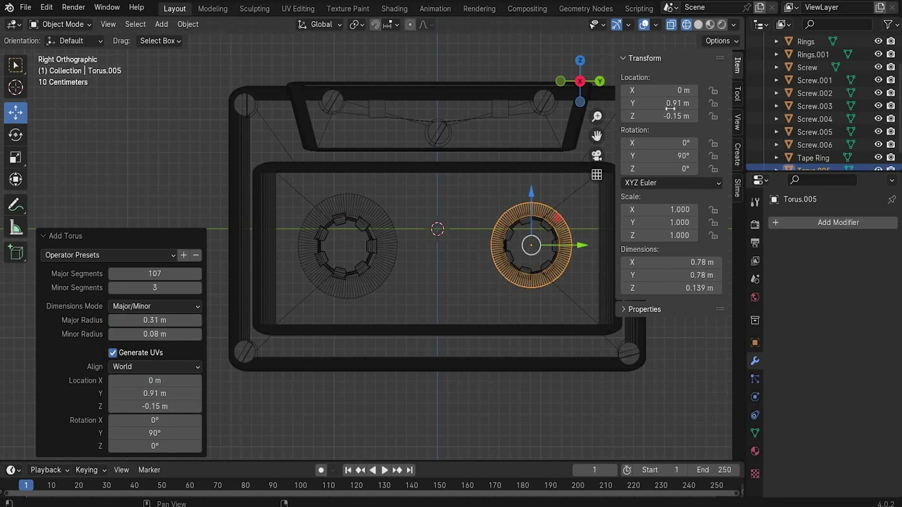
- Return to solid shading and rename the torus around the right reel ring as Tape Ring 2
left_click(699, 25)
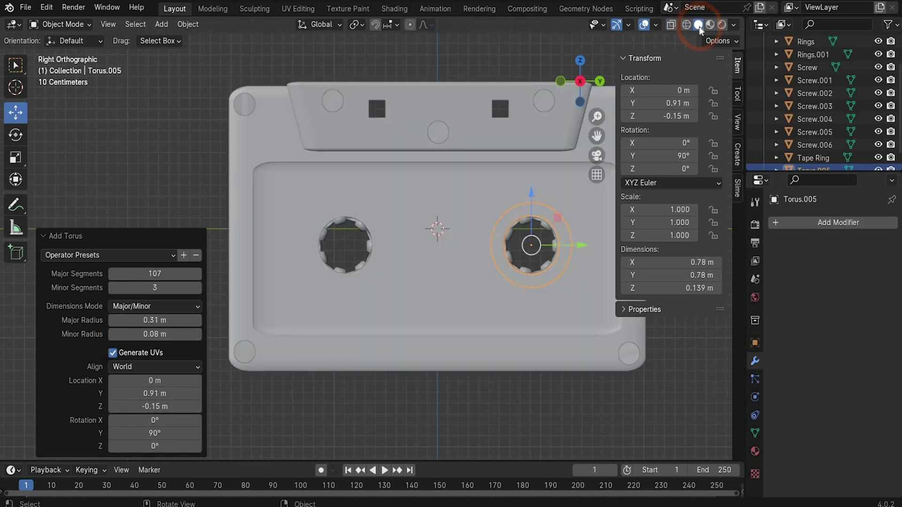
left_click(513, 370)
scroll(540, 230, "up", 2)
scroll(539, 230, "down", 4)
scroll(567, 228, "up", 2)
left_click(336, 269)
scroll(393, 258, "down", 1)
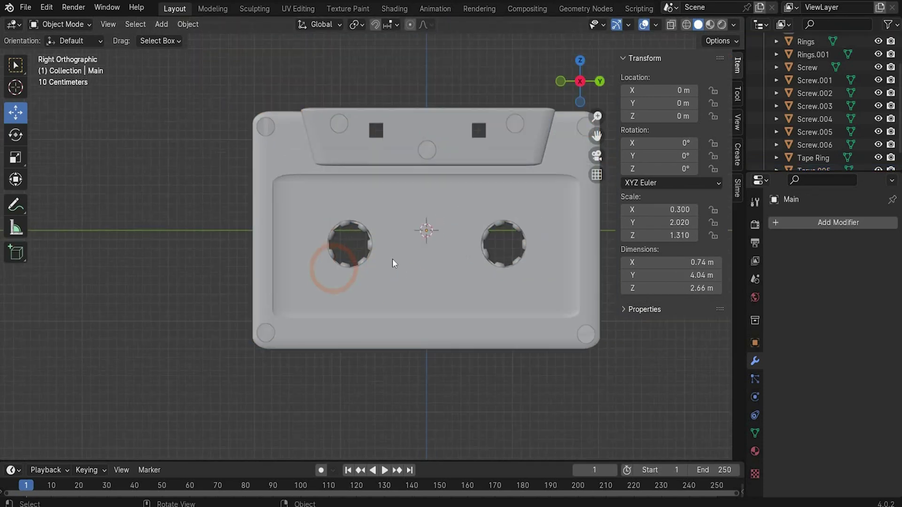
scroll(823, 160, "down", 1)
double_click(823, 161)
type("Tape")
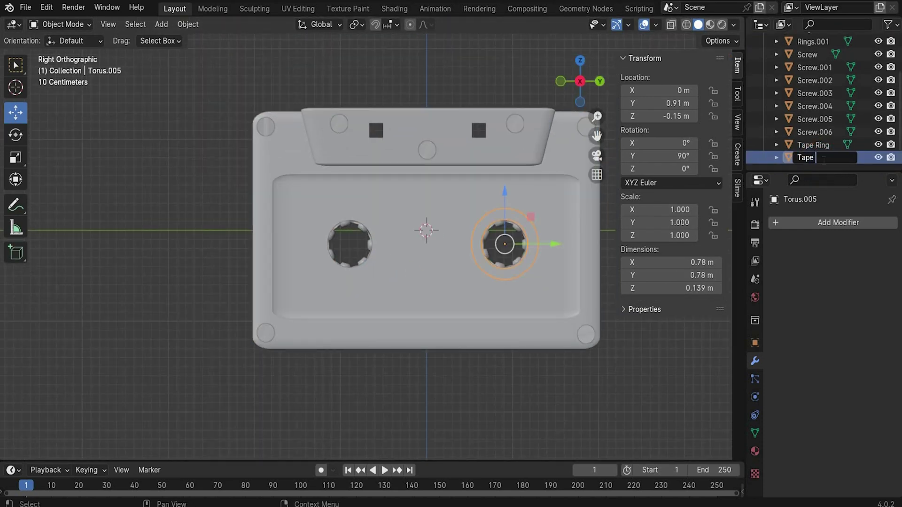
type(" Rong 2")
key("Return")
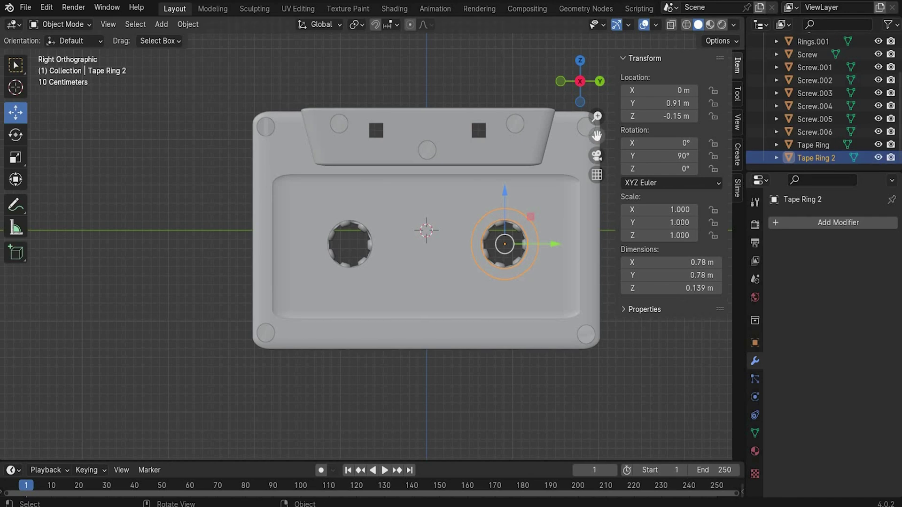
- In Main's mesh, lower the two long, narrow side strips of the raised section's top face about 0.059 m along Z
left_click_drag(597, 135, 492, 227)
left_click(334, 216)
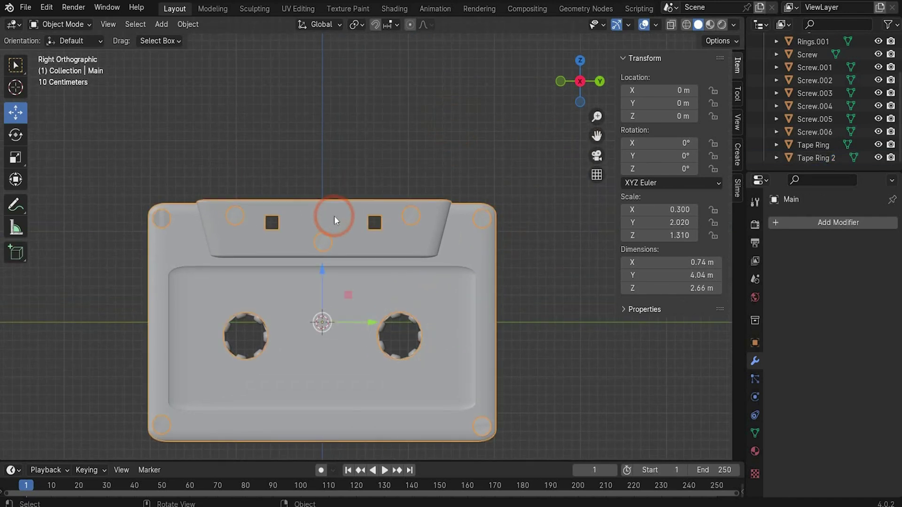
scroll(822, 103, "up", 3)
left_click(580, 60)
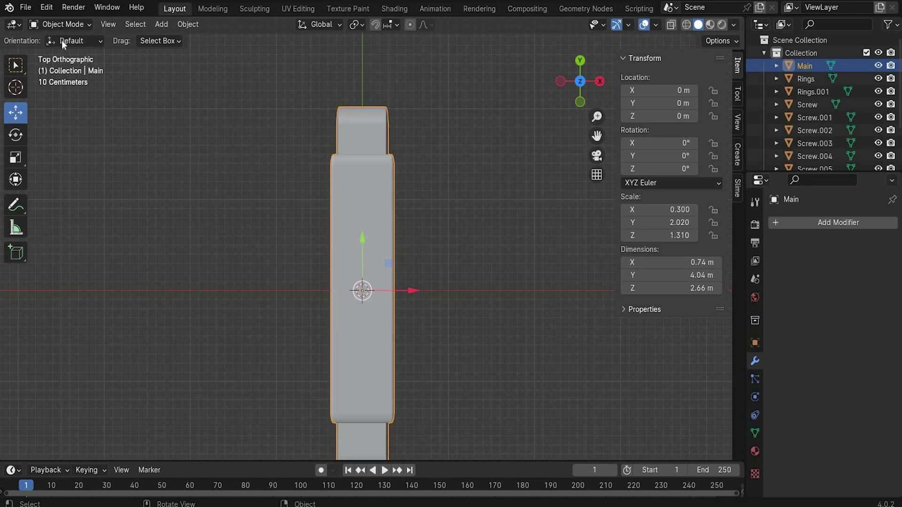
left_click(60, 24)
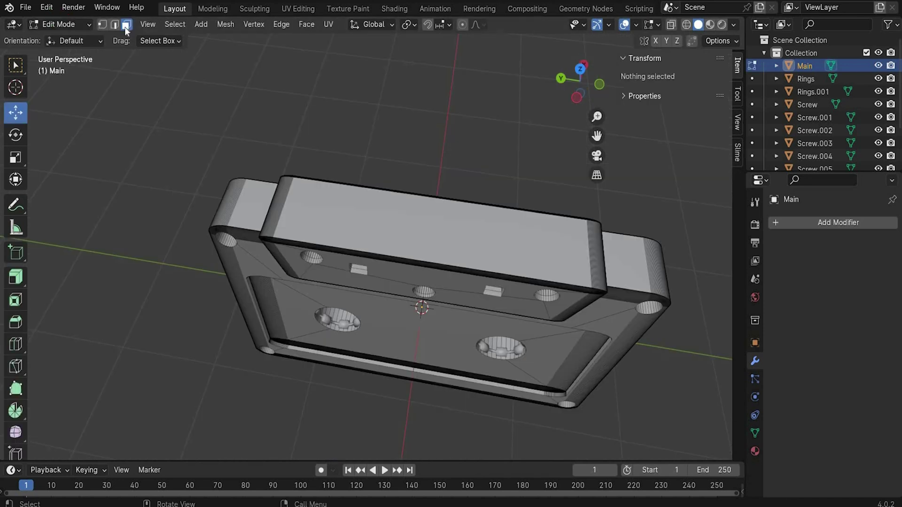
scroll(377, 204, "up", 1)
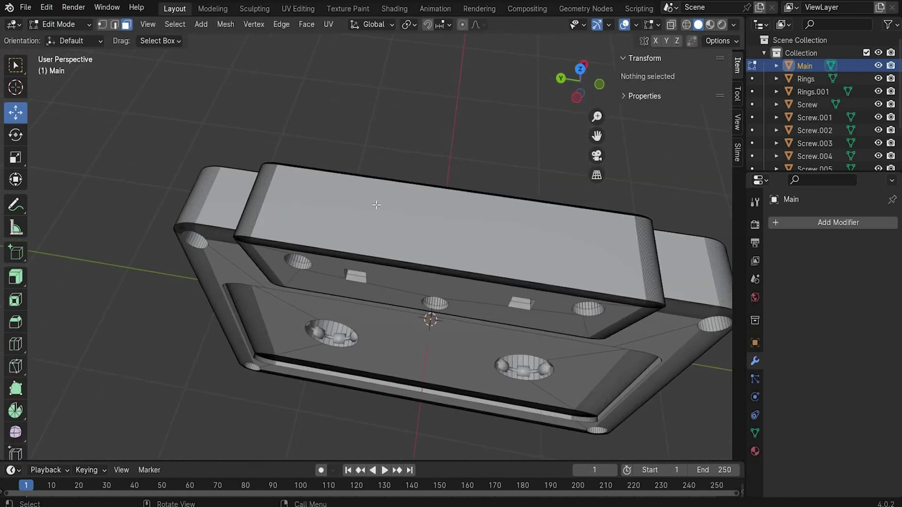
left_click(415, 198)
left_click_drag(447, 191, 446, 192)
left_click_drag(569, 89, 475, 229)
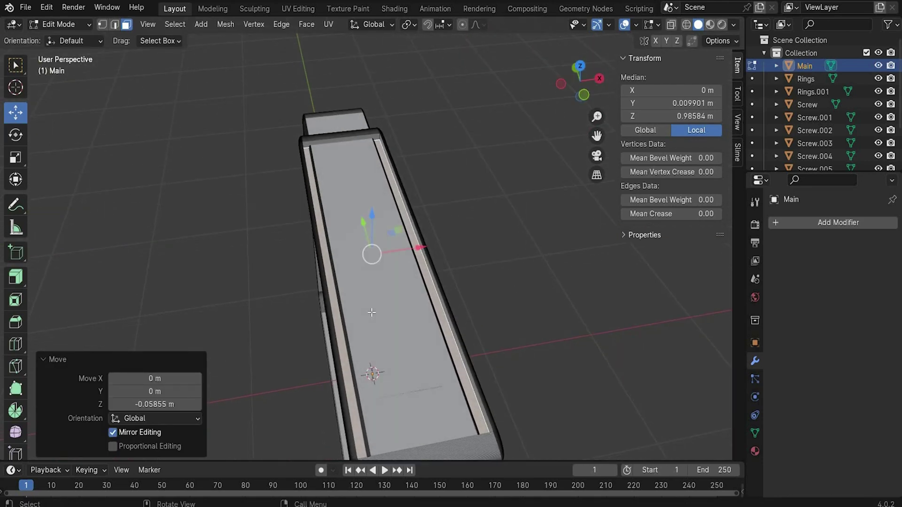
- Select the large centre face between the strips and knife-cut straight across it near its +Y end
left_click(370, 312)
left_click_drag(565, 84, 583, 75)
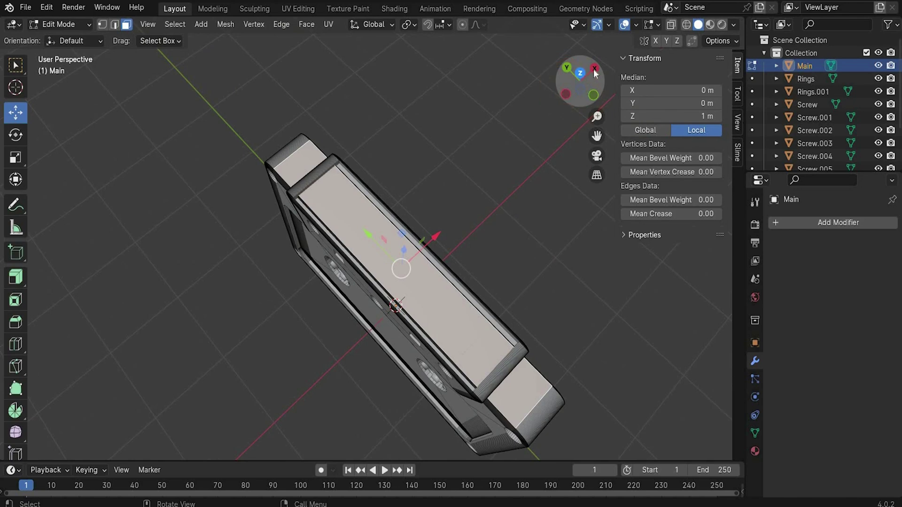
left_click(580, 73)
left_click(15, 367)
scroll(165, 219, "up", 7)
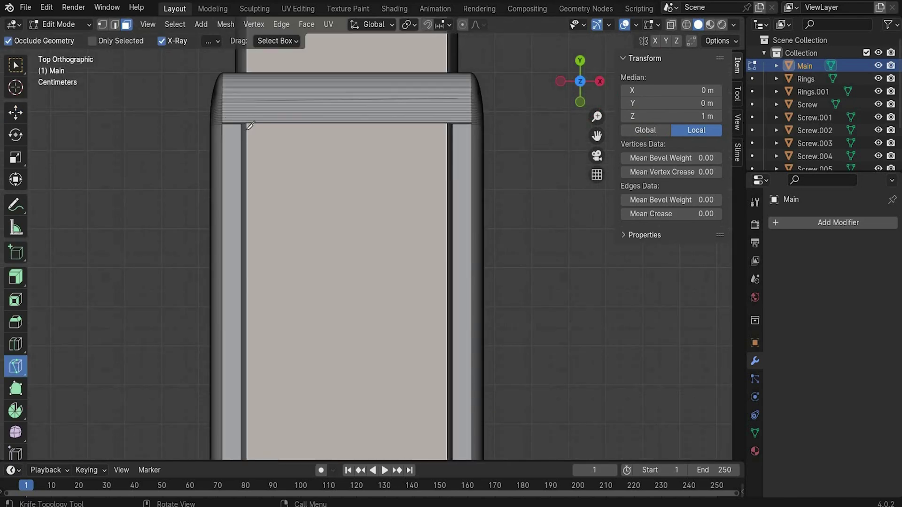
left_click(245, 131)
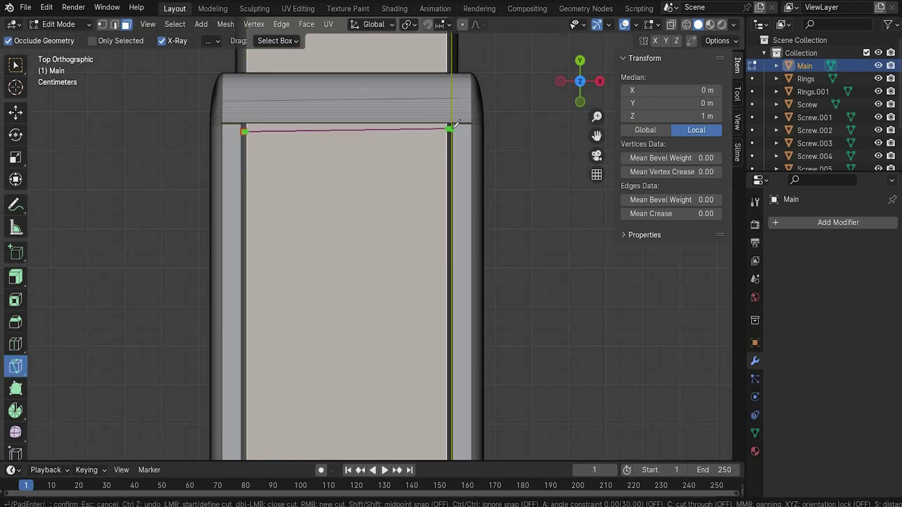
left_click(450, 128)
key("Return")
scroll(497, 128, "down", 4)
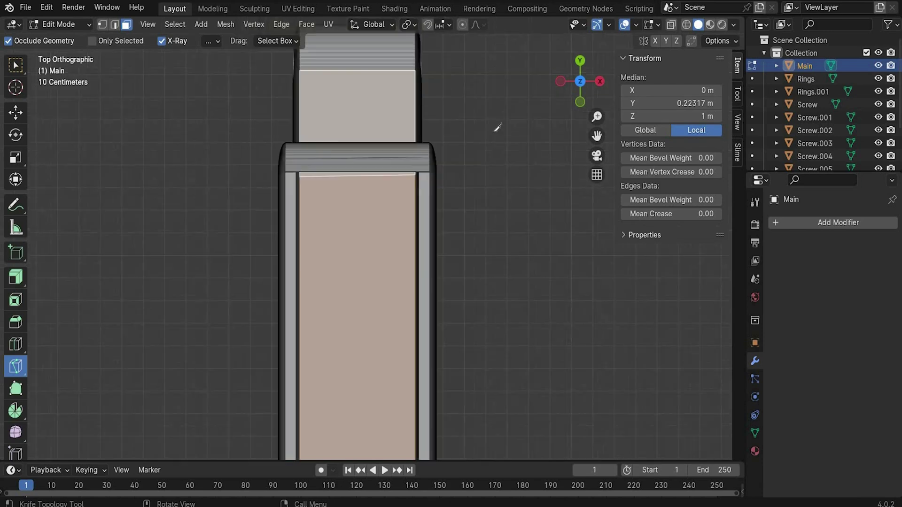
- Knife-cut across the same centre face near its -Y end and clear the selection
left_click_drag(596, 136, 484, 225)
scroll(244, 387, "up", 4)
left_click(231, 390)
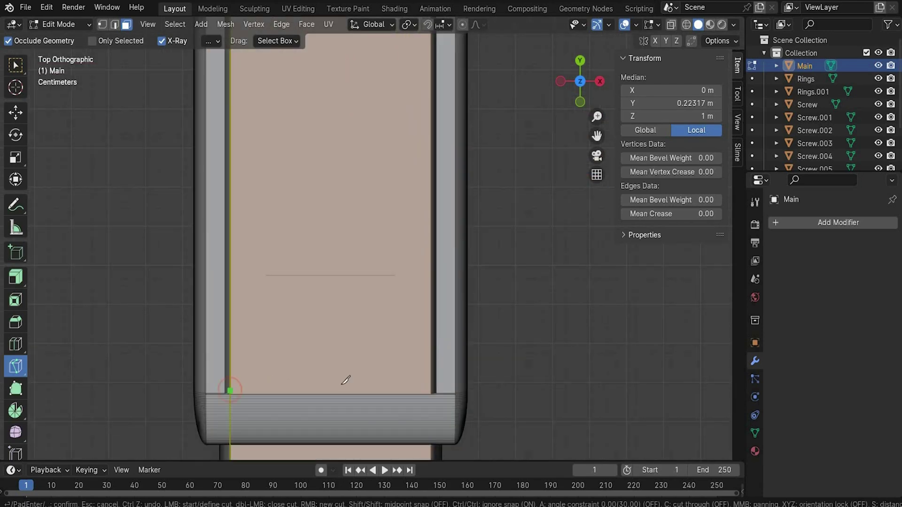
left_click(15, 113)
key("alt+a")
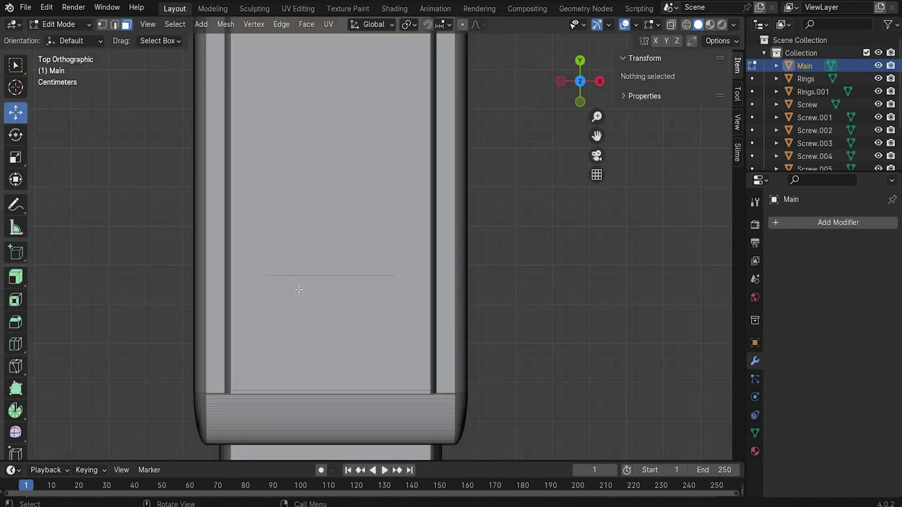
- Select the centre face between the two knife cuts and separate it from Main into its own object
left_click(298, 290)
scroll(298, 290, "down", 5)
left_click_drag(580, 81, 704, 53)
left_click_drag(596, 136, 697, 169)
key("ctrl+f")
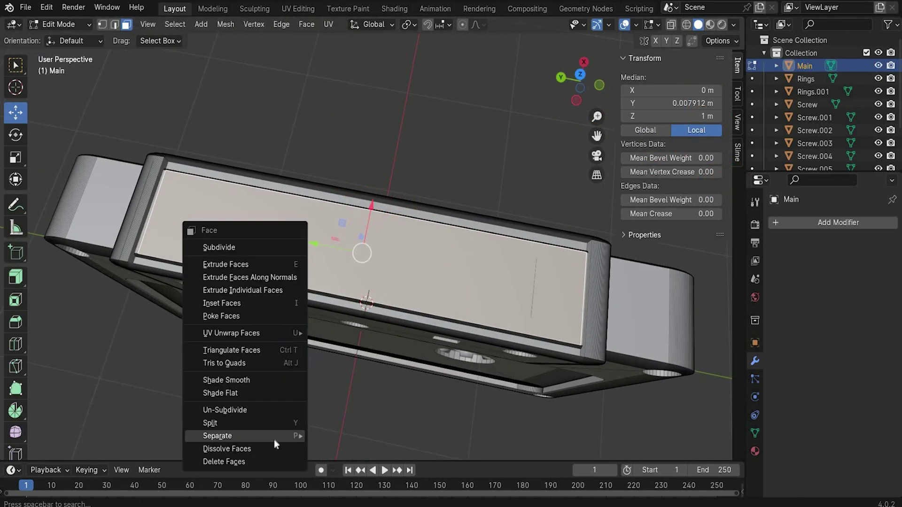
mouse_move(274, 439)
left_click(356, 435)
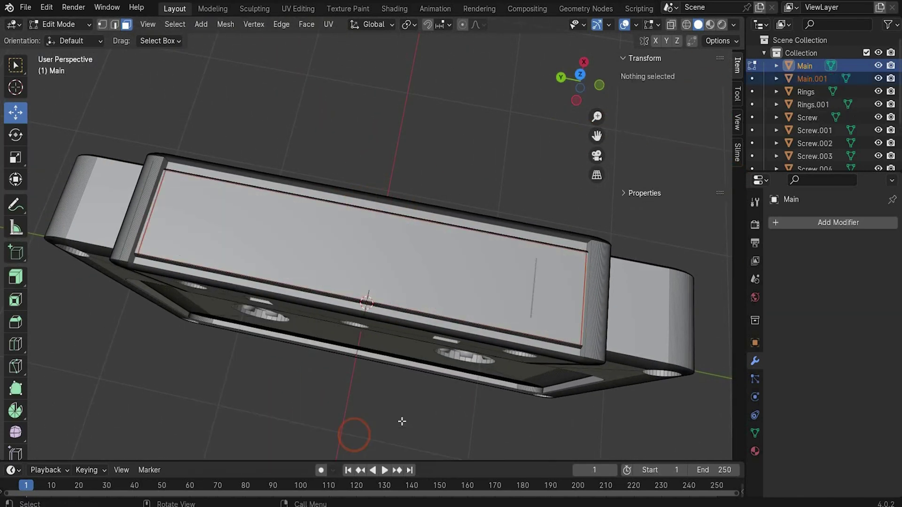
- Check the separated face's visibility and rename the object as Tape
left_click(877, 78)
left_click(820, 79)
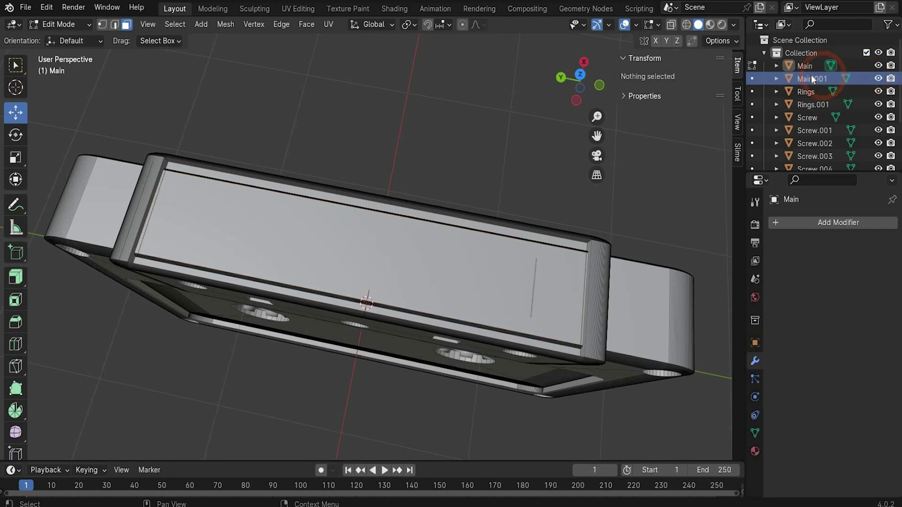
double_click(818, 77)
type("Tap")
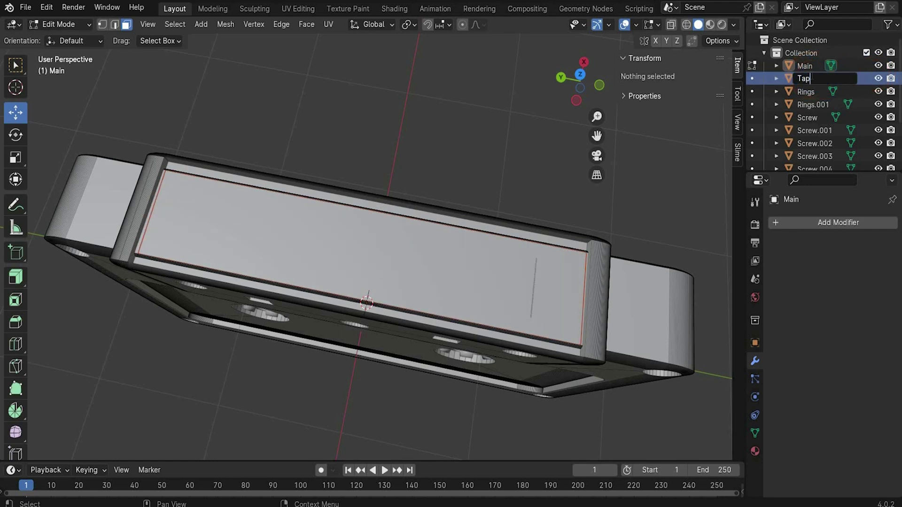
type("e")
key("Return")
- Edit the Tape object and scale its whole mesh by 1.083 along Y, returning to Object Mode
left_click(61, 24)
left_click(76, 41)
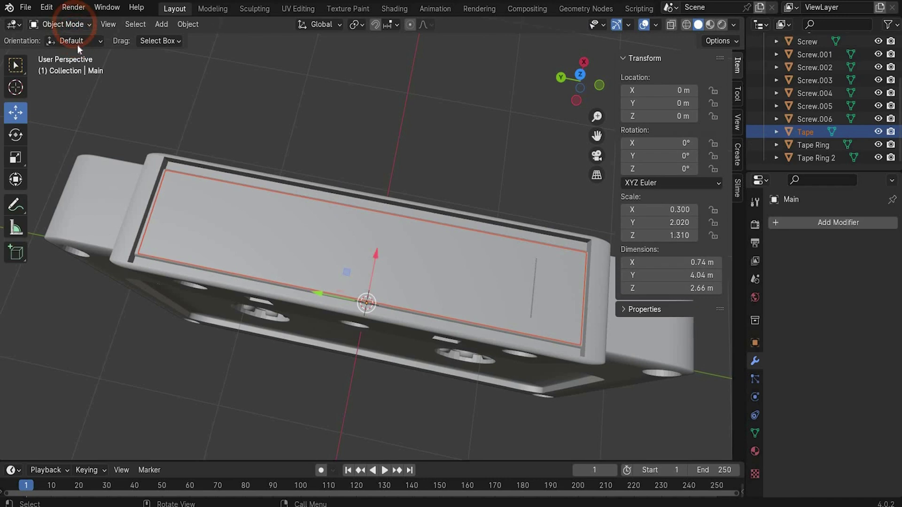
left_click(75, 25)
left_click(802, 132)
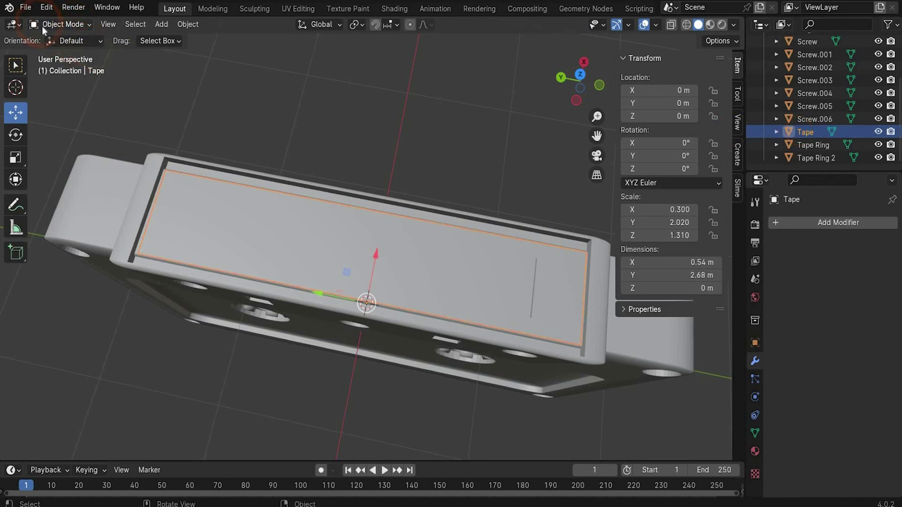
left_click(55, 26)
left_click(60, 54)
left_click(307, 138)
key("a")
left_click(15, 157)
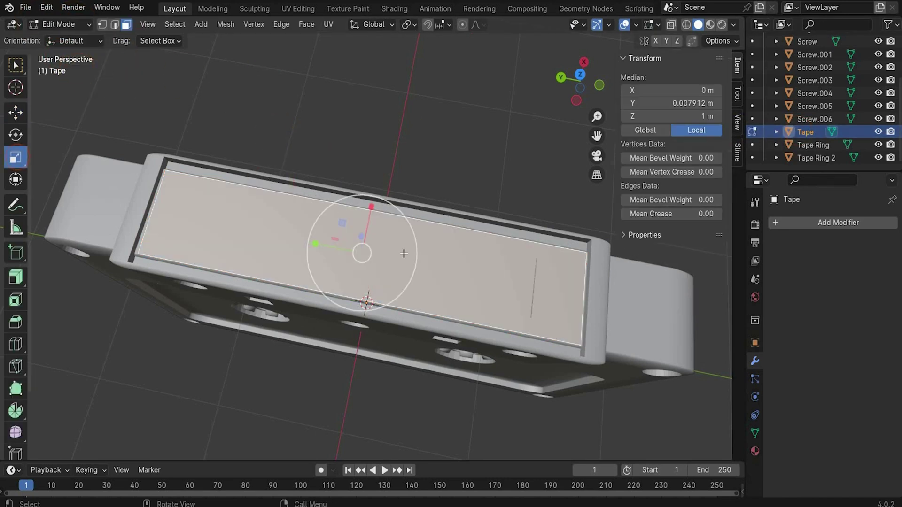
left_click_drag(315, 244, 586, 308)
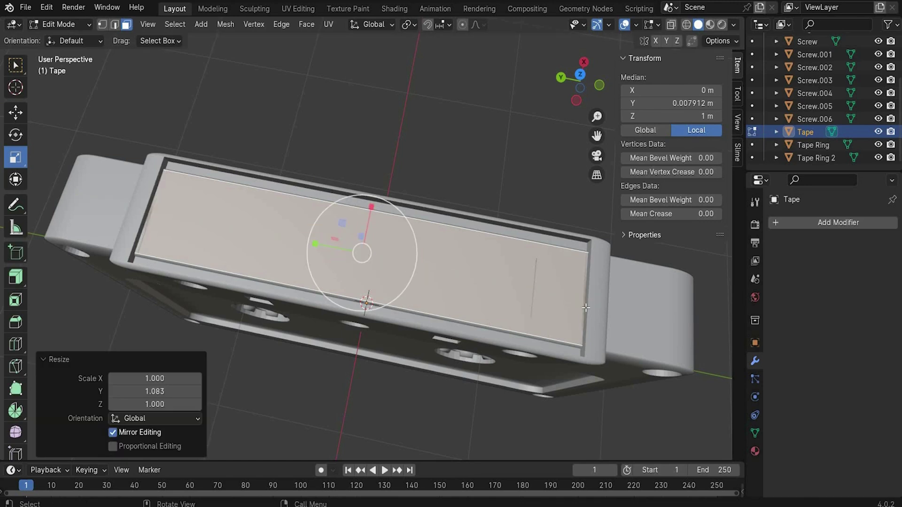
left_click(61, 24)
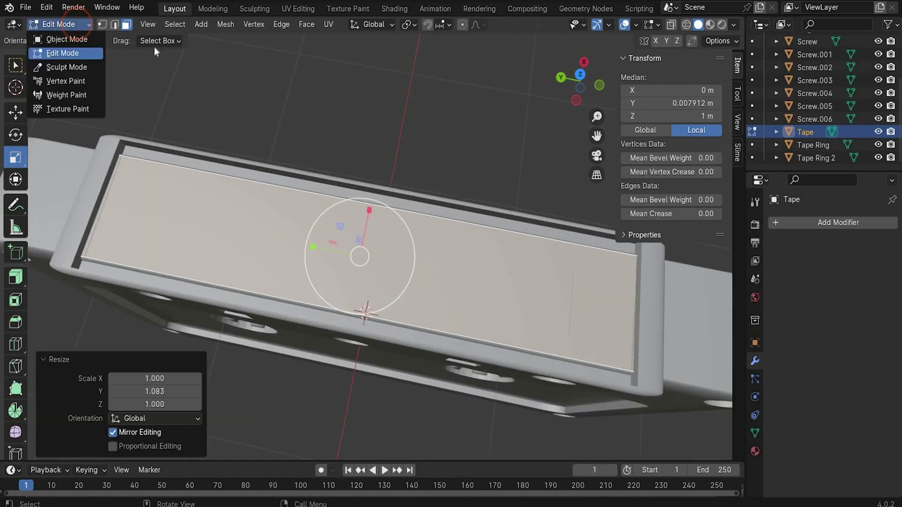
left_click(61, 37)
- Edit the Main object and delete the narrow leftover face at one end of the recess beside the tape strip
scroll(827, 81, "up", 5)
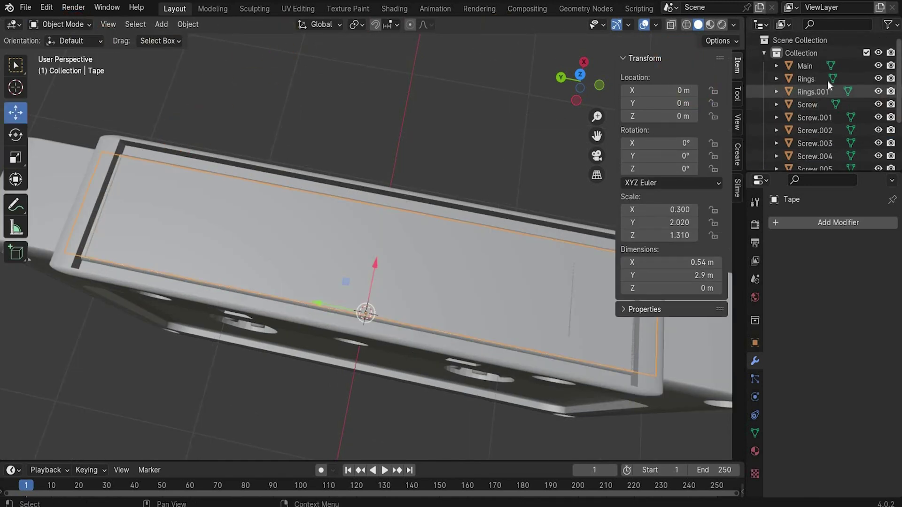
left_click(800, 67)
left_click(66, 22)
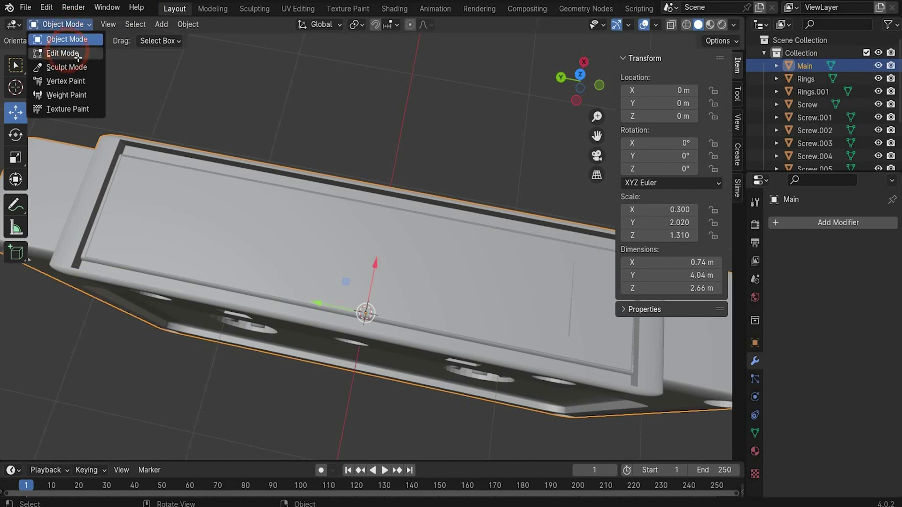
left_click(59, 50)
left_click_drag(585, 73, 580, 108)
left_click(135, 87)
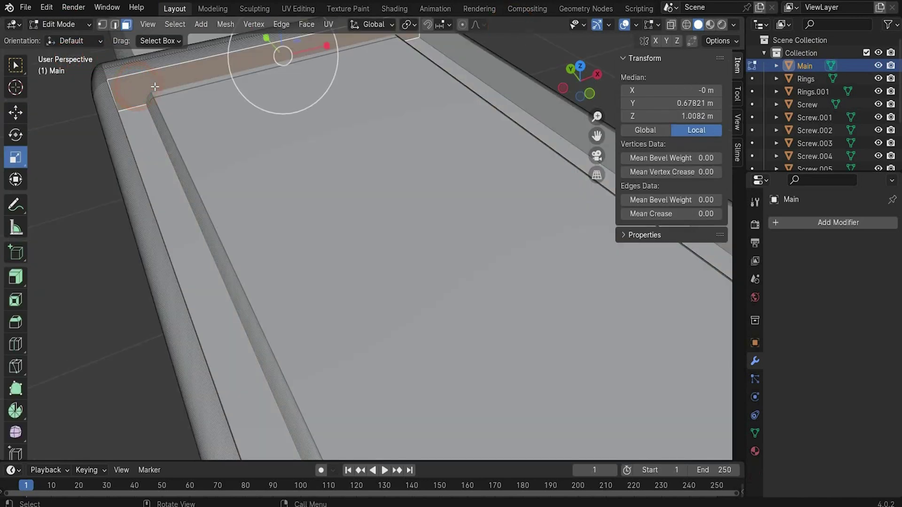
key("x")
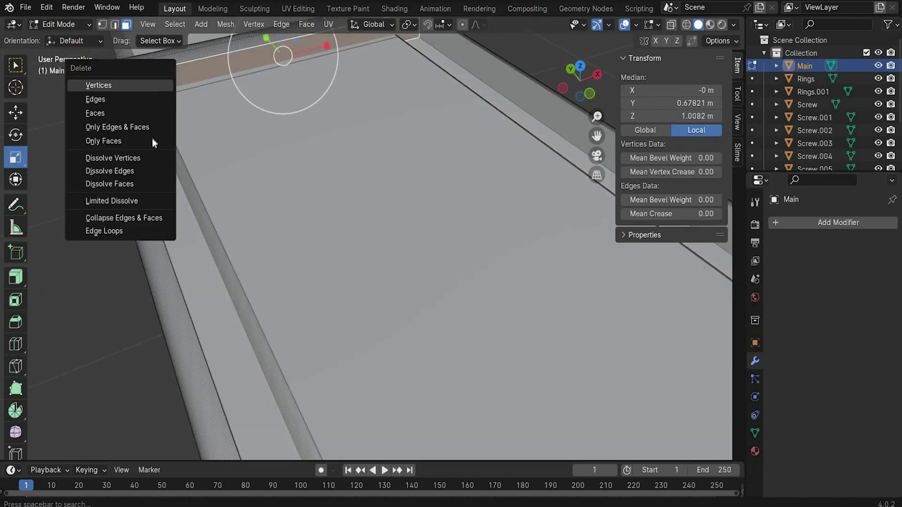
left_click(151, 110)
scroll(157, 103, "down", 5)
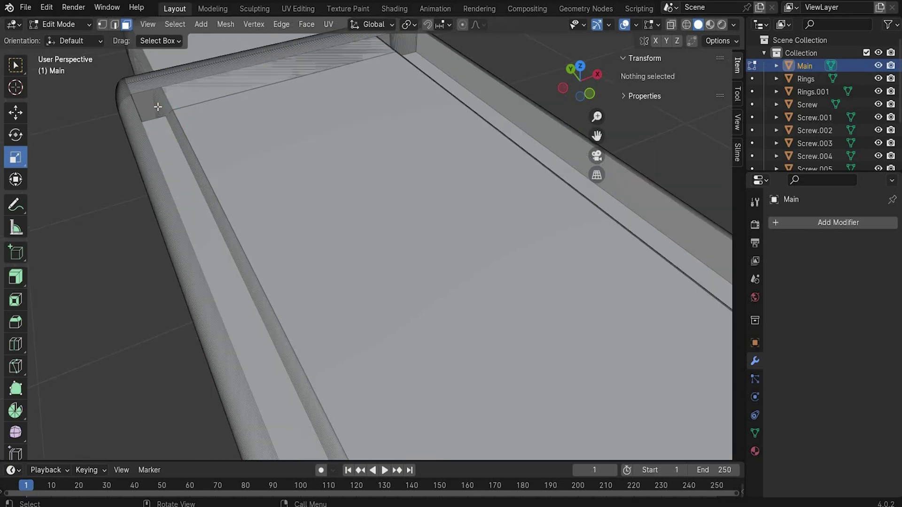
- Delete the matching leftover face at the opposite end of Main's recess
left_click_drag(582, 87, 751, 84)
scroll(561, 129, "up", 2)
scroll(561, 129, "up", 2)
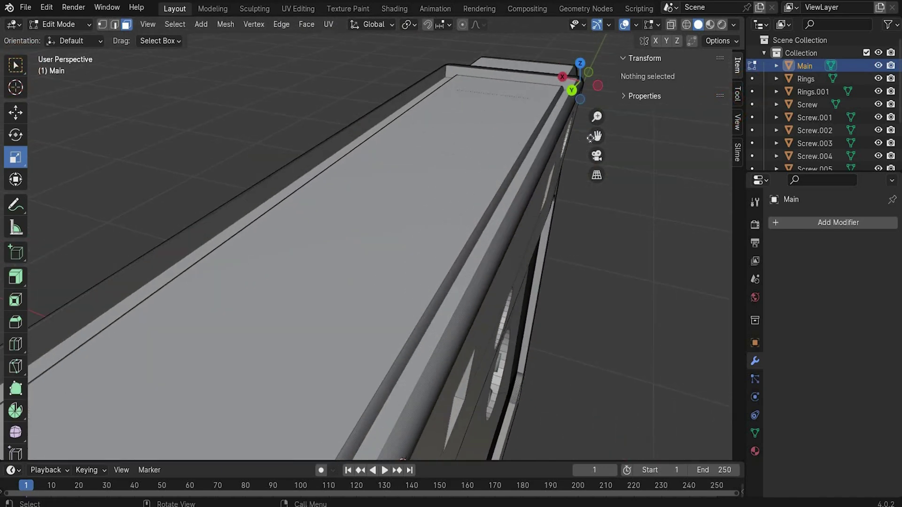
left_click_drag(589, 135, 570, 158)
left_click(491, 101)
key("x")
left_click(492, 118)
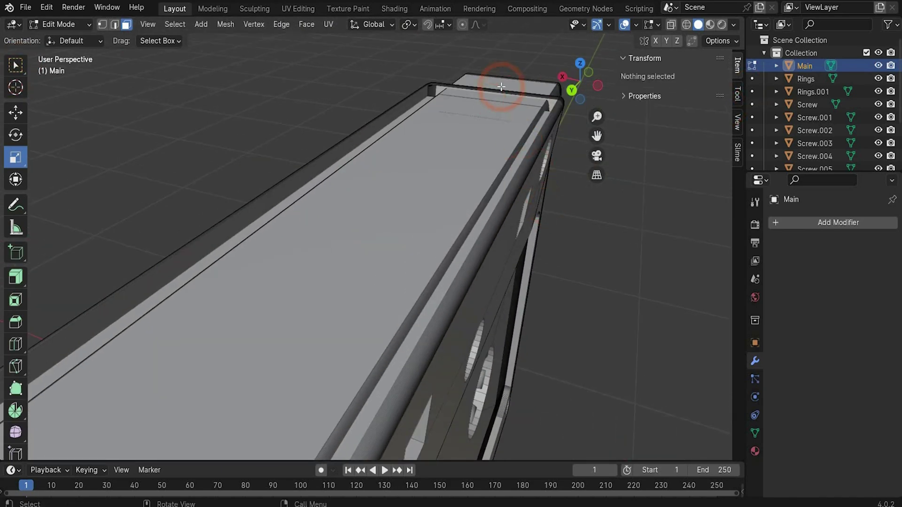
- Add a camera from the right orthographic view and position it at about X 9.39 m, Y 0.35 m, Z 1.07 m
left_click_drag(563, 79, 525, 94)
middle_click_drag(525, 93, 335, 246)
left_click(335, 246)
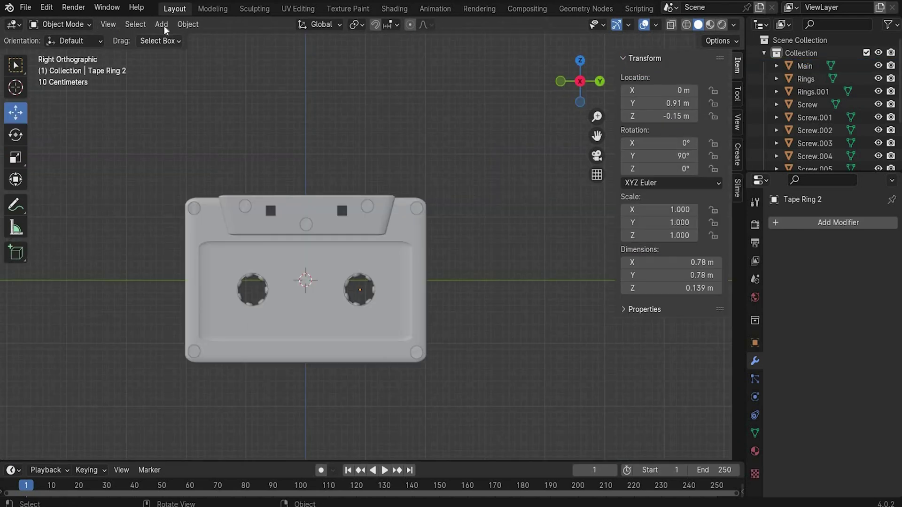
left_click(161, 24)
left_click(181, 224)
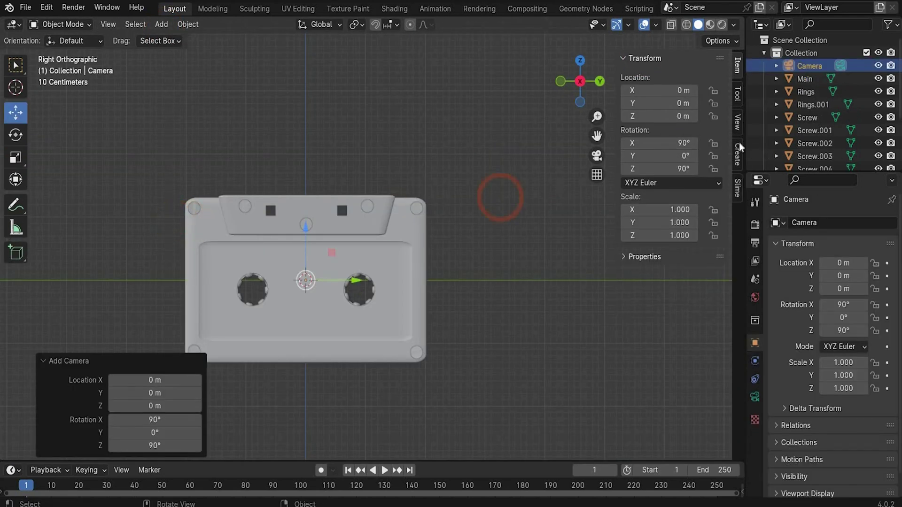
left_click(597, 155)
left_click_drag(654, 116, 671, 116)
left_click_drag(650, 103, 699, 91)
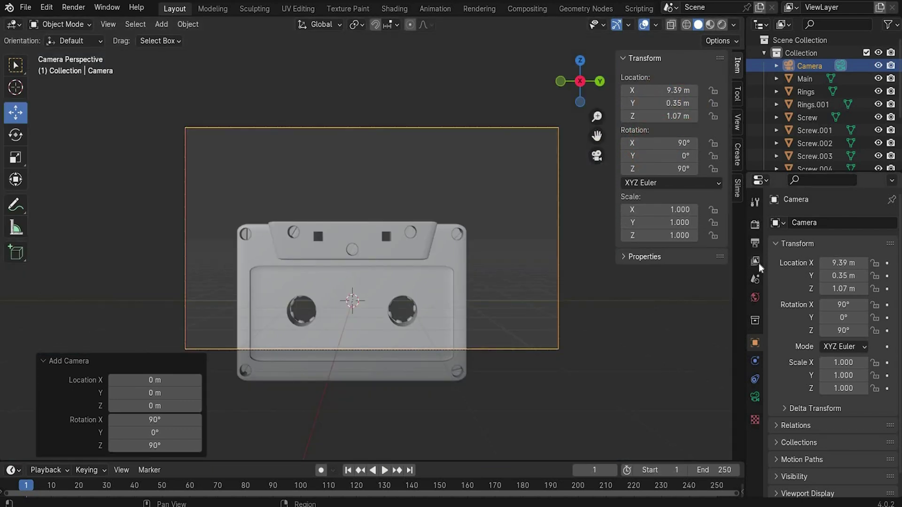
- Set the render output resolution to 1080 x 1350 px
left_click(756, 261)
left_click(754, 242)
left_click(836, 239)
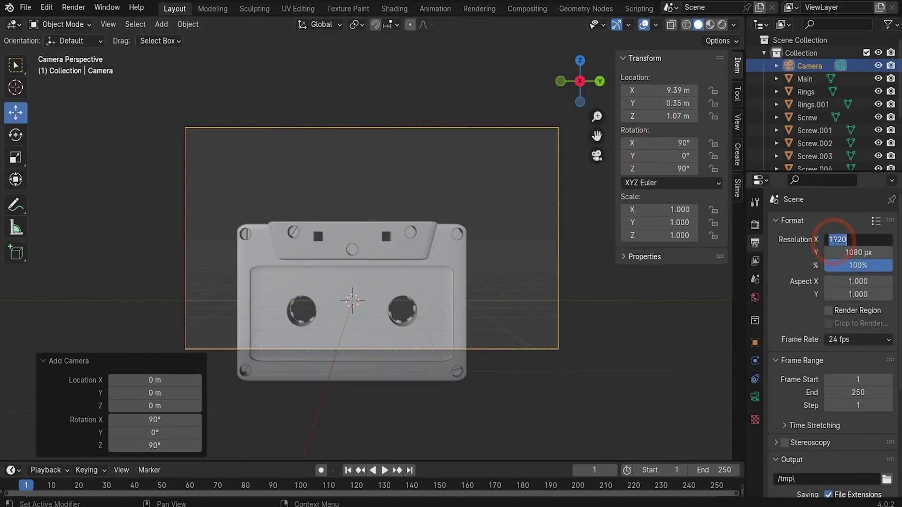
type("1080")
key("Return")
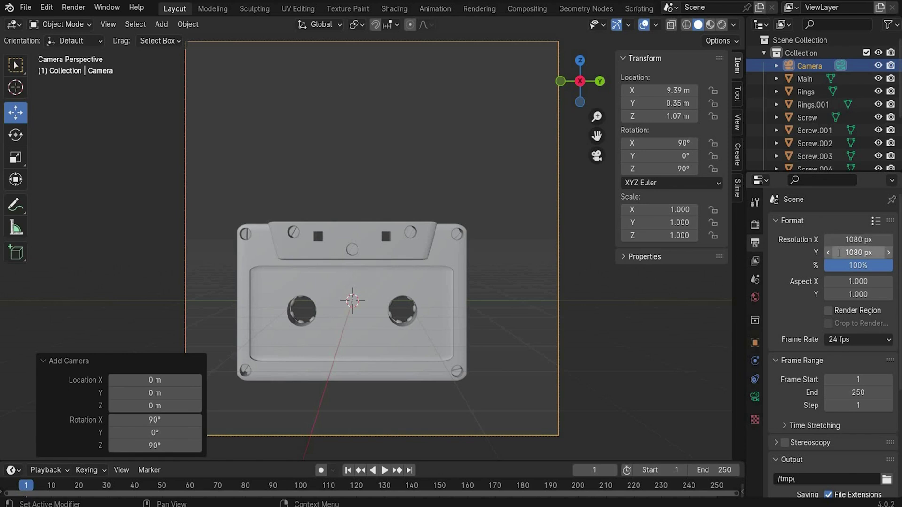
left_click(838, 253)
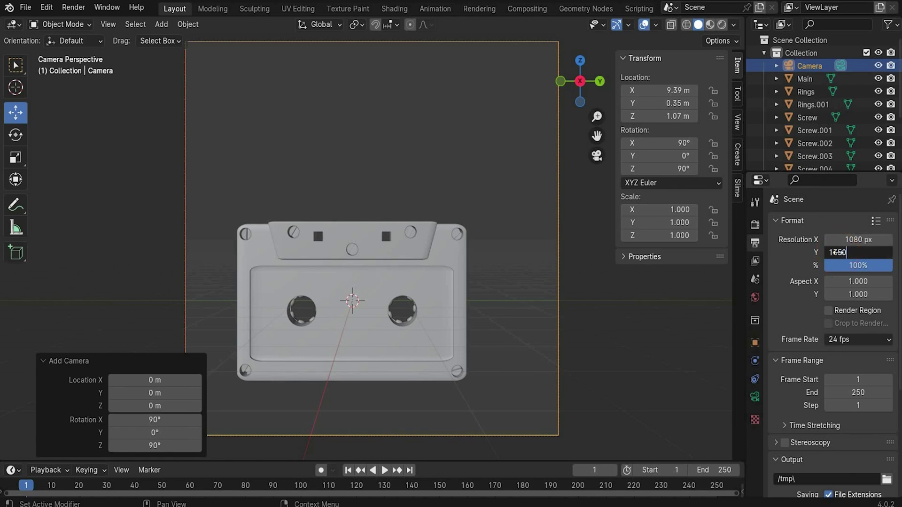
key("Return")
- Rotate the camera to -90° on Y and centre the cassette in frame at about X 7.73 m, Y -0.03 m, Z 0.03 m
left_click(686, 152)
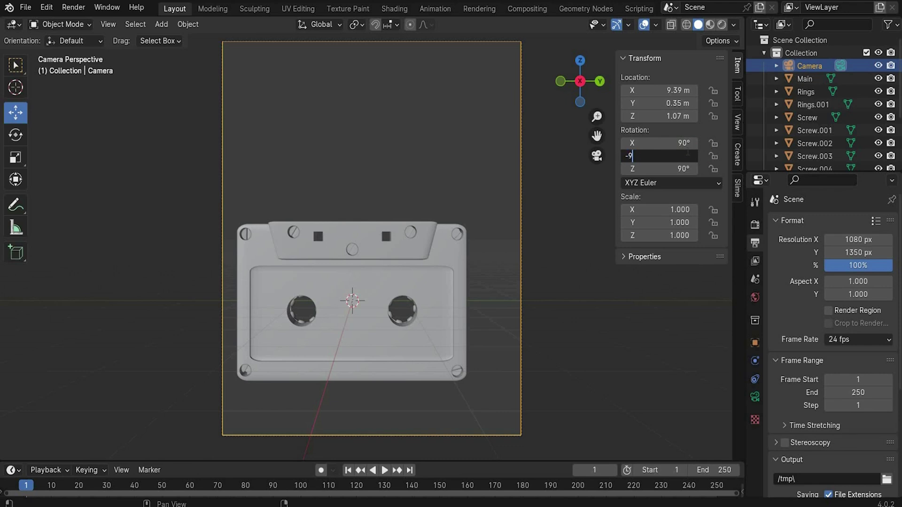
type("-90")
key("Return")
mouse_move(678, 116)
left_mouse_down()
mouse_move(645, 116)
mouse_move(688, 103)
mouse_move(675, 103)
left_mouse_up()
left_click_drag(679, 90, 652, 91)
- Add a mesh plane and set its Y rotation to 90° so it faces the camera
left_click(161, 24)
mouse_move(178, 36)
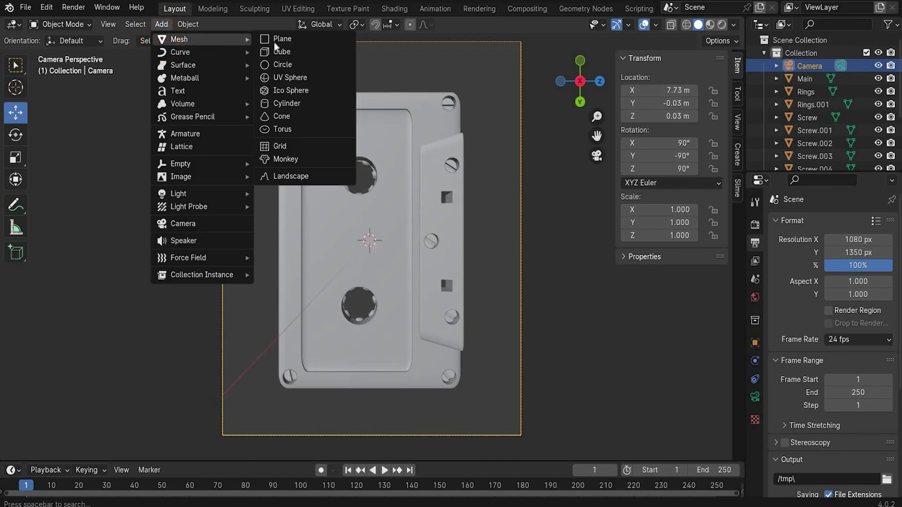
left_click(275, 42)
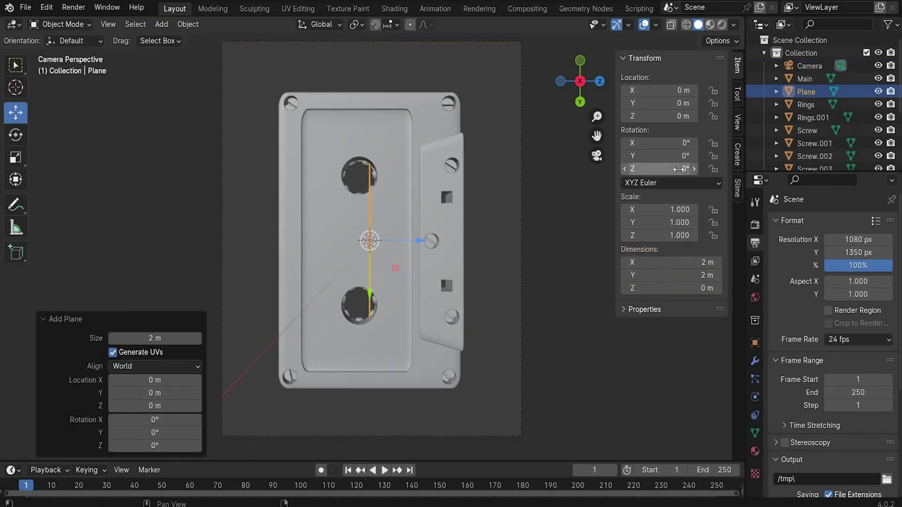
double_click(672, 155)
type("40d")
key("Return")
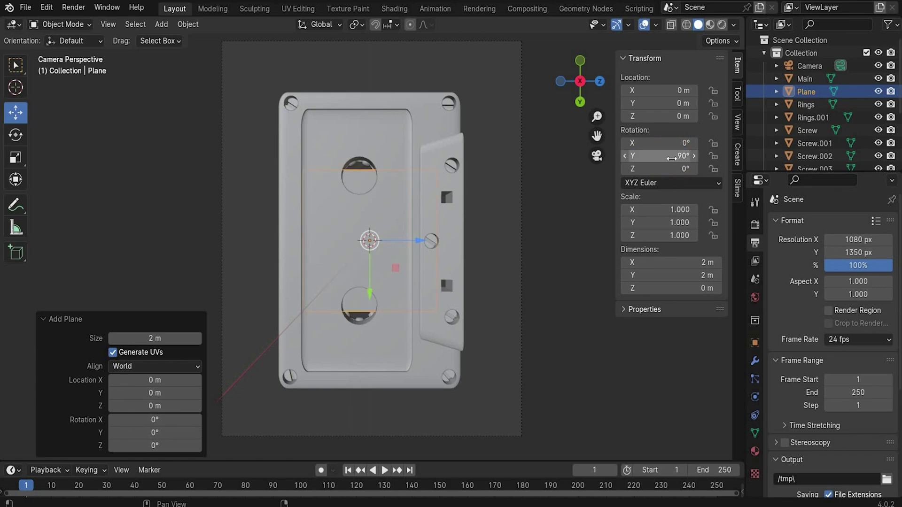
- Move the plane behind the cassette along X to about -2.66 m
left_click(595, 161)
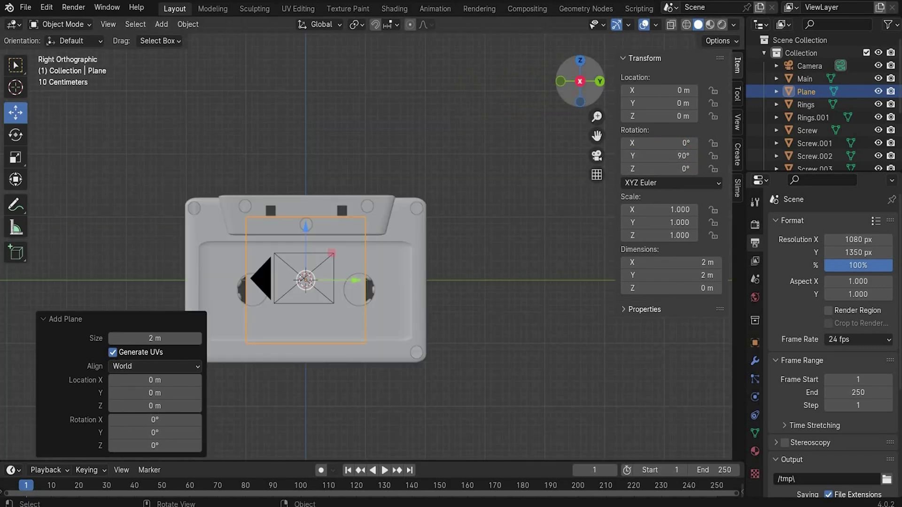
left_click_drag(582, 89, 549, 273)
middle_click_drag(551, 278, 200, 264)
key("g")
key("x")
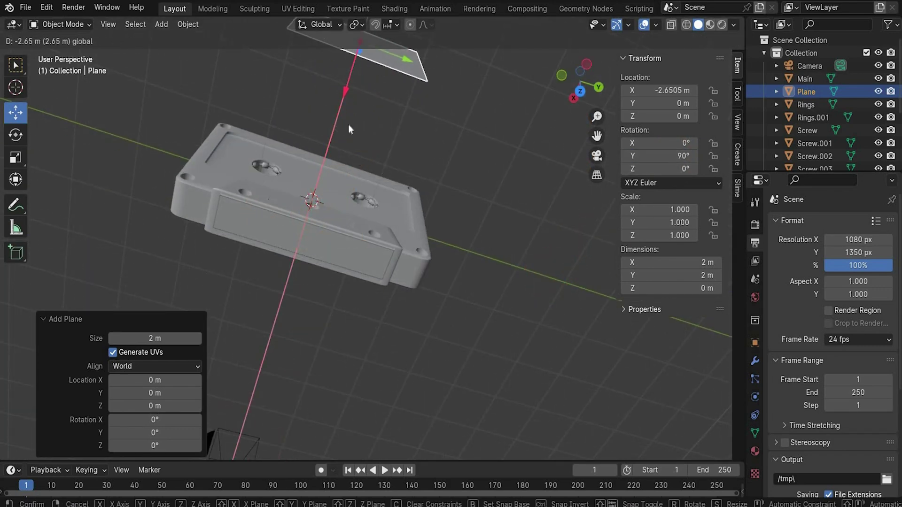
left_click(433, 125)
- Scale the backdrop plane by about 4.37 along global Z and 4.47 along Y to fill the camera frame
left_click(597, 156)
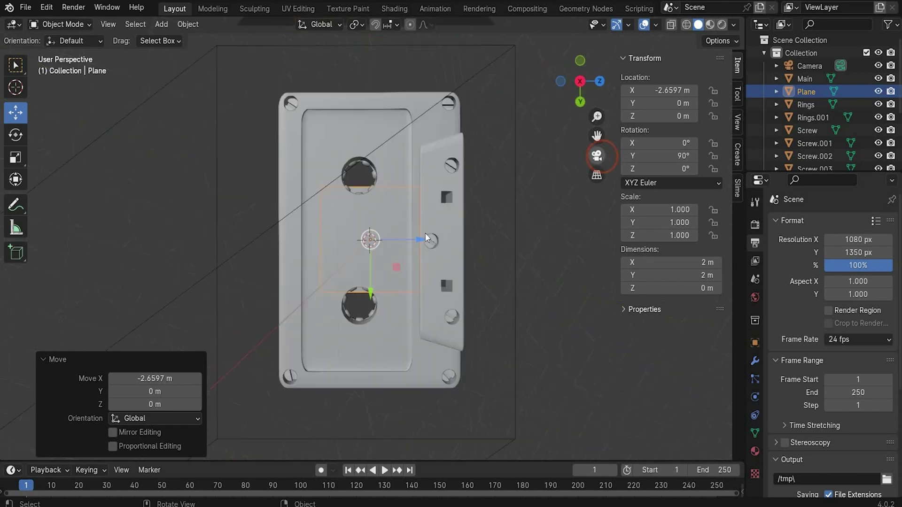
key("s")
left_click_drag(412, 240, 549, 237)
key("s")
key("y")
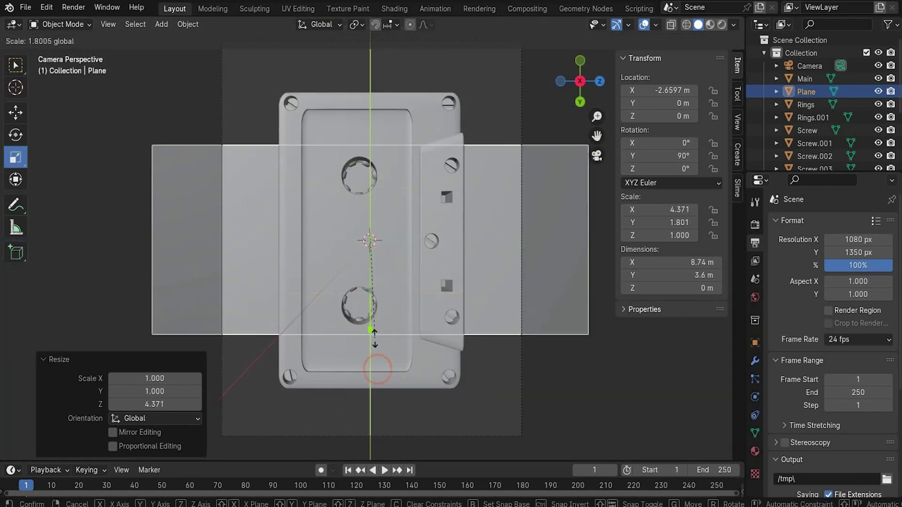
left_click(373, 77)
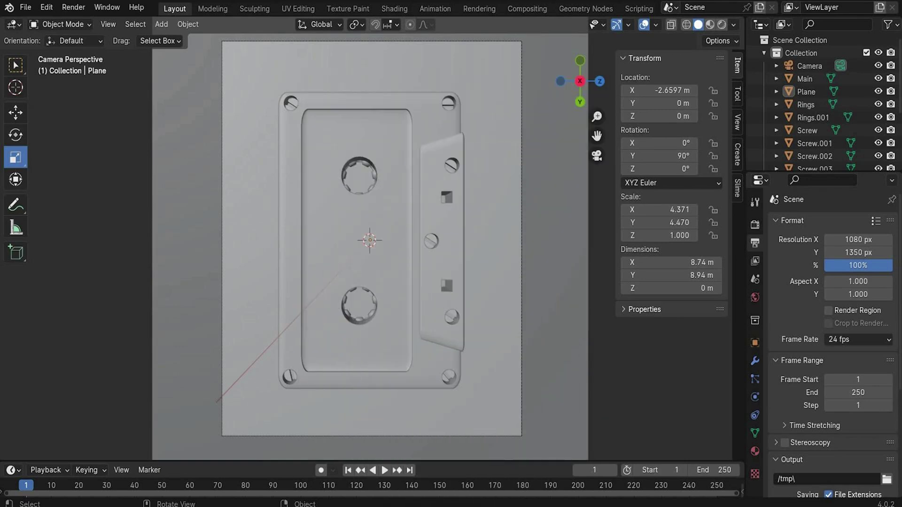
- Hide the viewport's sidebar, split the viewport vertically and turn the second area into a Shader Editor
left_click_drag(620, 164, 738, 167)
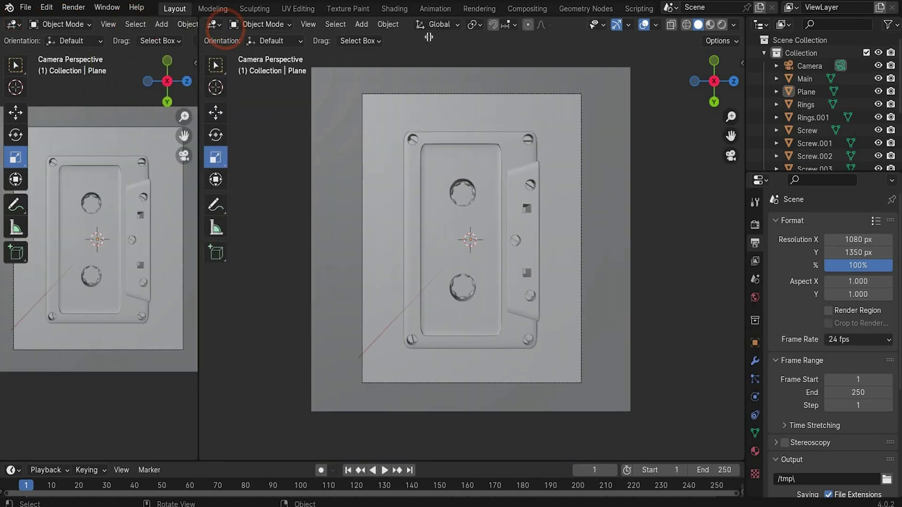
left_click(430, 31)
left_click(445, 24)
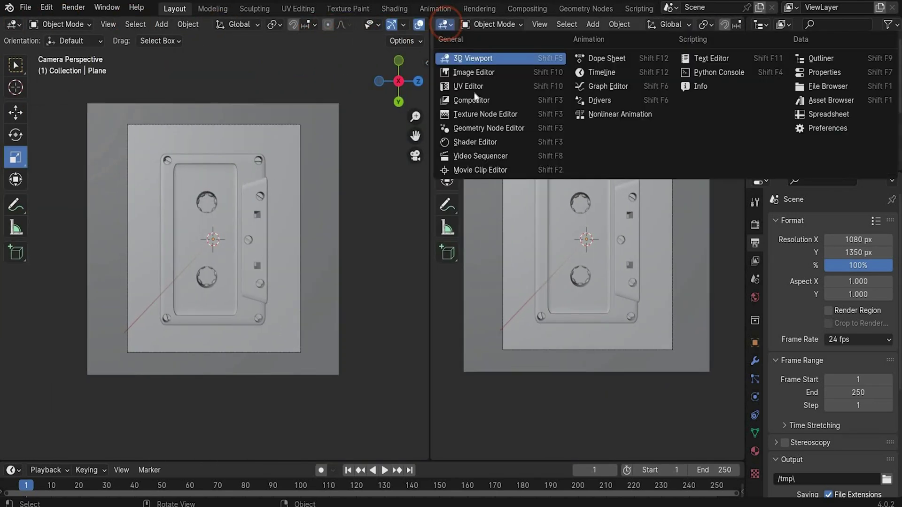
left_click(478, 142)
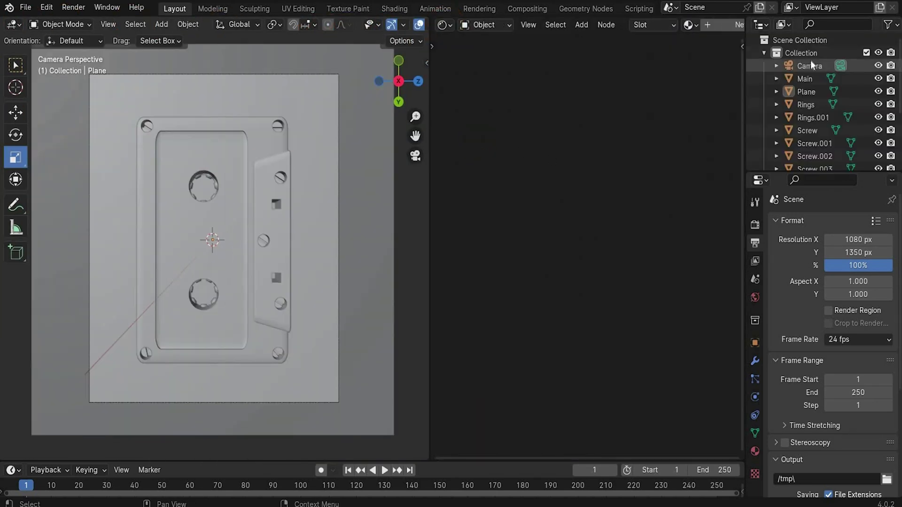
- Show the camera viewport in Rendered shading and resize it beside the Shader Editor
left_click_drag(430, 76, 531, 38)
left_click(506, 25)
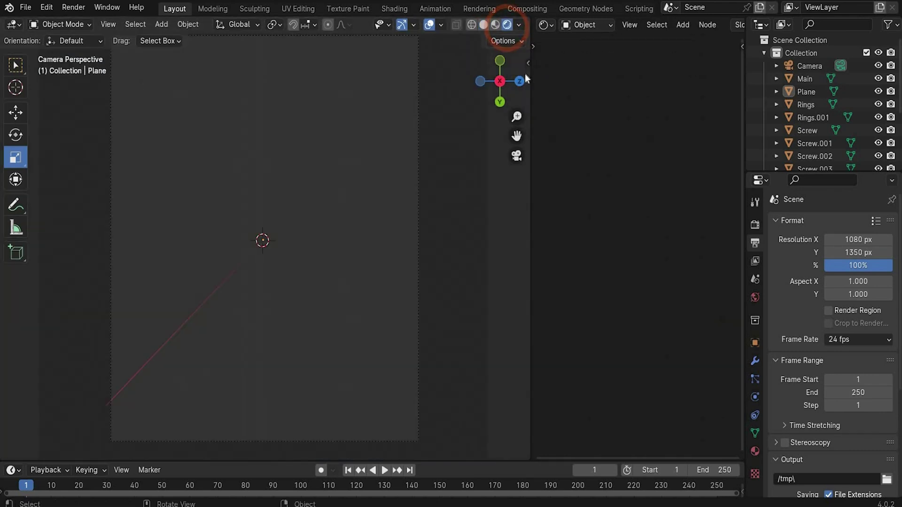
left_click_drag(530, 93, 438, 92)
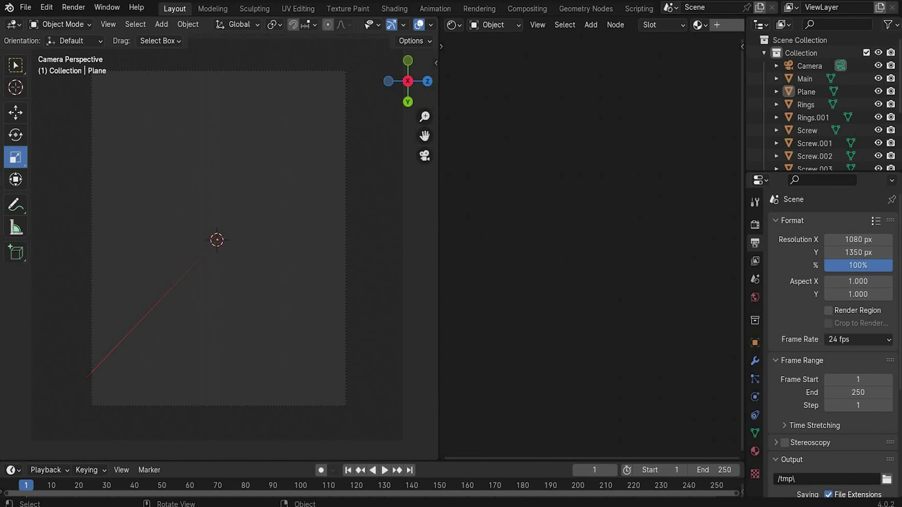
- Select the camera and change the scene's render engine to Cycles
left_click(819, 65)
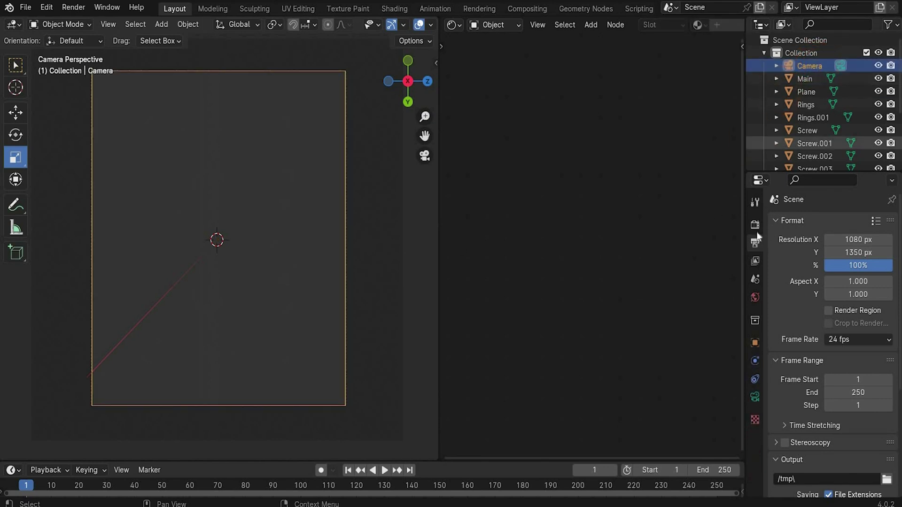
left_click(755, 225)
left_click(838, 222)
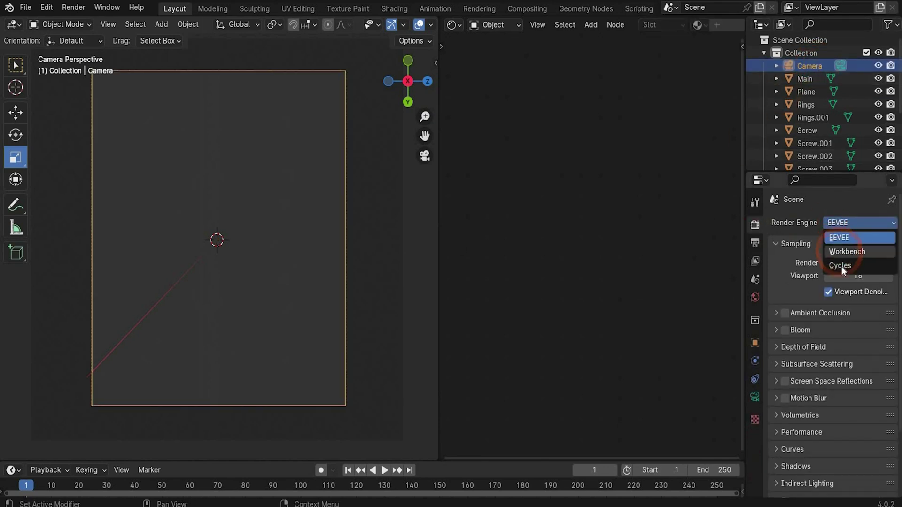
left_click(841, 266)
- Set the maximum samples to 50 for both viewport and render, and enable viewport denoising
left_click(845, 341)
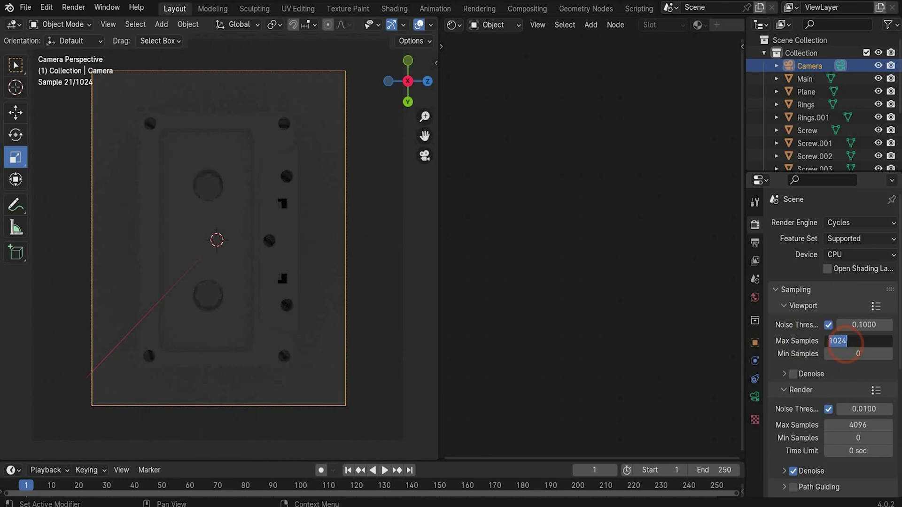
type("50")
key("Return")
left_click(858, 425)
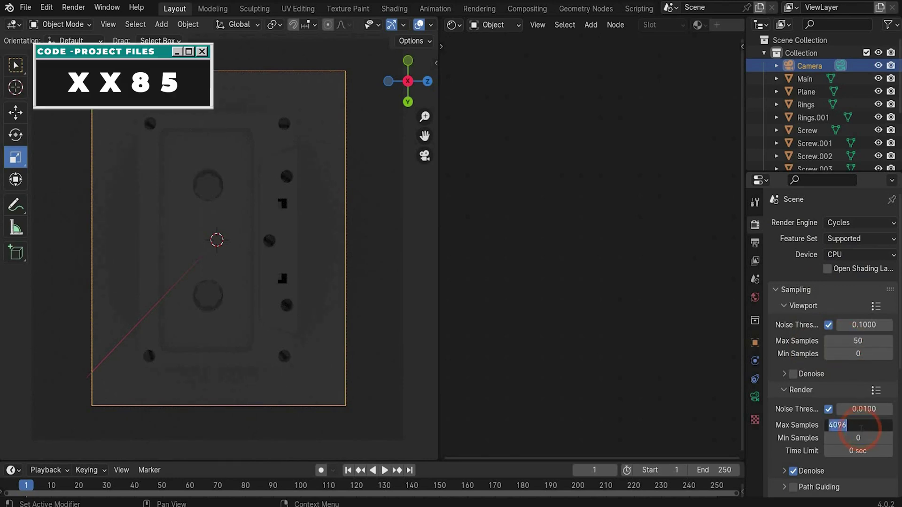
type("50")
key("Return")
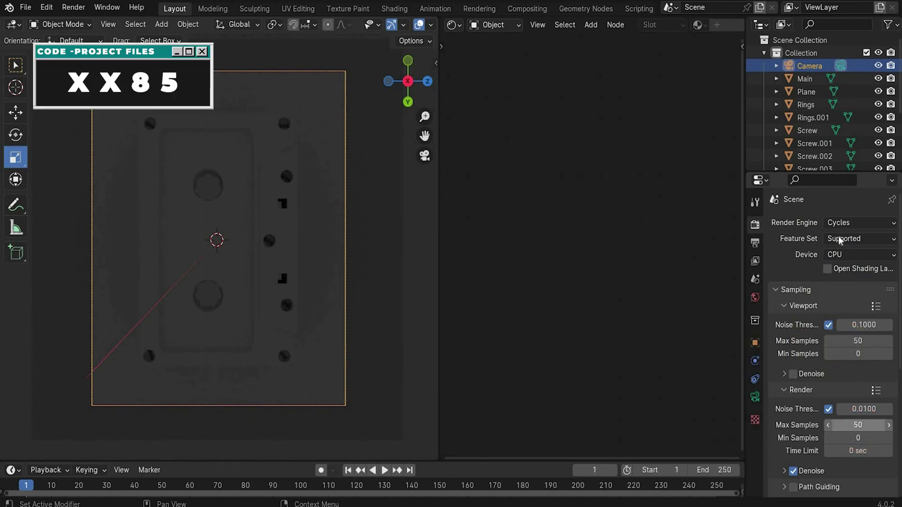
left_click(793, 374)
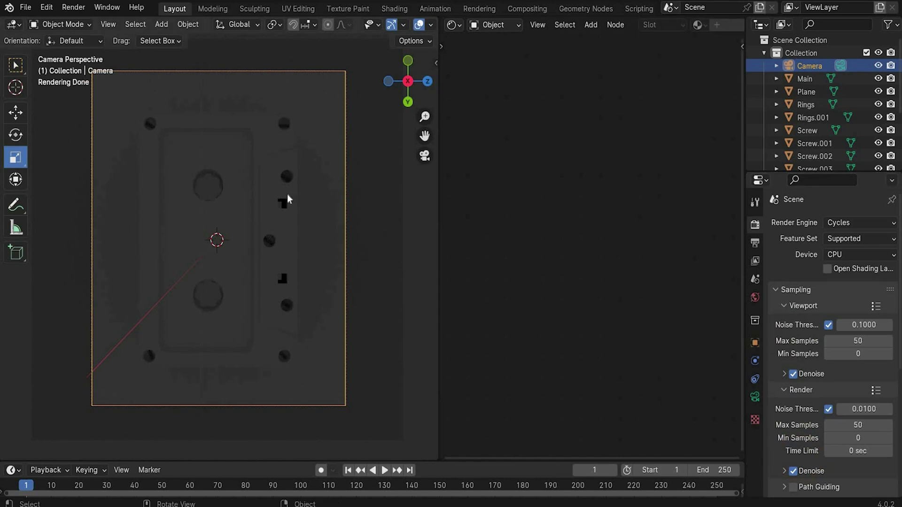
- Switch the Shader Editor to the World shader and frame its Background node
left_click(489, 27)
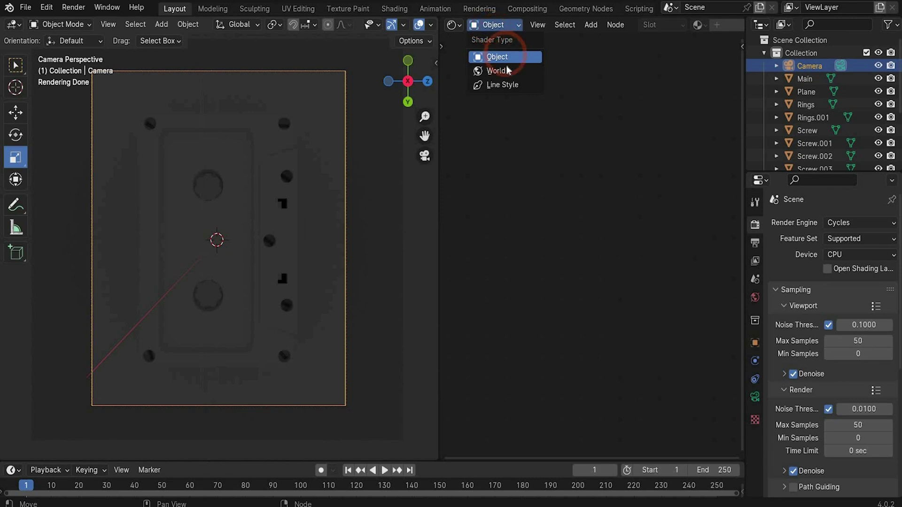
left_click(505, 71)
scroll(602, 278, "up", 5)
middle_click_drag(620, 278, 685, 259)
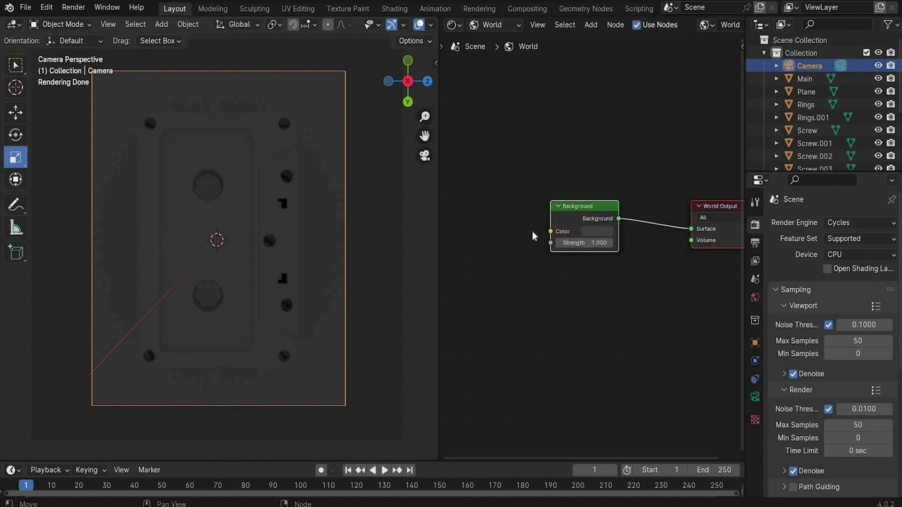
- Add an Environment Texture to the Background node's Color input and load studio.exr from the world studio-lights folder
left_click_drag(550, 231, 533, 231)
type("en")
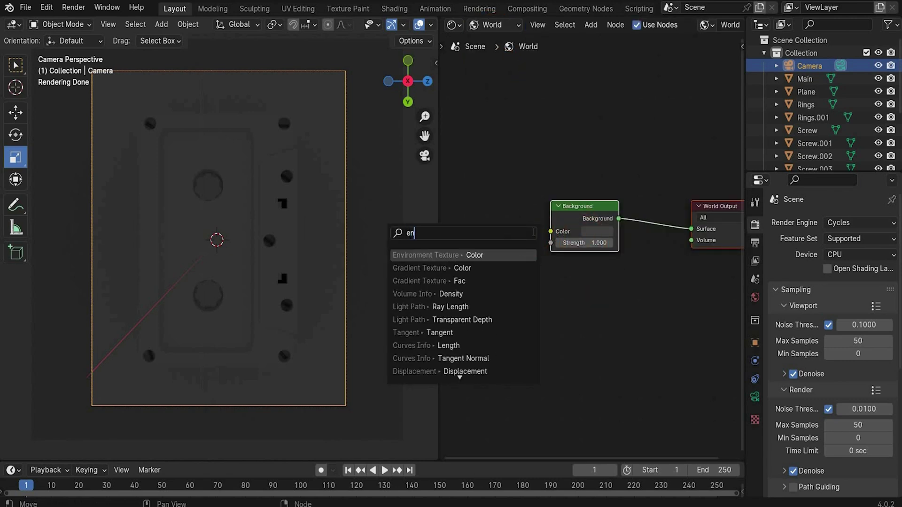
type("ior")
key("Return")
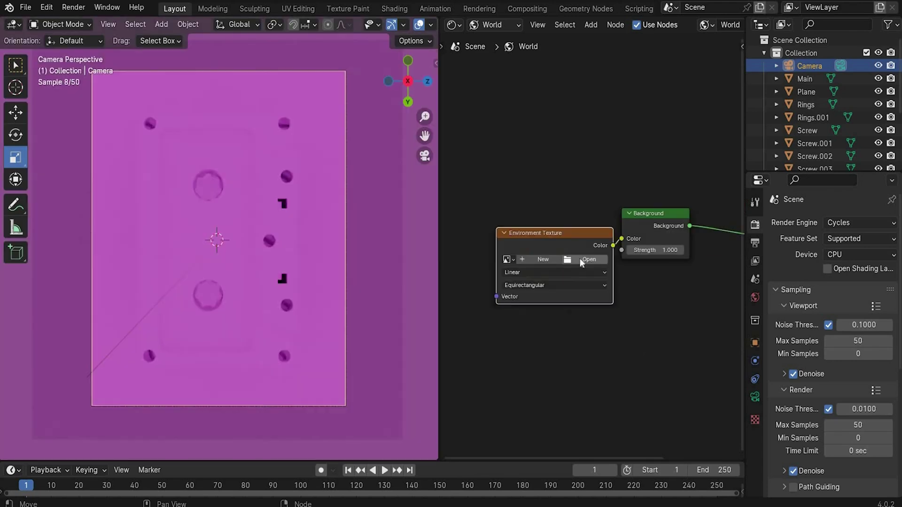
left_click(579, 259)
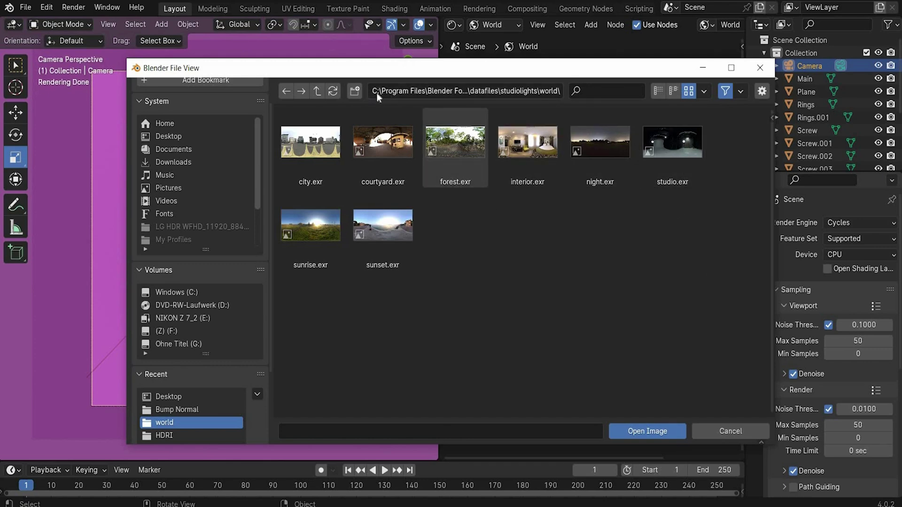
double_click(677, 149)
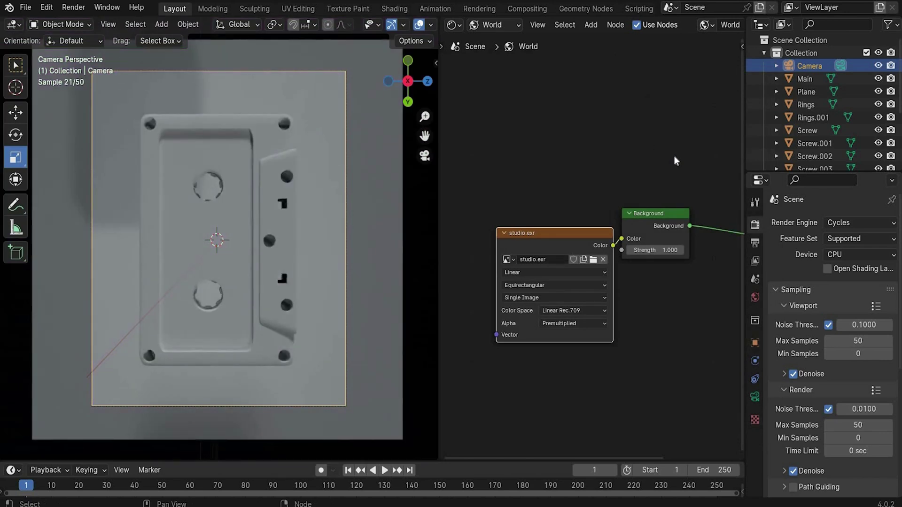
- Add a Mapping node to the studio.exr texture's Vector input and feed it from a Geometry node's Position output
left_click_drag(533, 277, 515, 278)
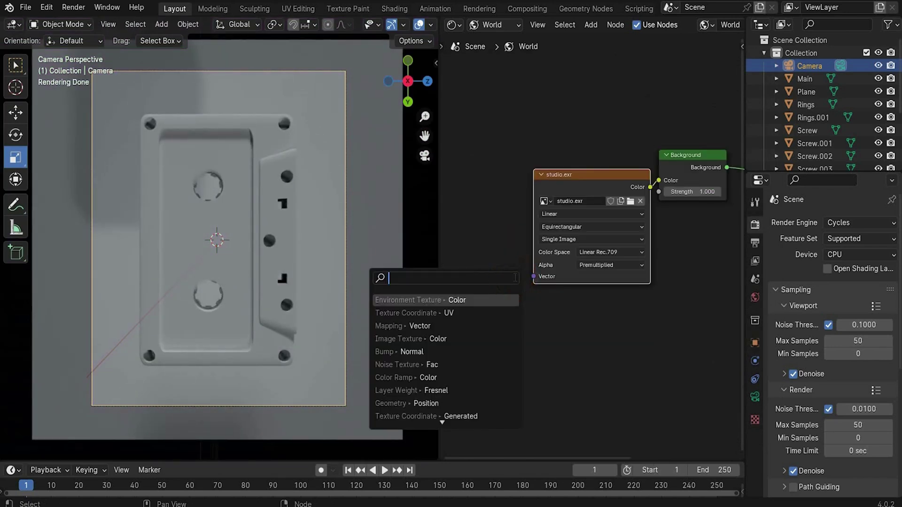
type("mapp")
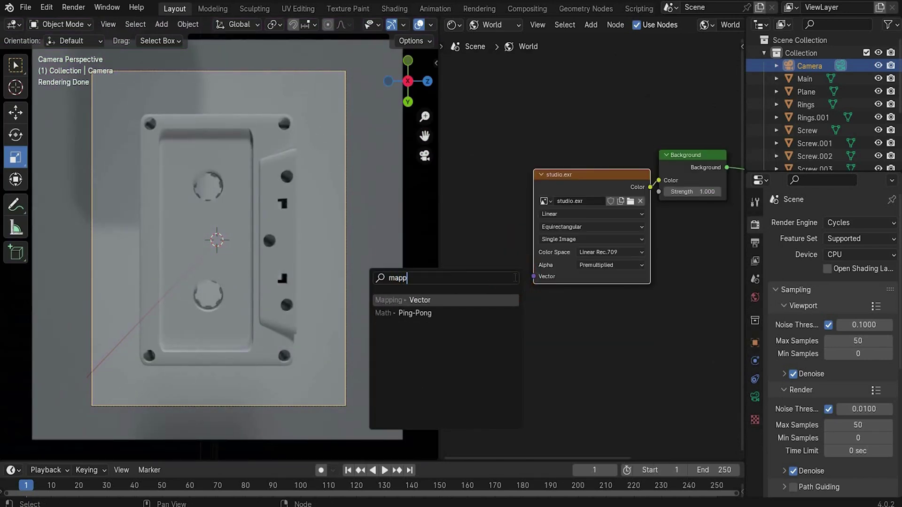
key("Return")
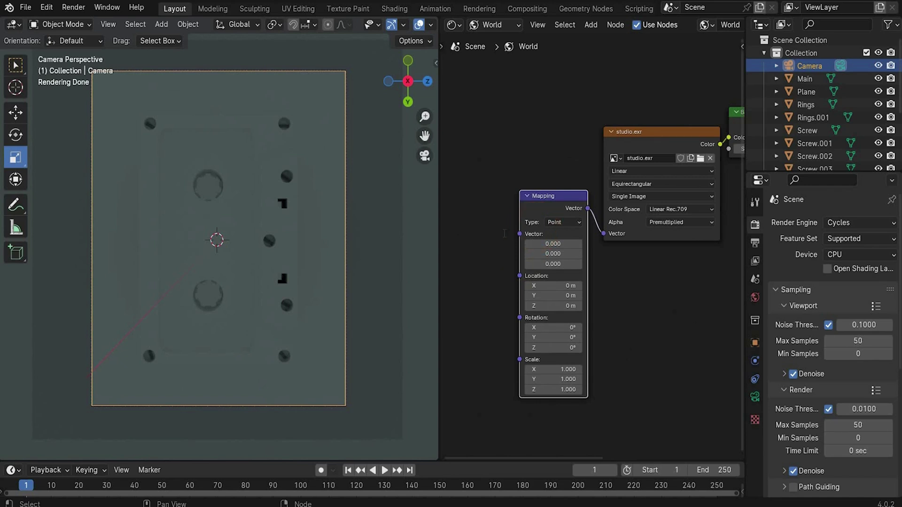
left_click_drag(519, 233, 504, 234)
left_click(413, 360)
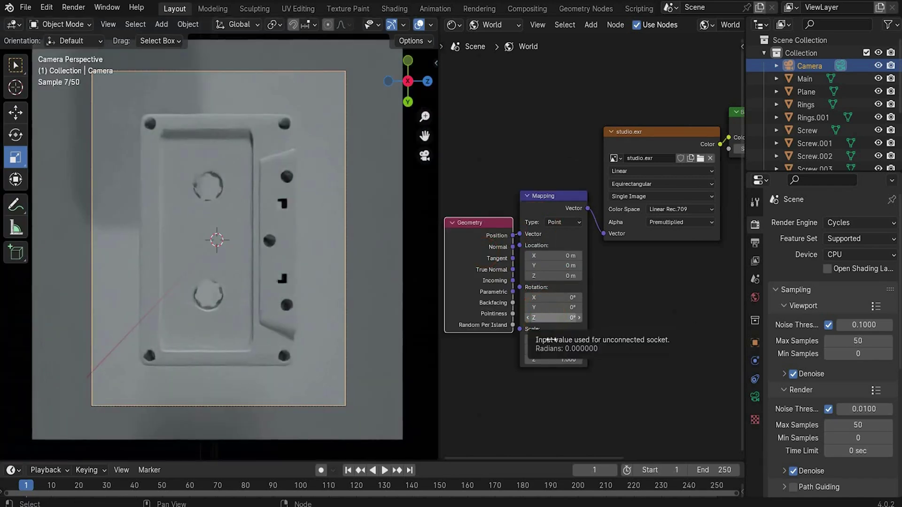
- Set the Mapping node's Y rotation to 90° and X scale to -1
left_click(554, 307)
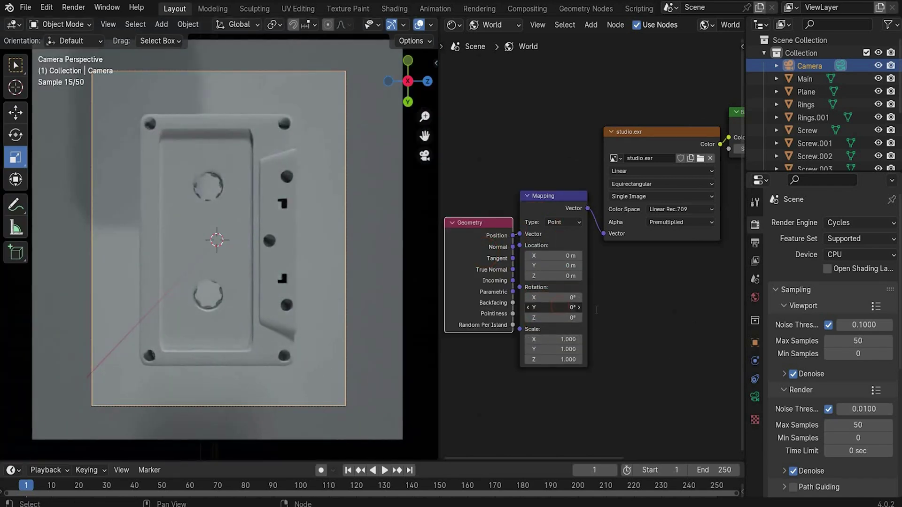
type("90")
key("Return")
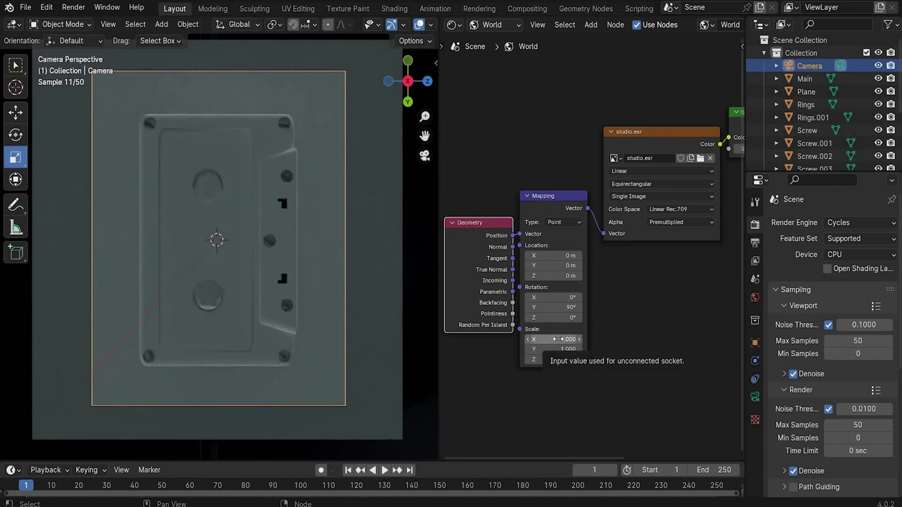
key("minus")
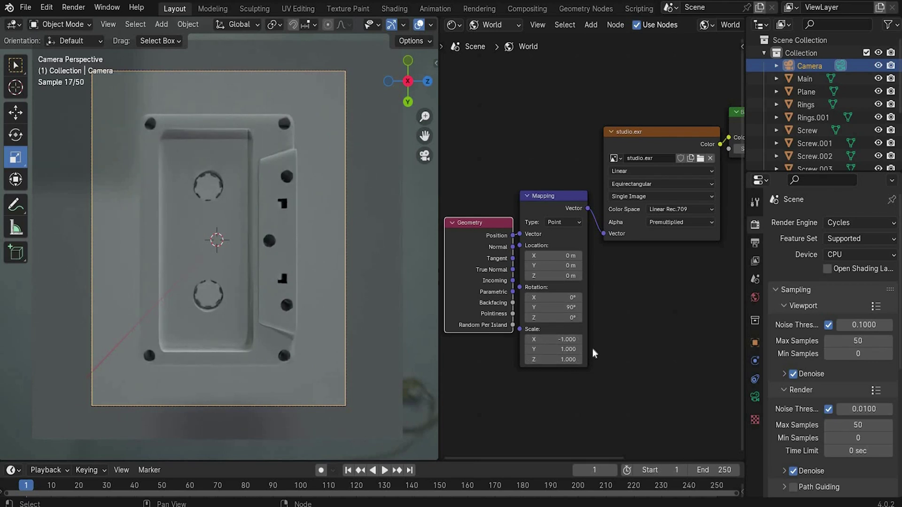
- Duplicate the Geometry, Mapping and studio.exr nodes and load 3.jpg into the copied environment texture
scroll(623, 317, "down", 3)
left_click_drag(467, 128, 562, 329)
key("ctrl+c")
key("ctrl+v")
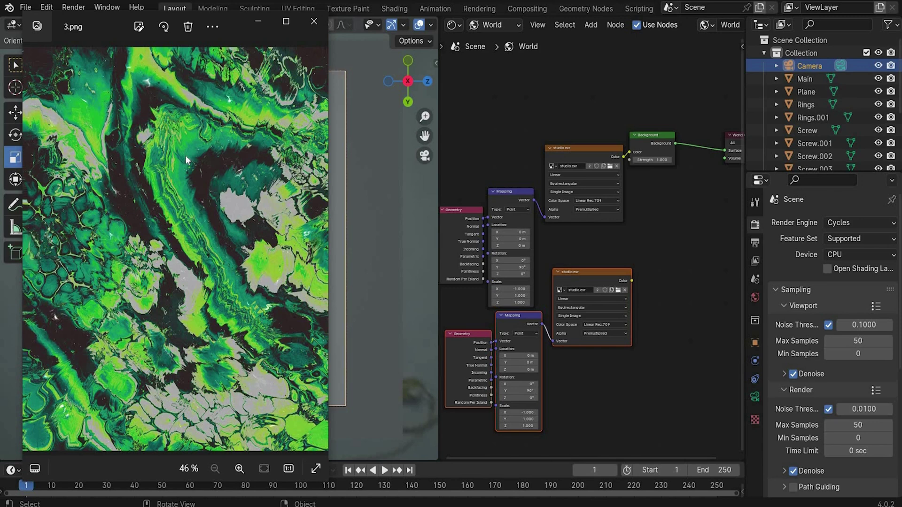
left_click(265, 21)
left_click(619, 288)
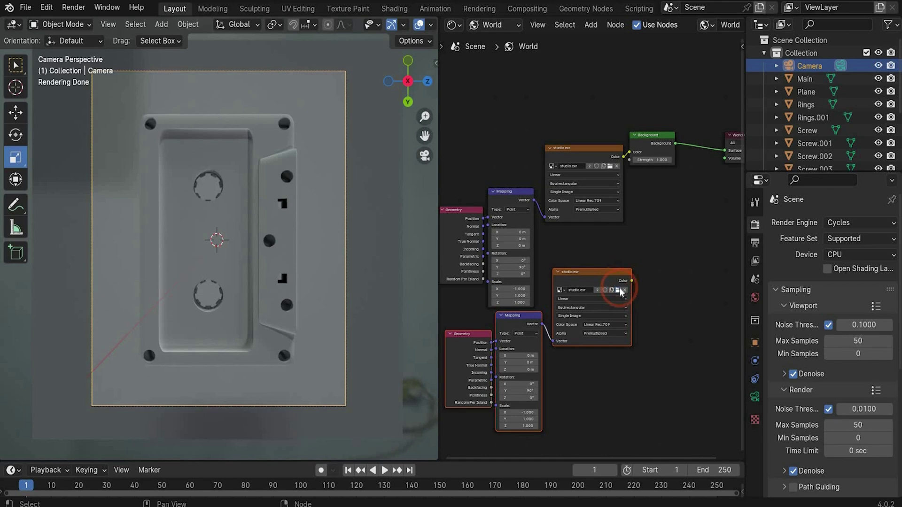
left_click(619, 288)
- Add a Mix Color node with studio.exr as A and 3.jpg as B, and connect its Result to the Background Color
middle_click_drag(658, 310, 599, 309)
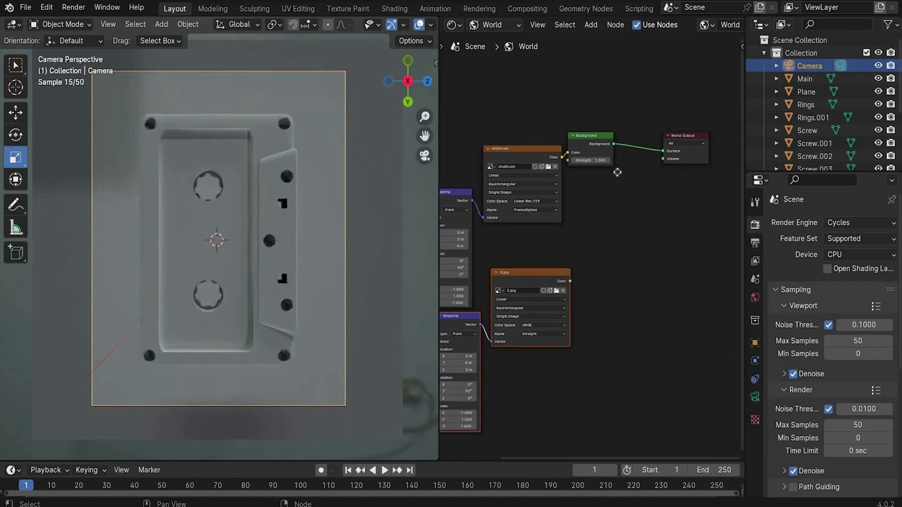
left_click_drag(589, 136, 617, 173)
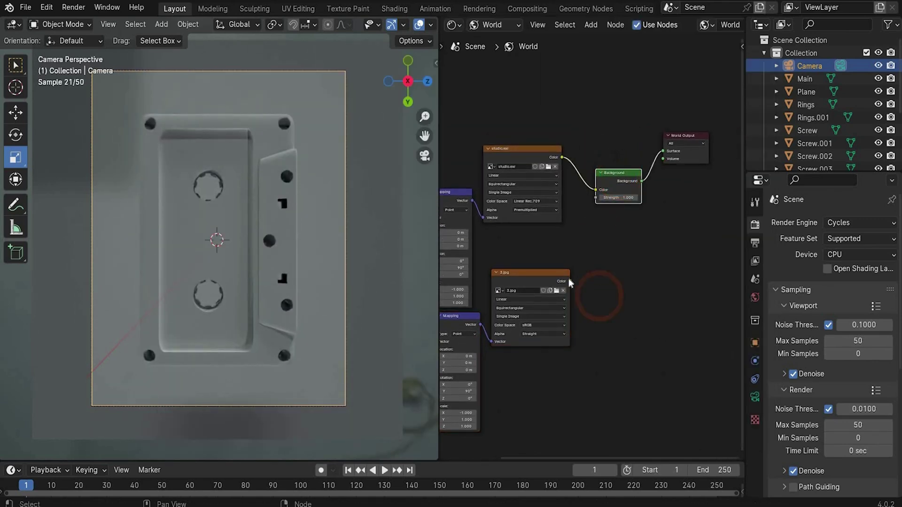
left_click_drag(570, 281, 588, 284)
type("mix")
key("Return")
left_click(589, 276)
scroll(598, 297, "up", 3)
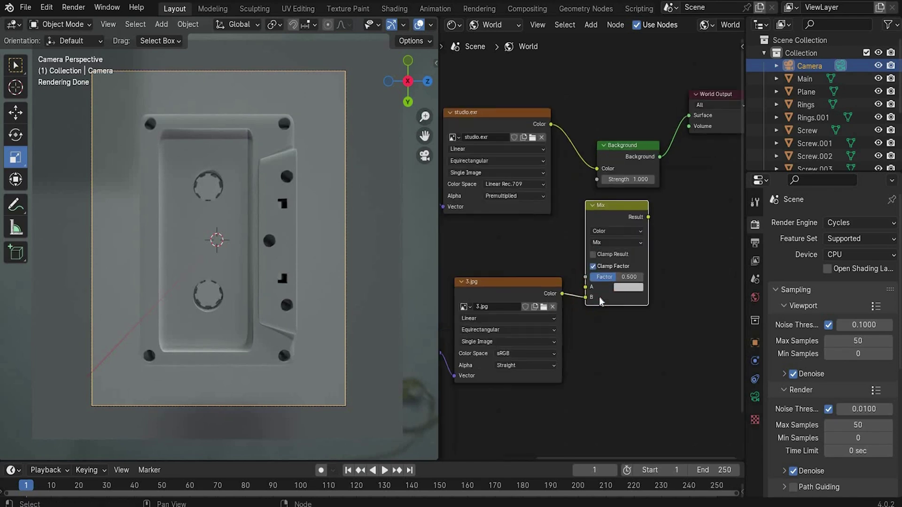
left_click_drag(532, 67, 583, 306)
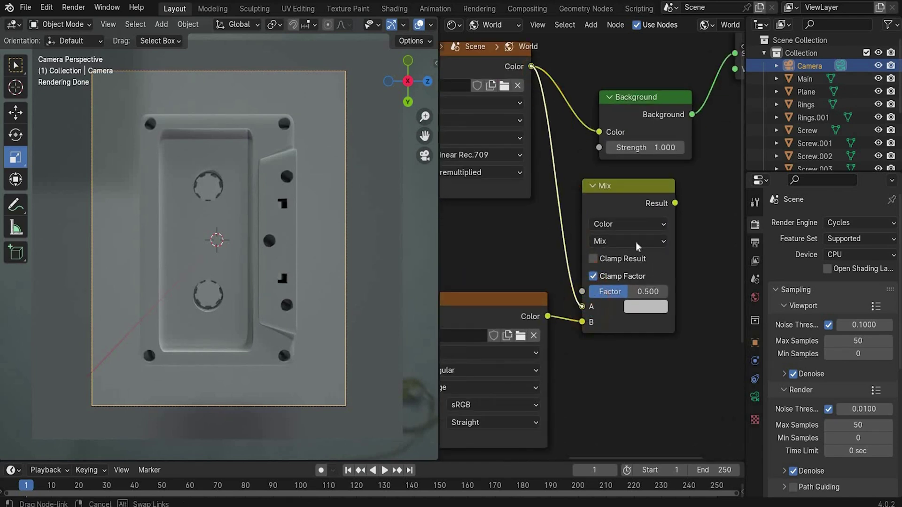
left_click_drag(624, 131, 599, 132)
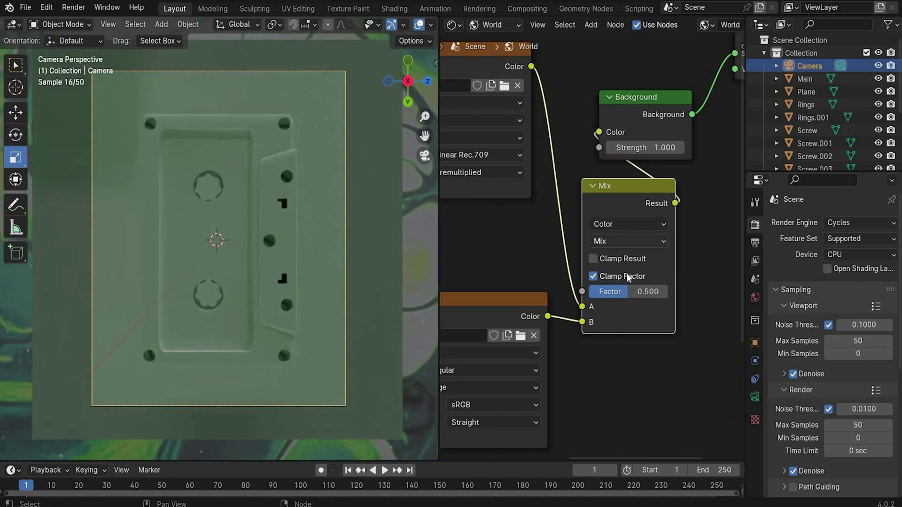
- Change the Mix node's blending mode to Multiply and set its factor to 0.4
left_click(627, 241)
left_click(632, 312)
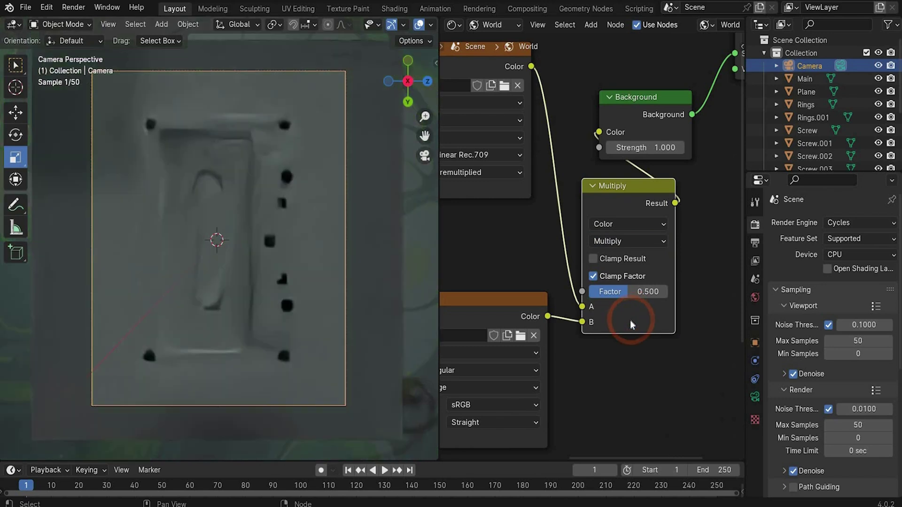
left_click(628, 291)
type("0.4")
key("Return")
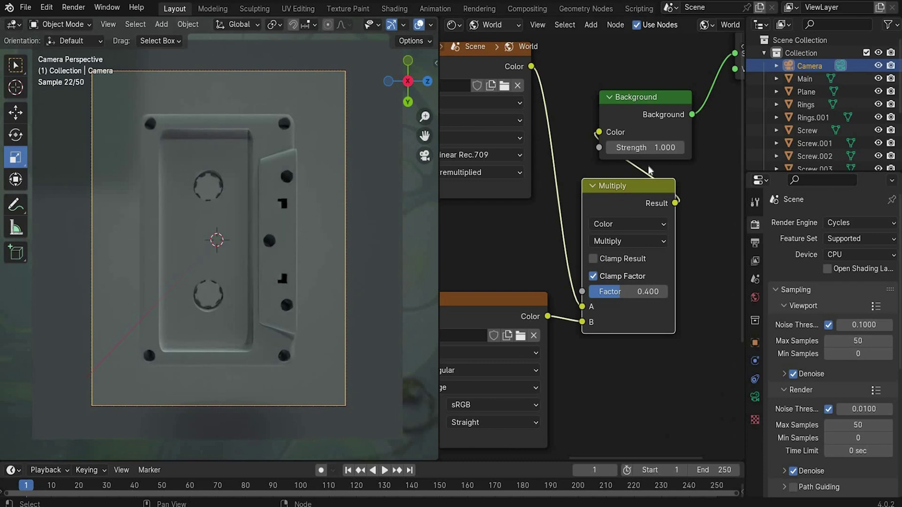
- Set the Background node's strength to 2
left_click(656, 148)
type("2")
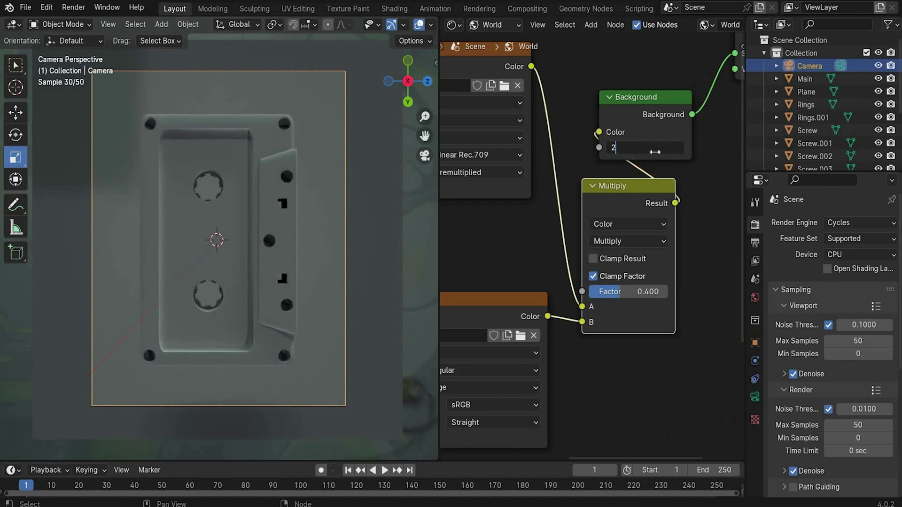
key("Return")
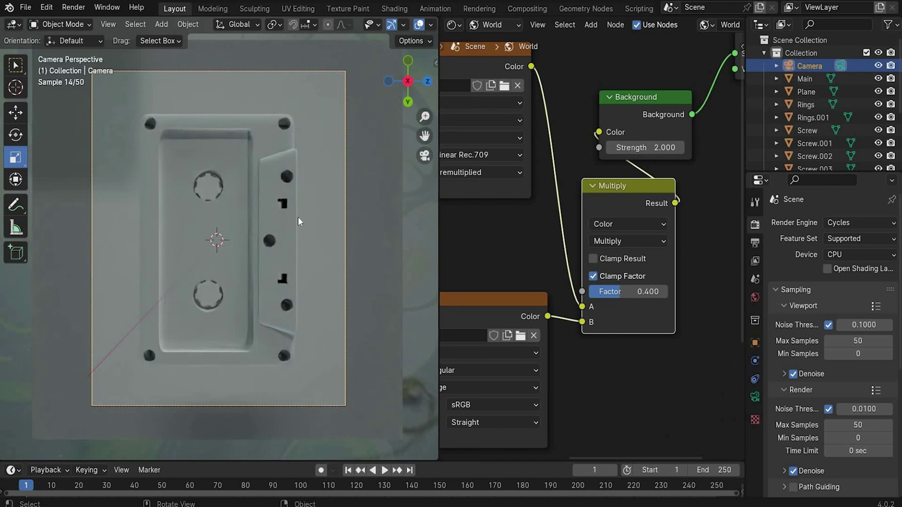
- Switch the Shader Editor from World back to Object shading
scroll(548, 215, "down", 2)
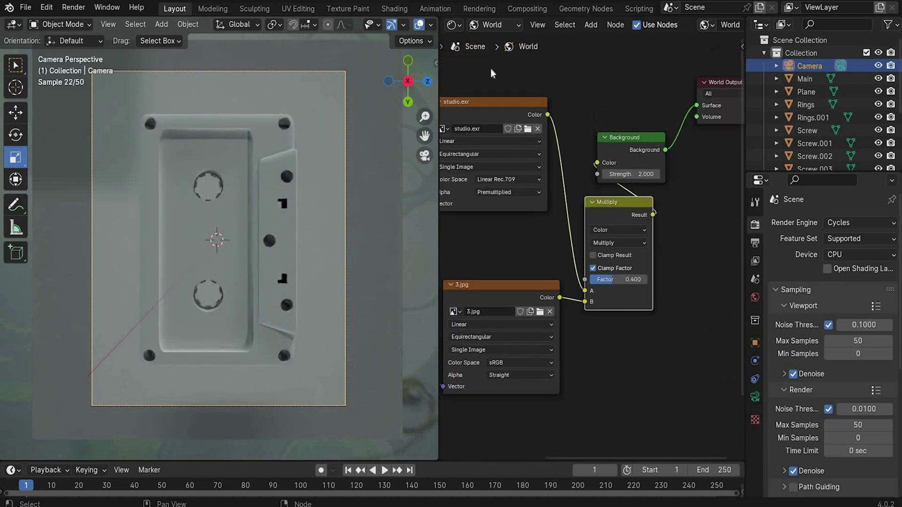
left_click(484, 30)
left_click(495, 56)
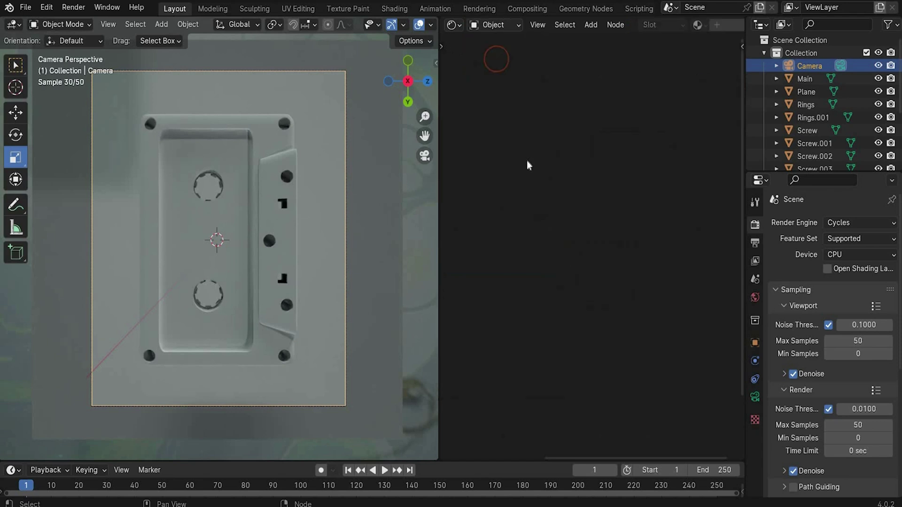
left_click(526, 161)
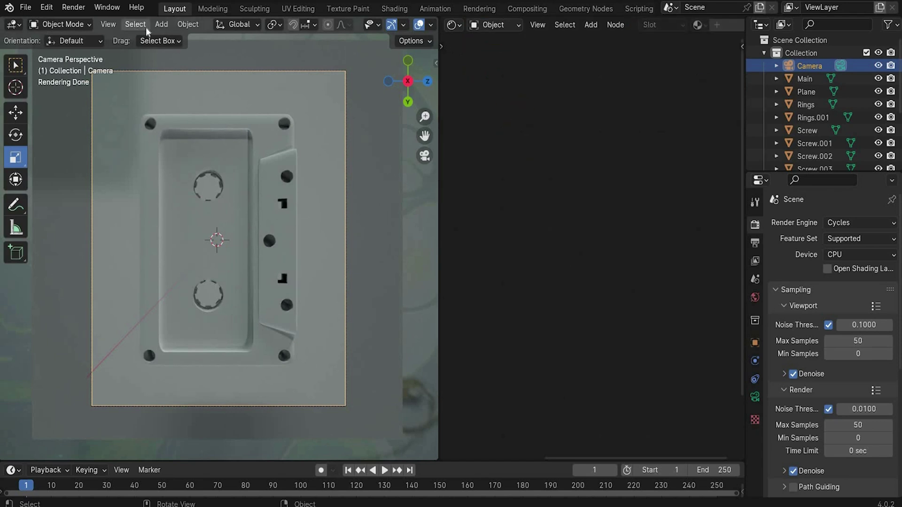
- Add a point light beside the cassette at about X 1.12 m, Y -1.05 m, Z 3.2 m and show its transform values
left_click(161, 25)
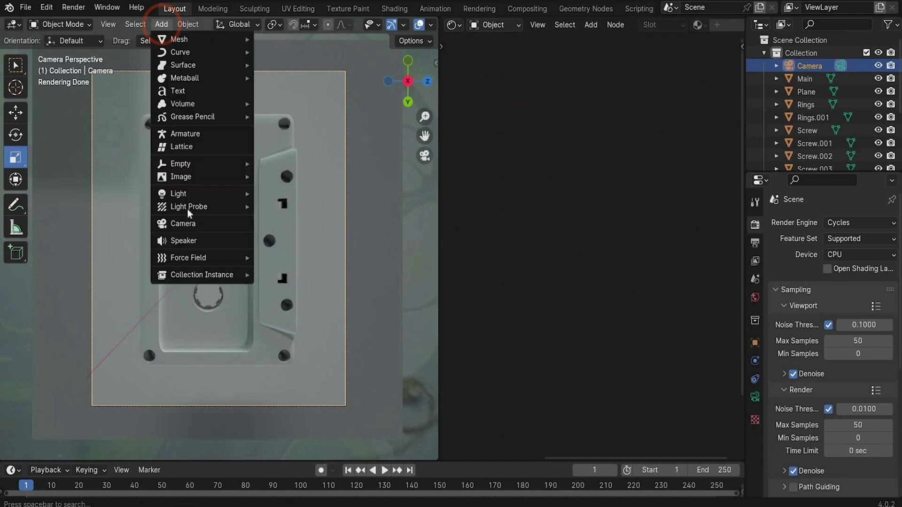
mouse_move(187, 195)
left_click(286, 193)
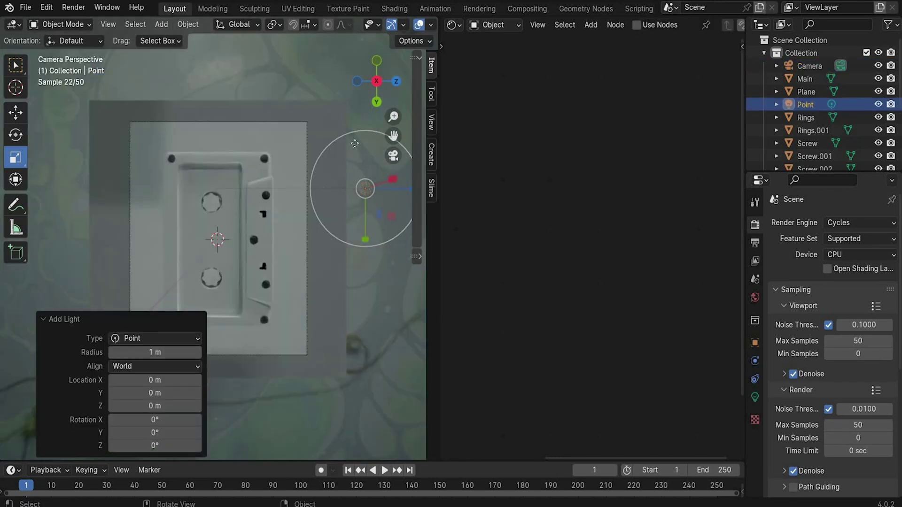
left_click_drag(374, 84, 350, 92)
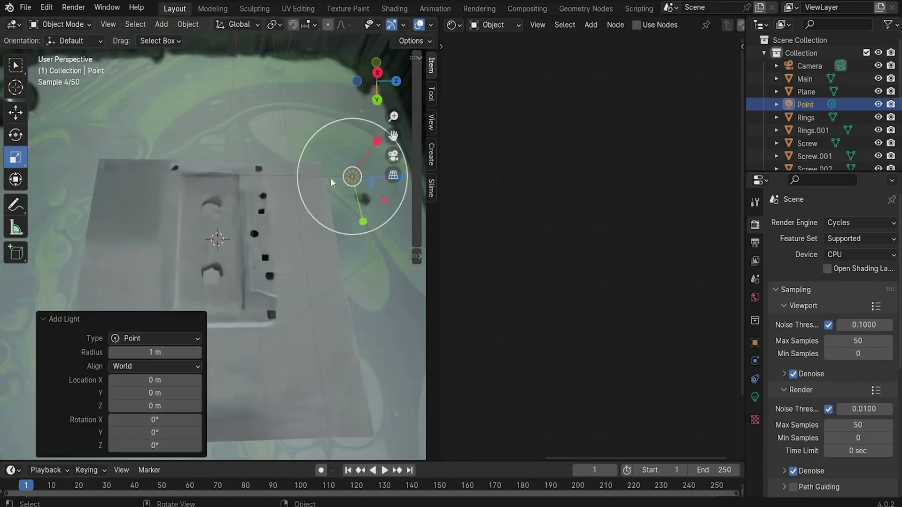
left_click(393, 156)
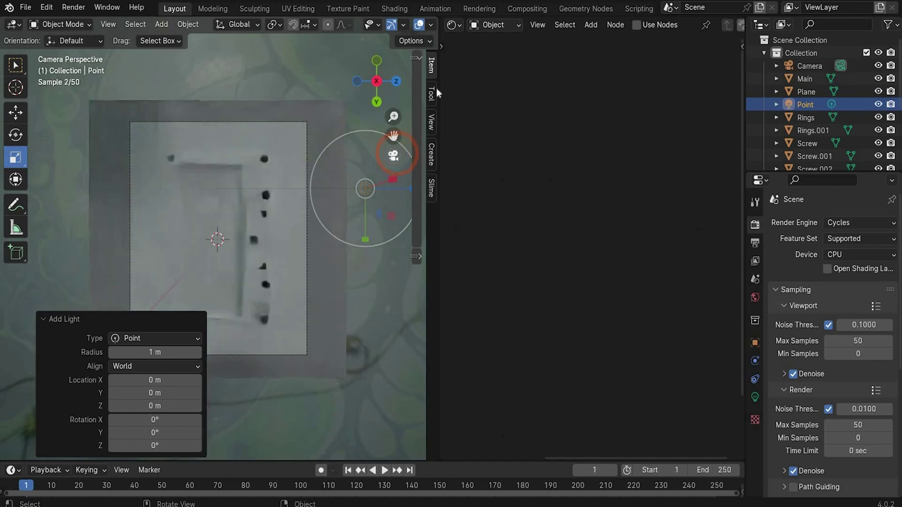
left_click_drag(436, 88, 333, 91)
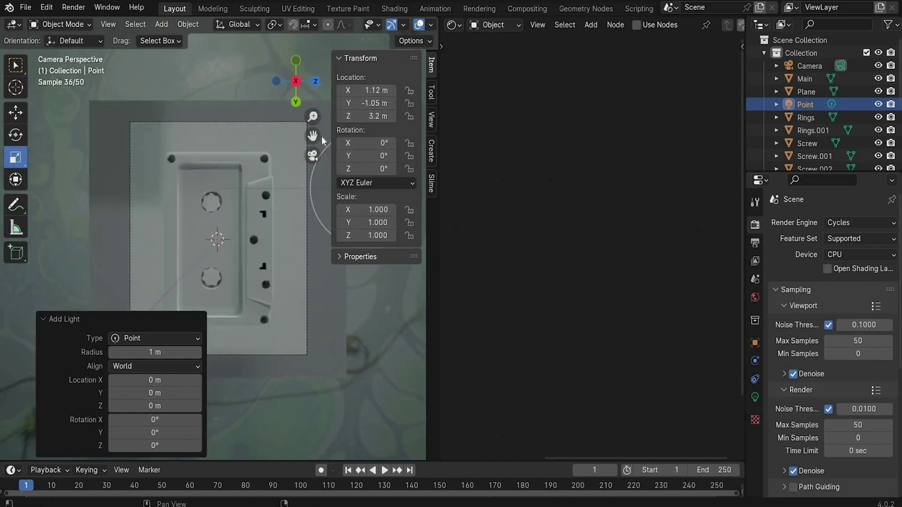
- Set the point light's power to 210 W and its radius to 2.14 m, and collapse the Add Light settings
left_click(755, 397)
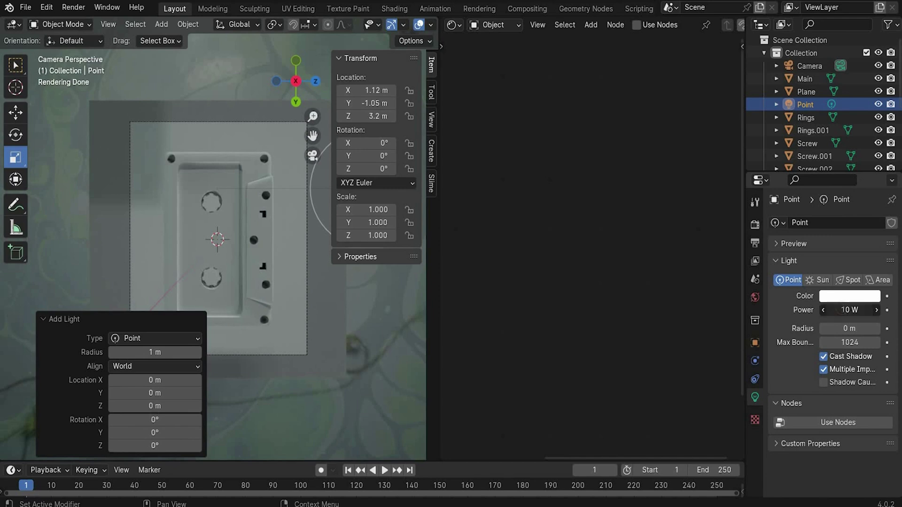
left_click(837, 309)
key("Return")
left_click(844, 329)
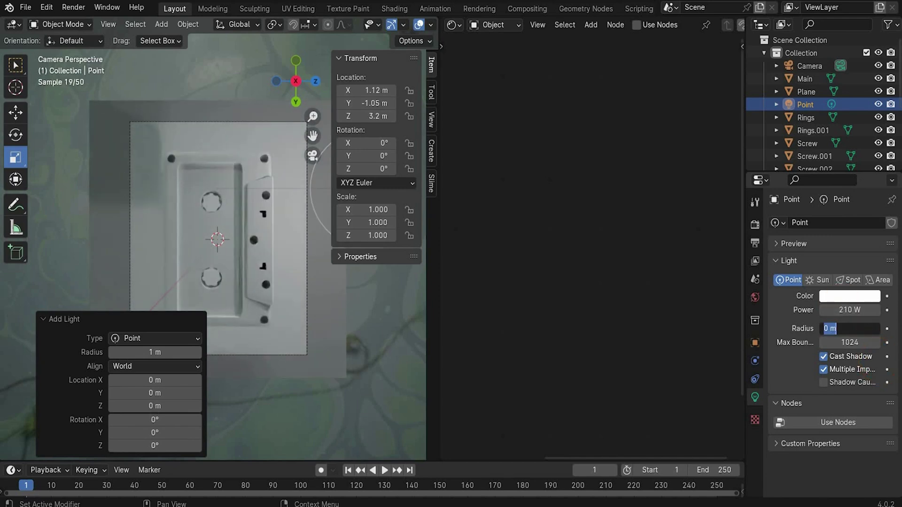
key("Return")
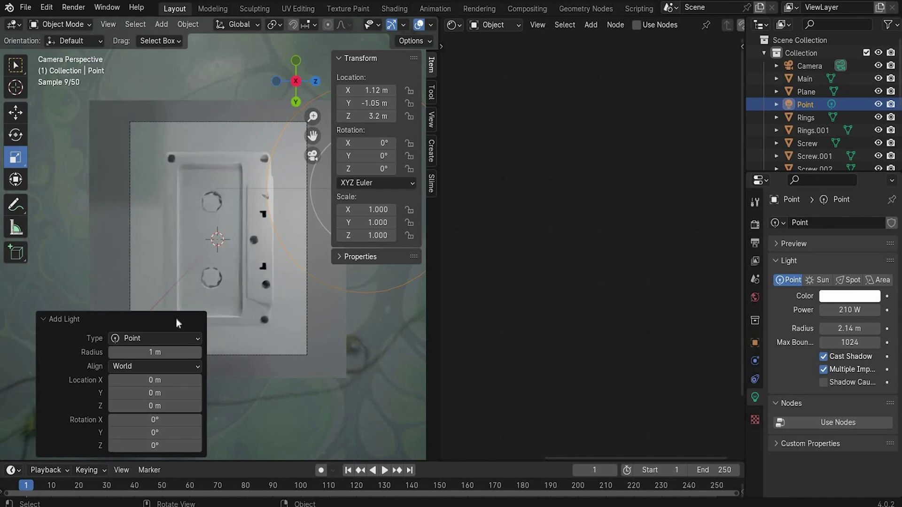
left_click(43, 320)
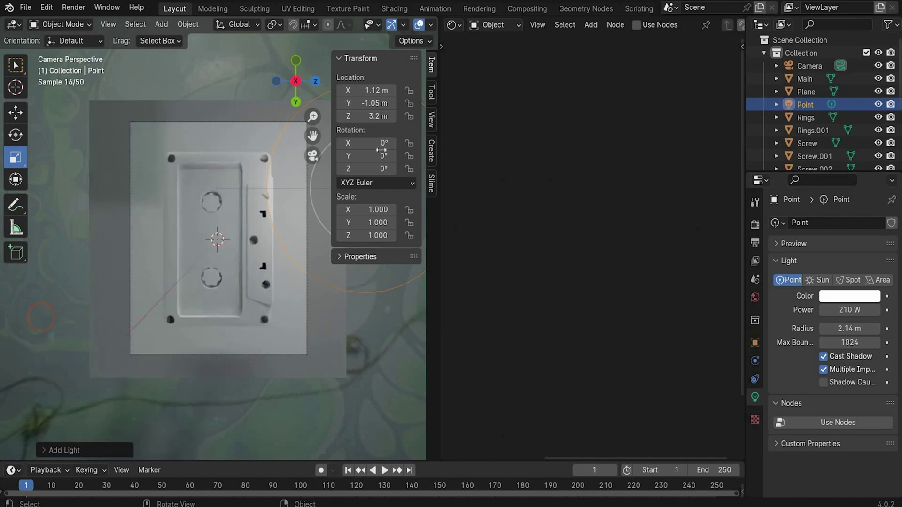
- Duplicate the point light and place the copy across the cassette at about X 0.45 m, Y 1.27 m, Z -3.39 m
left_click(804, 106)
key("ctrl+c")
key("ctrl+v")
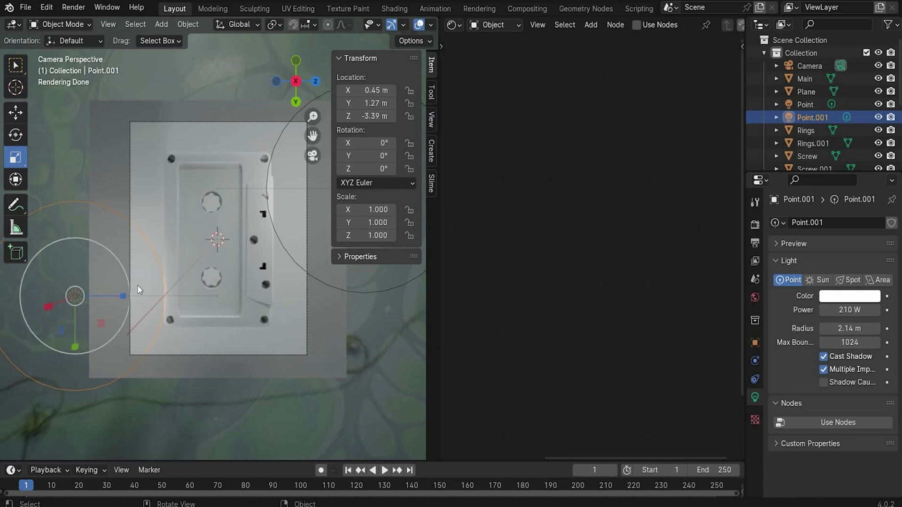
- Set the second point light's power to 150 W
left_click(850, 311)
type("150")
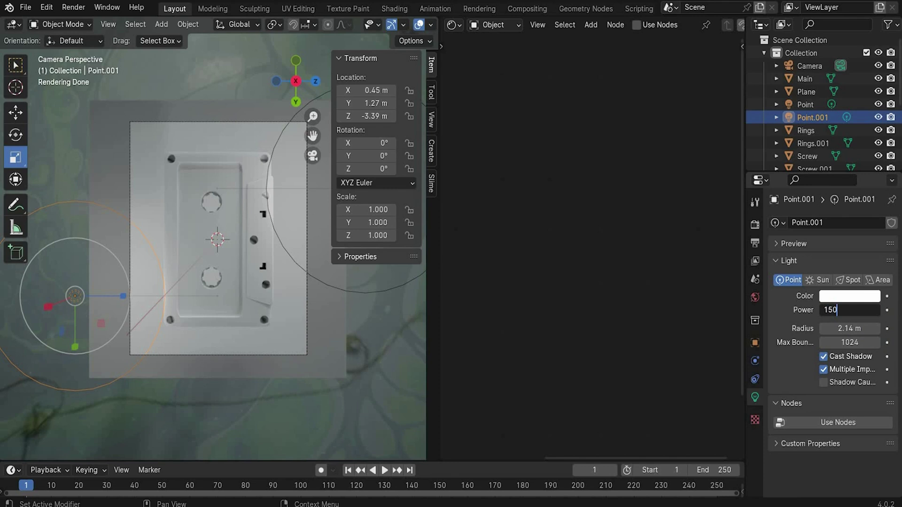
key("Return")
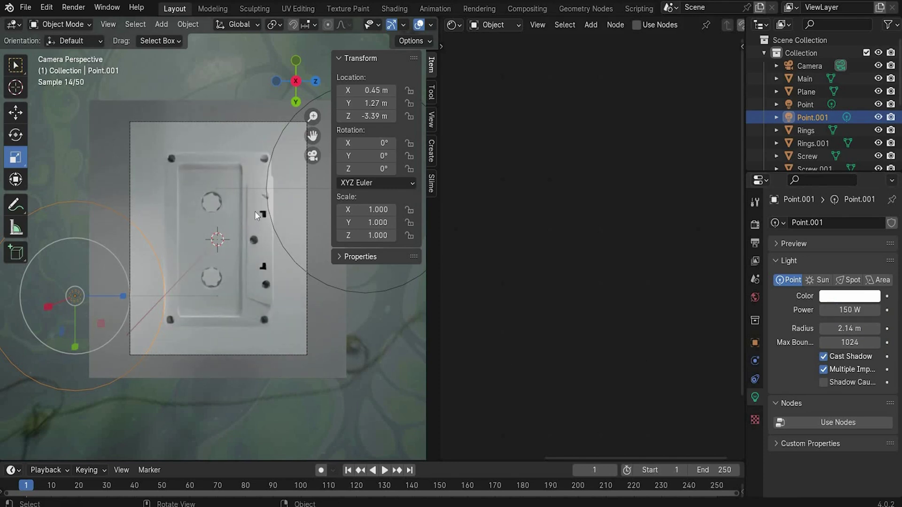
scroll(255, 210, "up", 1)
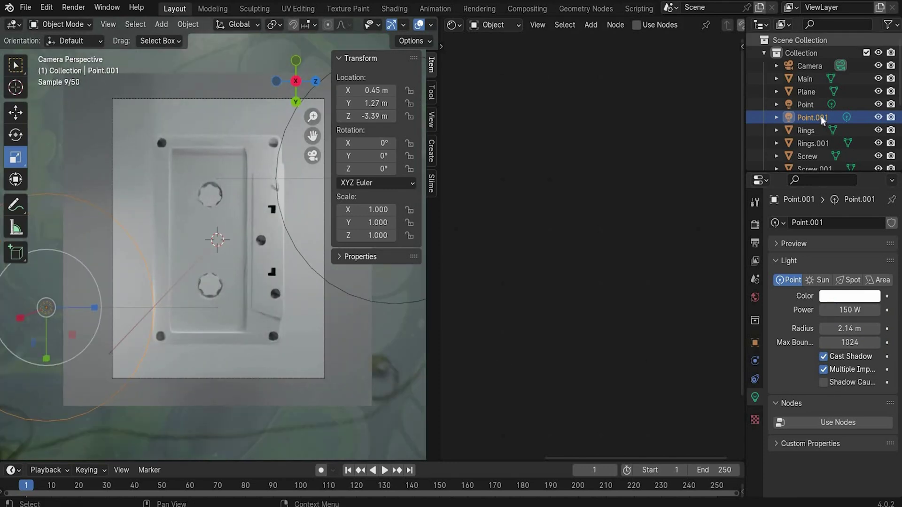
- Duplicate the second point light and place one of the pair behind the cassette at about X -2.53 m, Y -0.03 m, Z -0.06 m
left_click(821, 119)
key("ctrl+c")
key("ctrl+v")
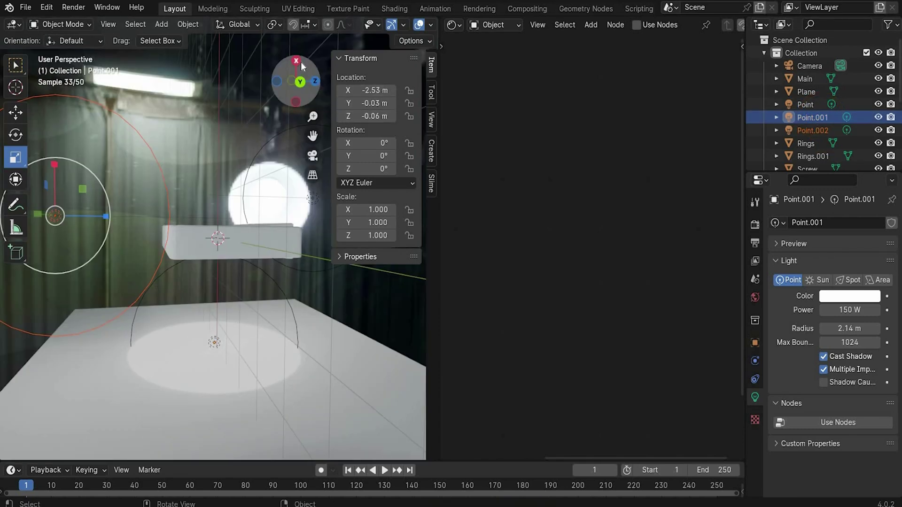
left_click(313, 156)
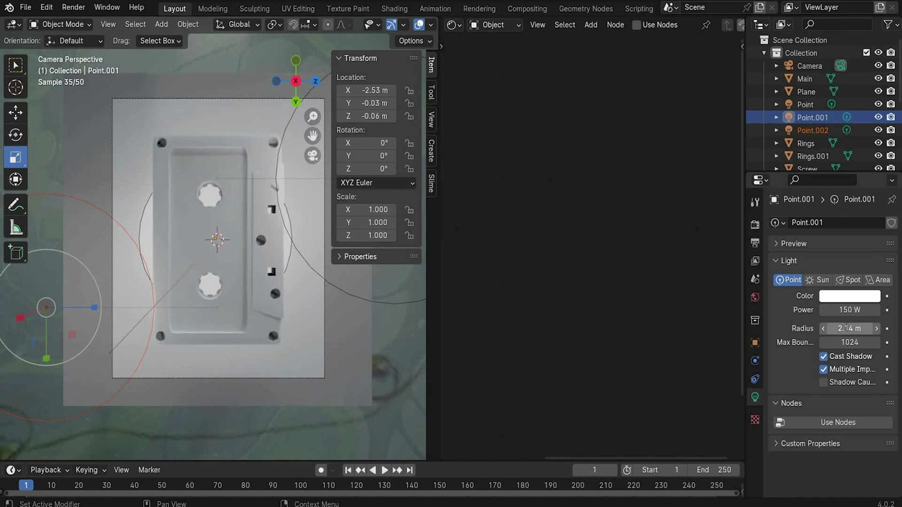
- Set the radius of the point light behind the cassette to 6 m and narrow the transform sidebar
left_click(845, 328)
type("6")
key("Return")
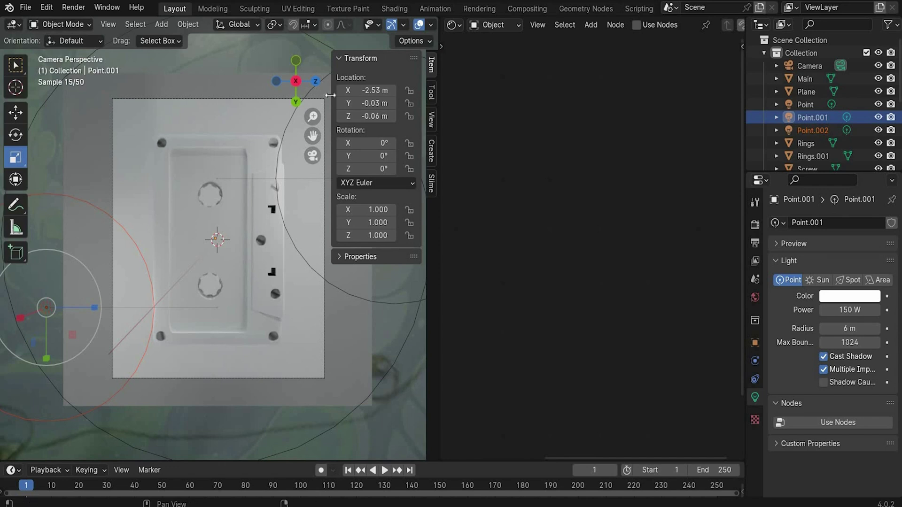
left_click_drag(332, 94, 371, 94)
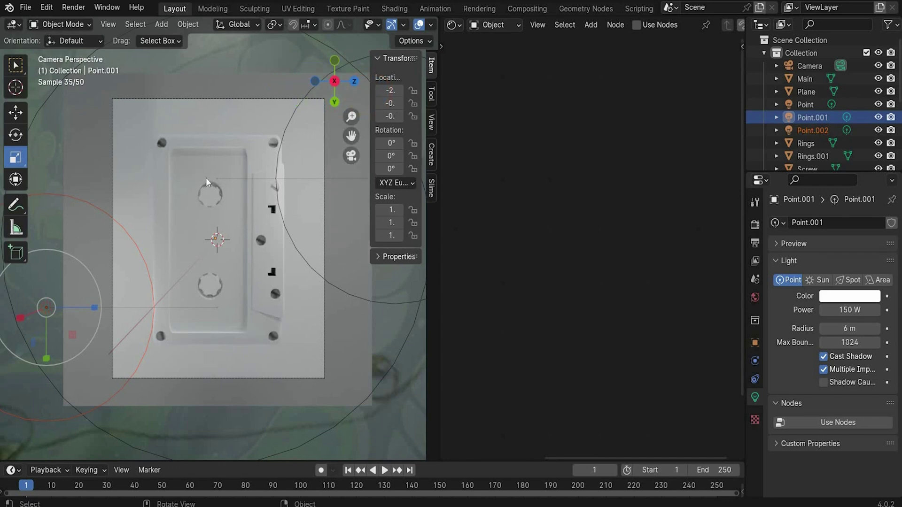
- Widen the Shader Editor and give the backdrop plane a new material with a black base color
left_click(187, 117)
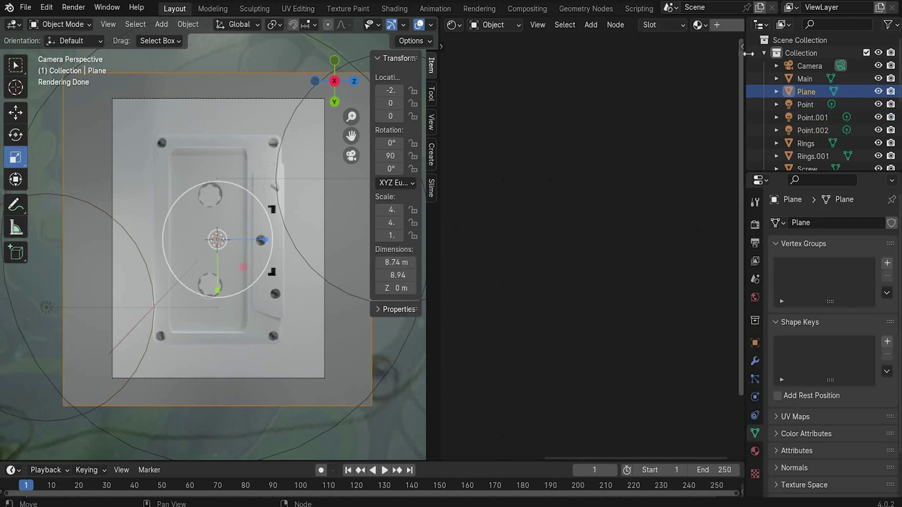
left_click_drag(749, 54, 776, 54)
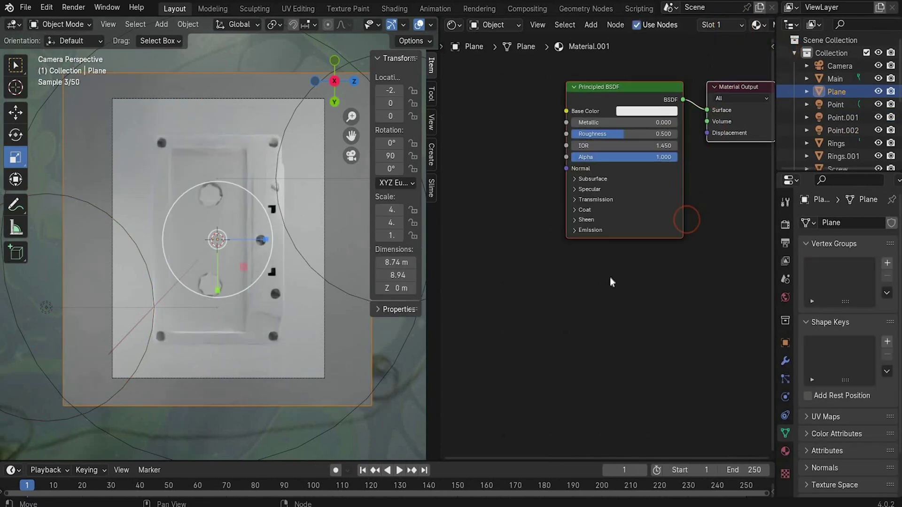
middle_click_drag(687, 219, 604, 291)
left_click(554, 182)
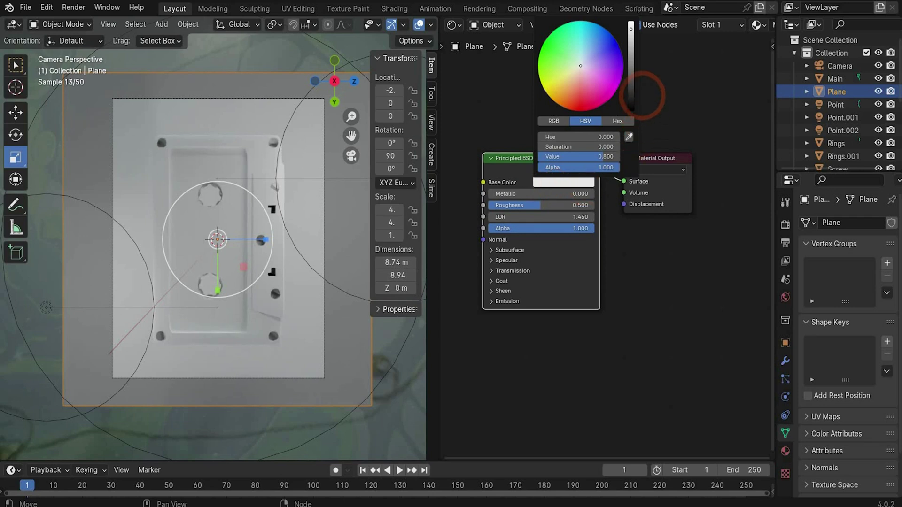
left_click_drag(641, 95, 627, 111)
left_click(549, 193)
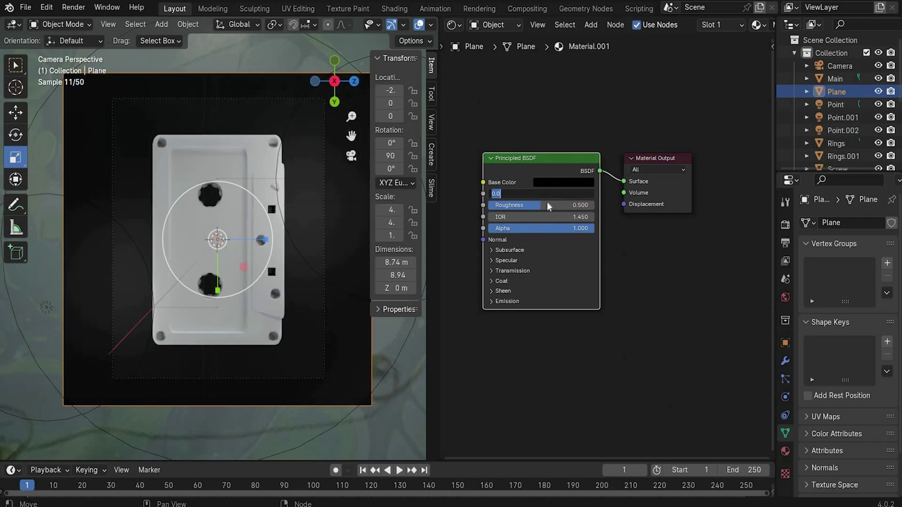
- Set the roughness of the backdrop plane's material to 0.5
left_click(547, 206)
type("0.")
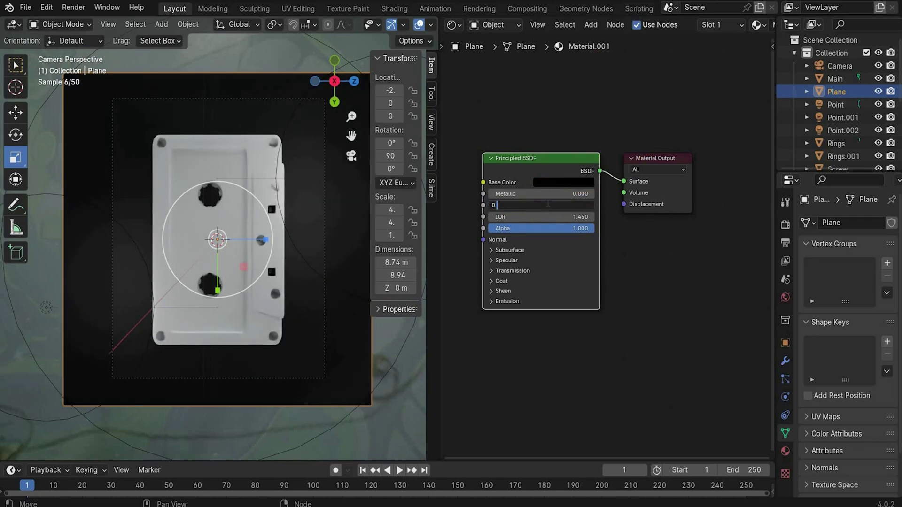
type("5")
key("Return")
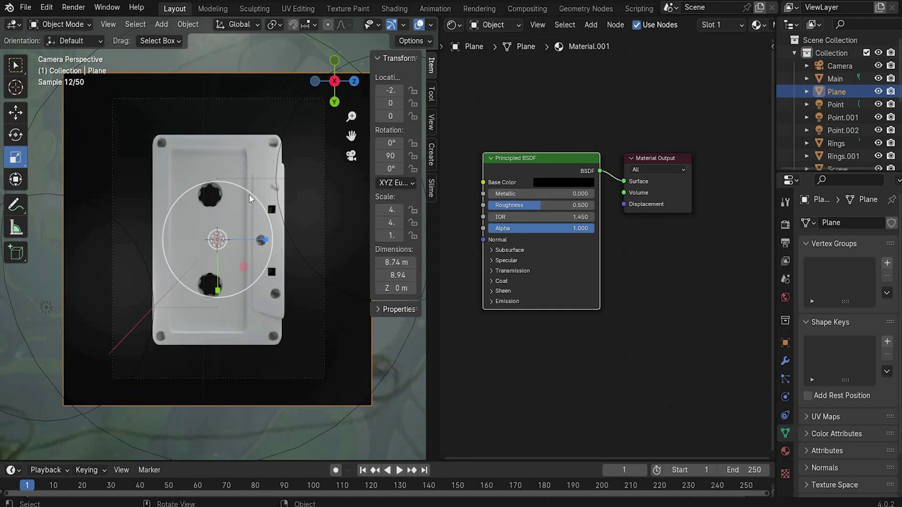
- Select the cassette's main body in the camera view
left_click(193, 145)
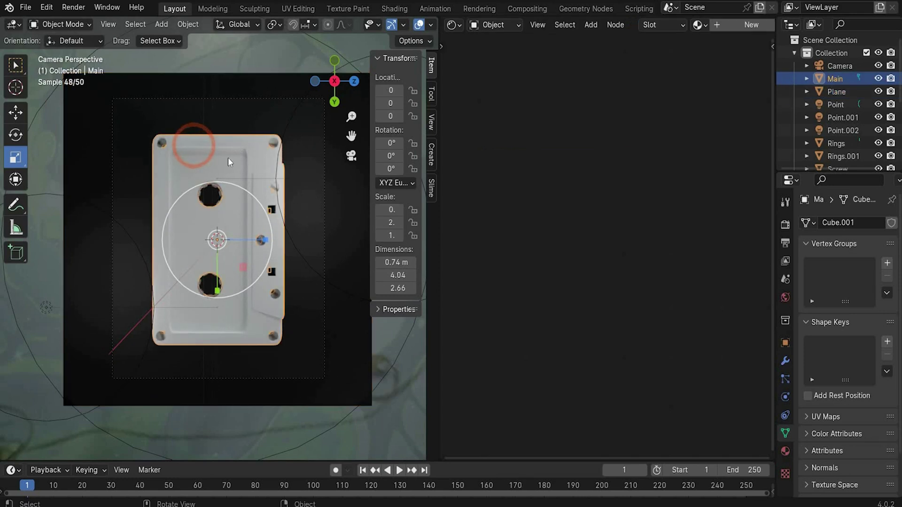